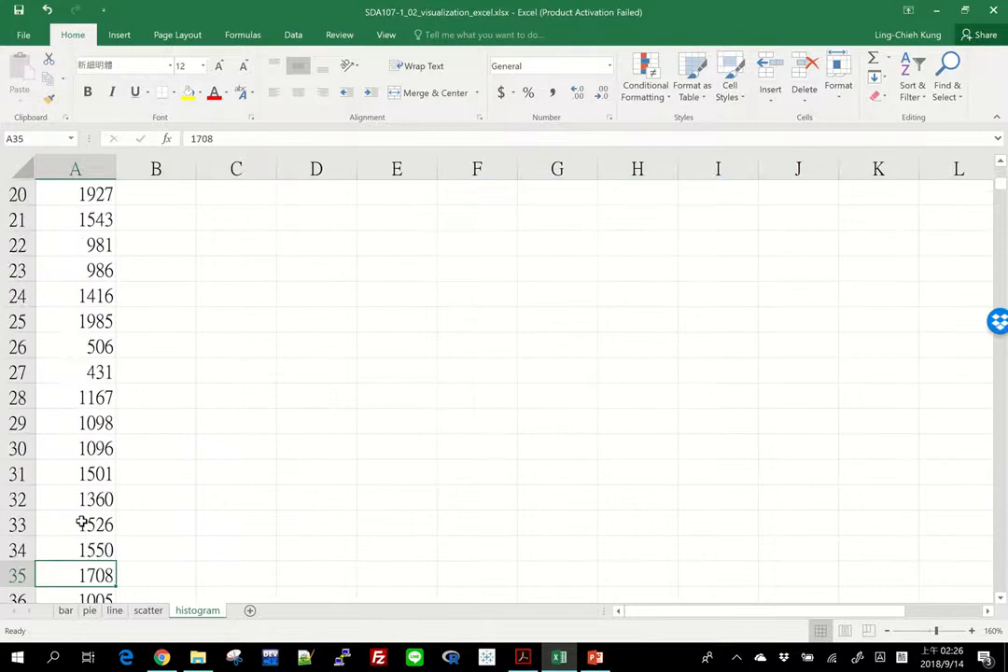
Look through the raw data values in column A of the histogram sheet and return to cell A1.
key("Down")
key("Down")
key("Down")
key("Down")
key("Down")
key("Down")
key("Down")
key("Down")
key("Down")
key("Down")
key("Down")
key("Down")
key("Down")
key("Down")
key("Down")
key("Down")
key("Down")
key("Down")
key("Down")
key("Down")
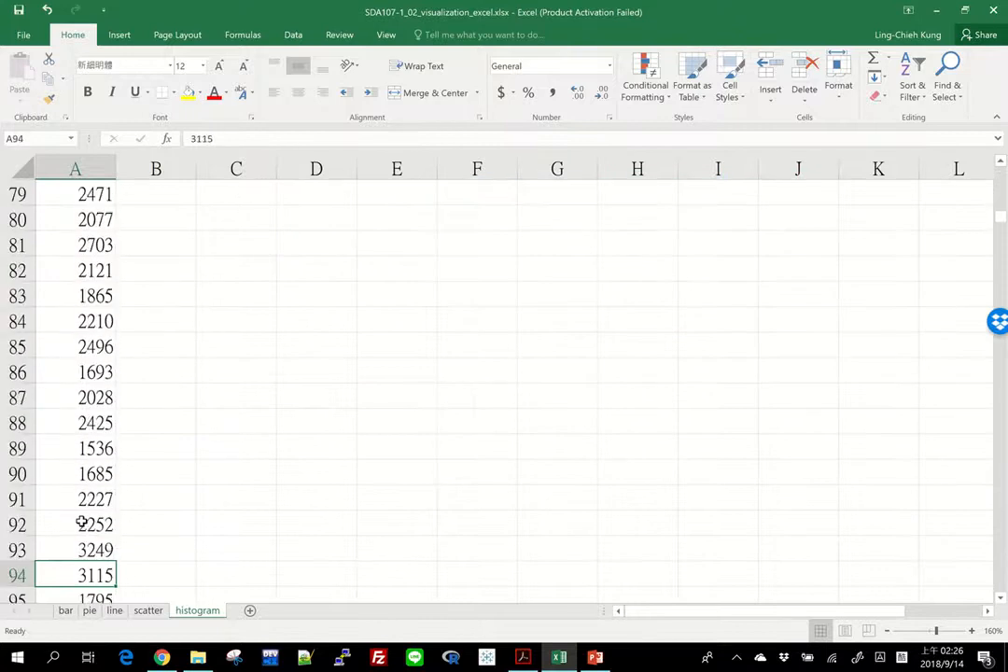
key("Down")
key("Down")
key("Down")
key("Down")
key("Down")
key("Down")
key("Down")
key("Down")
key("Down")
key("Down")
key("Down")
key("Down")
key("Down")
key("Down")
key("Down")
key("Down")
key("Down")
key("Down")
key("Down")
key("Down")
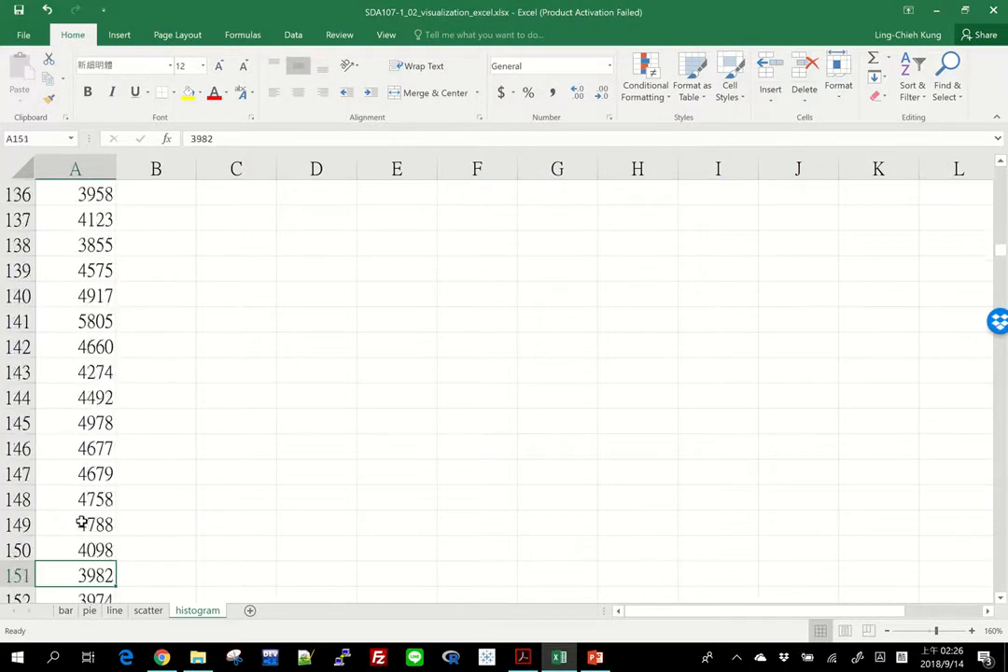
key("Down")
key("Down")
key("Down")
key("Down")
key("Down")
key("Down")
key("Down")
key("Down")
key("Down")
key("Down")
key("Down")
key("Down")
key("Down")
key("Down")
key("Down")
key("Down")
key("Down")
key("Down")
key("Down")
key("Down")
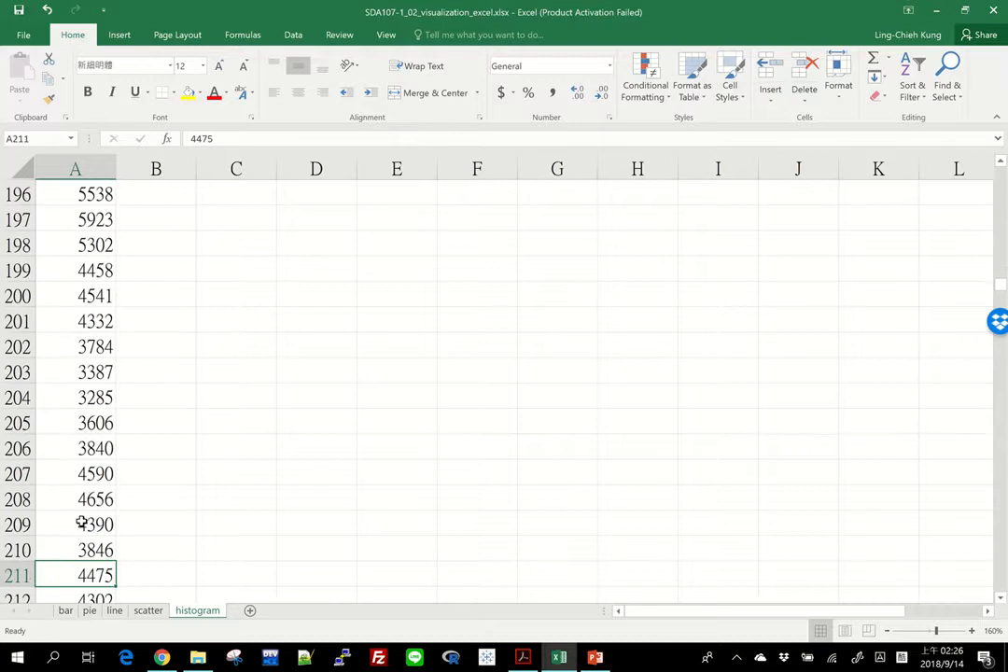
key("ctrl+Home")
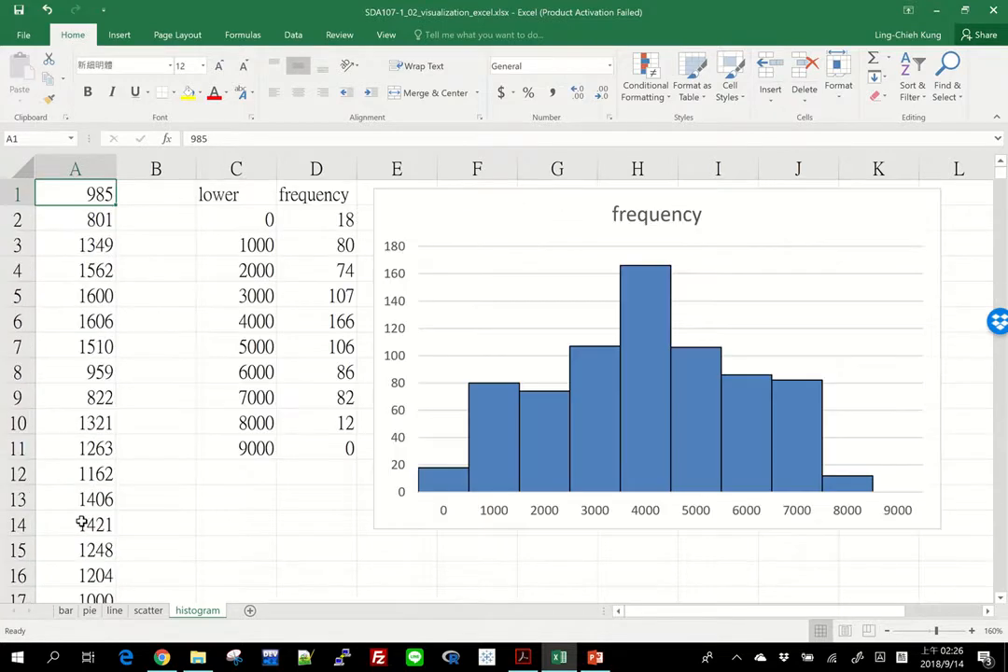
Delete the frequency histogram chart from the histogram sheet.
left_click(537, 207)
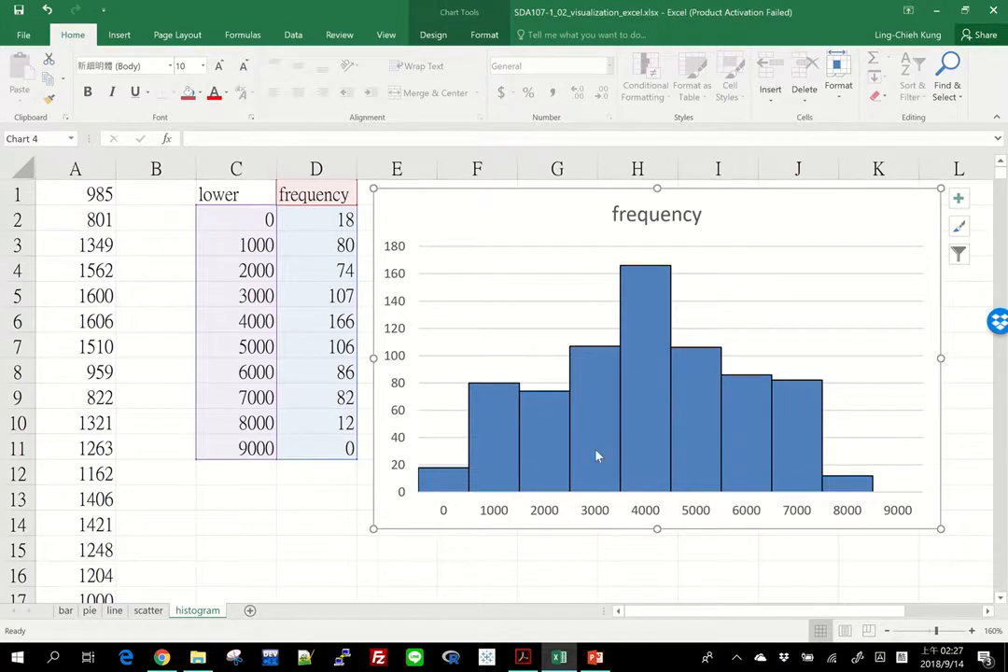
mouse_move(598, 455)
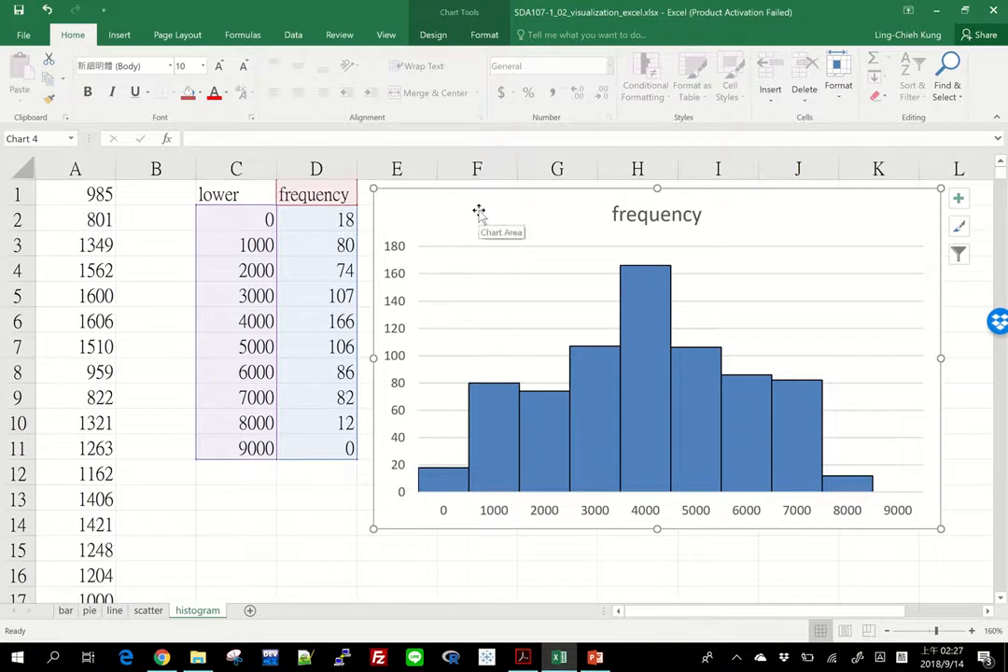
key("Delete")
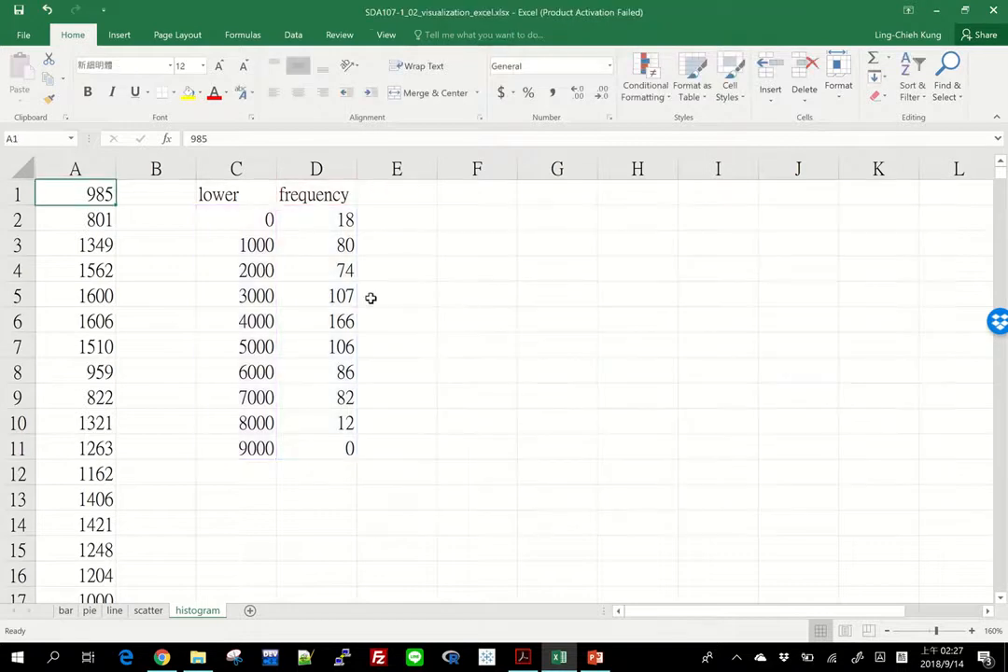
Examine the lower-bound and frequency table in C1:D11, comparing its first bin with the raw values in column A.
left_click(340, 319)
left_click(425, 304)
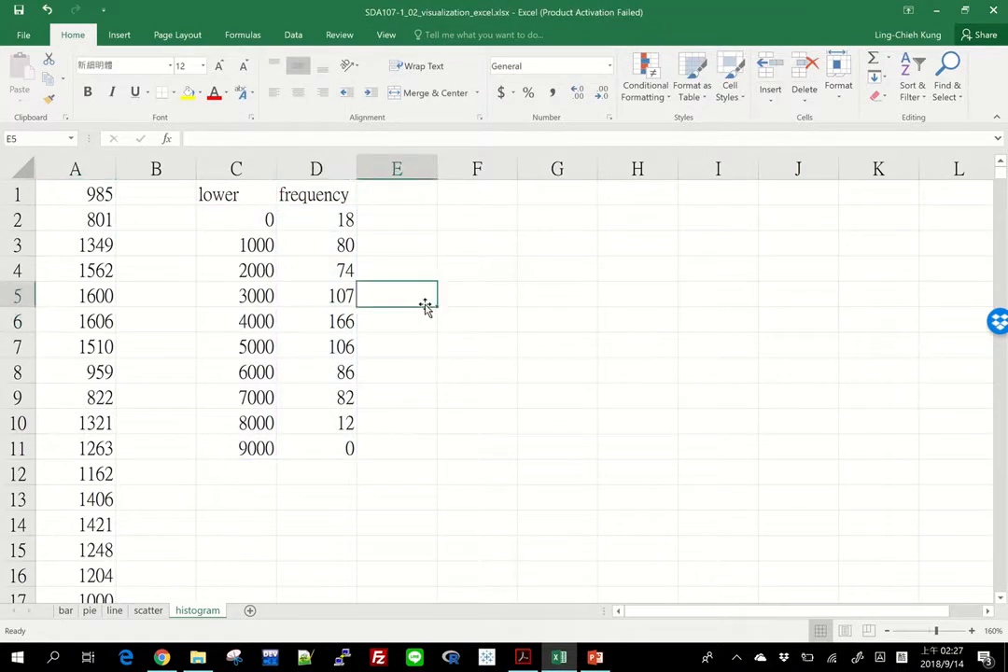
left_click(531, 312)
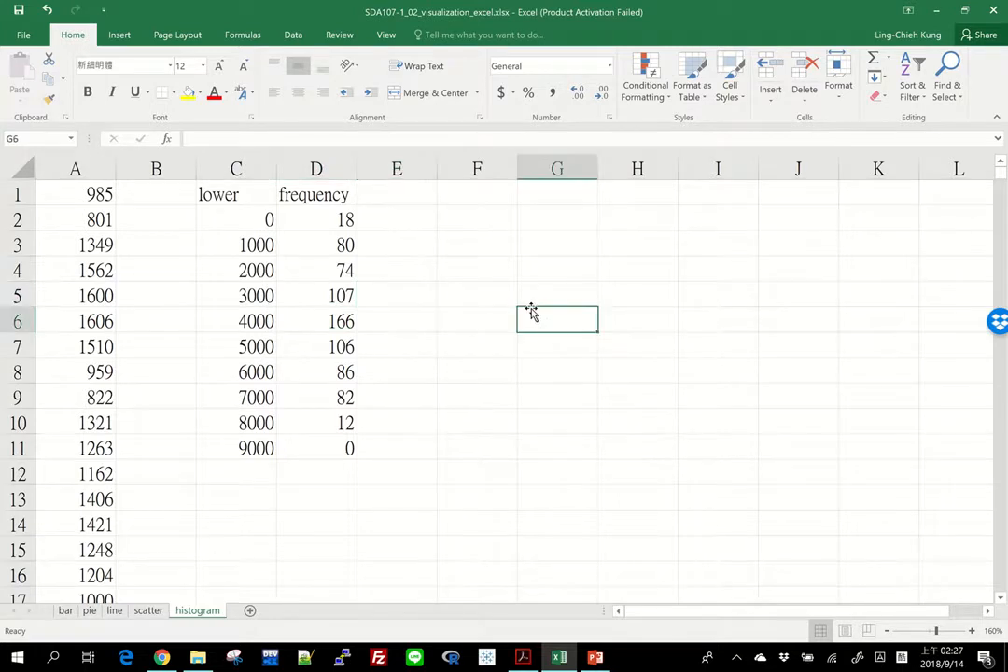
left_click_drag(322, 450, 218, 163)
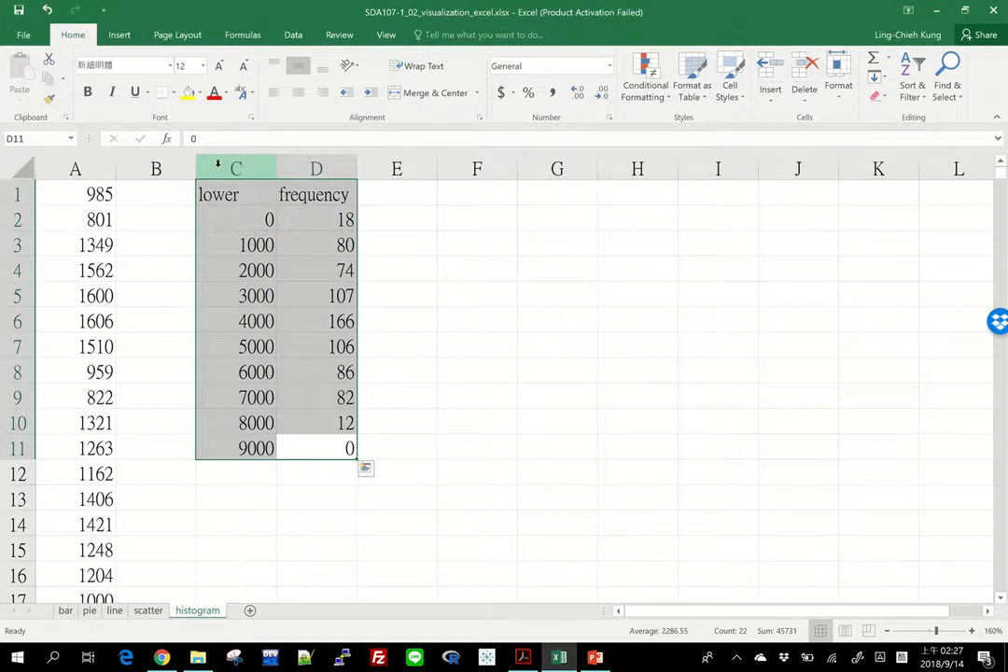
left_click(474, 265)
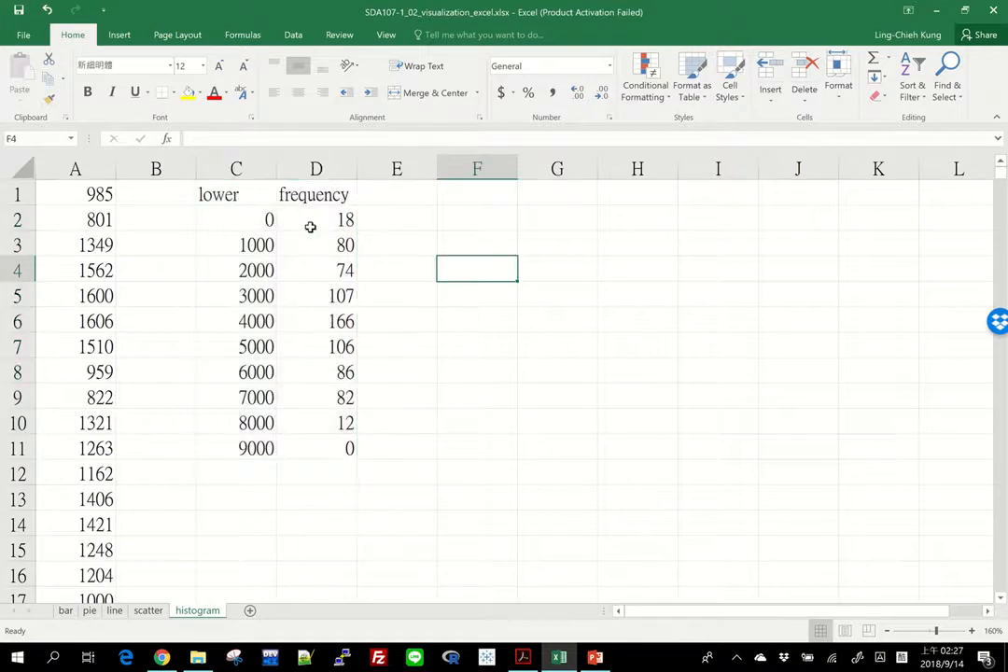
left_click_drag(227, 219, 228, 250)
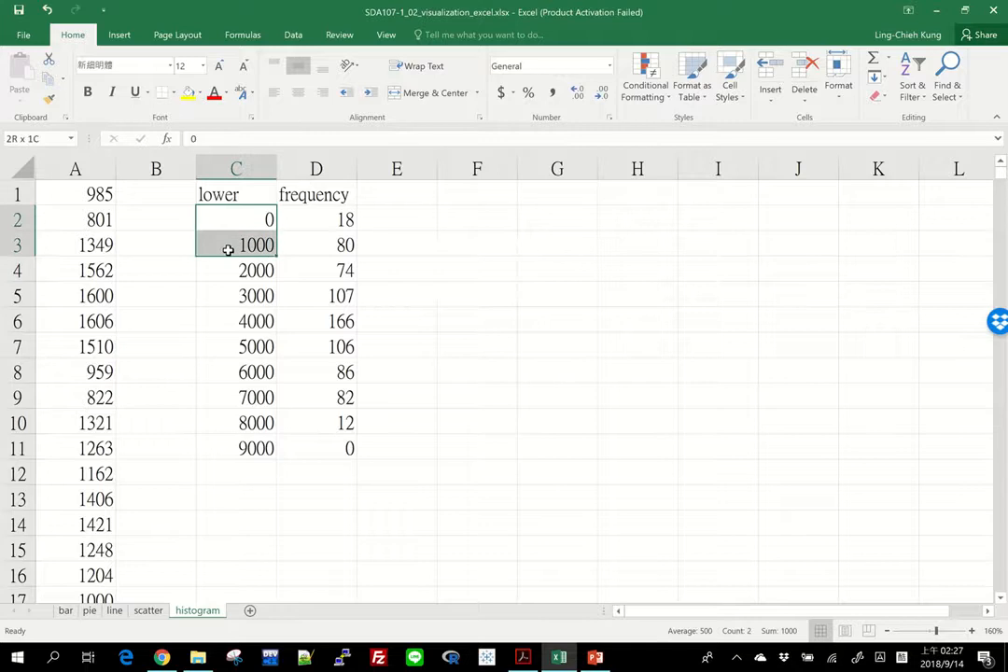
left_click(314, 220)
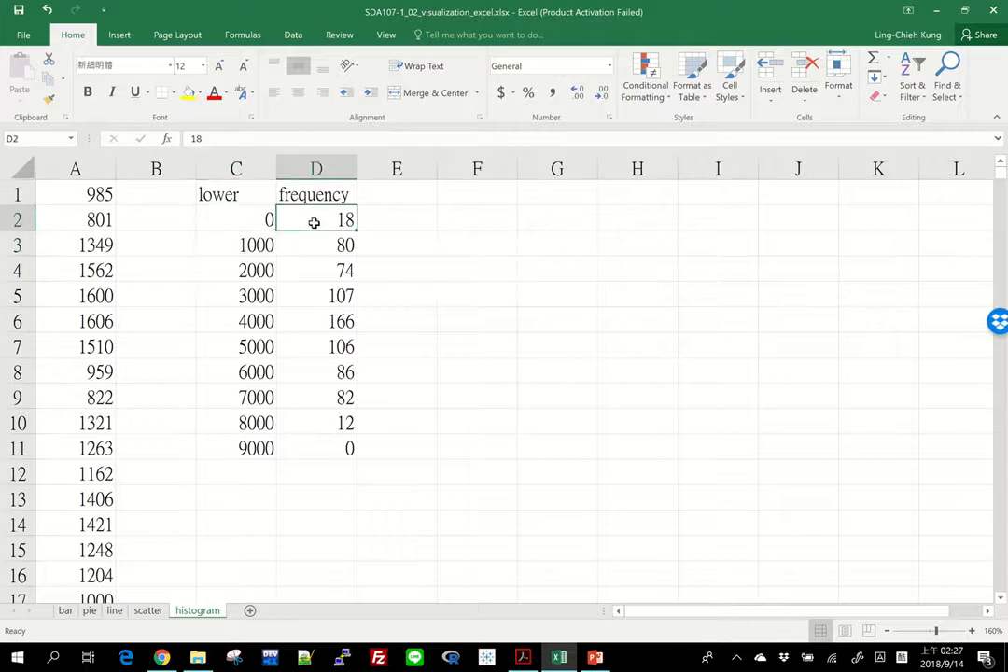
left_click_drag(83, 198, 89, 269)
left_click(90, 269)
left_click(85, 209)
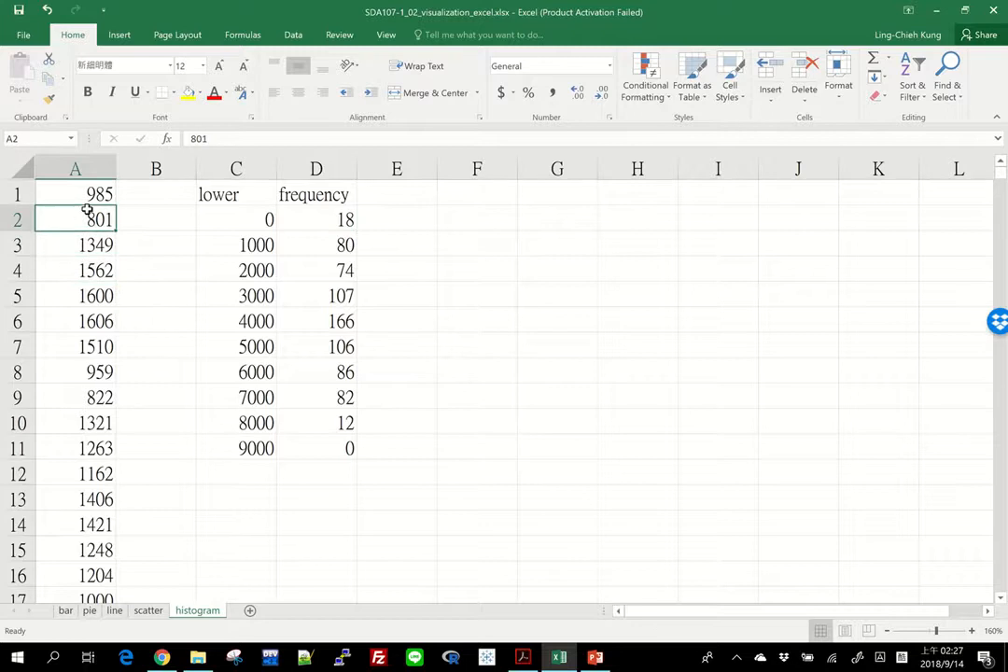
left_click(89, 196)
left_click(340, 217)
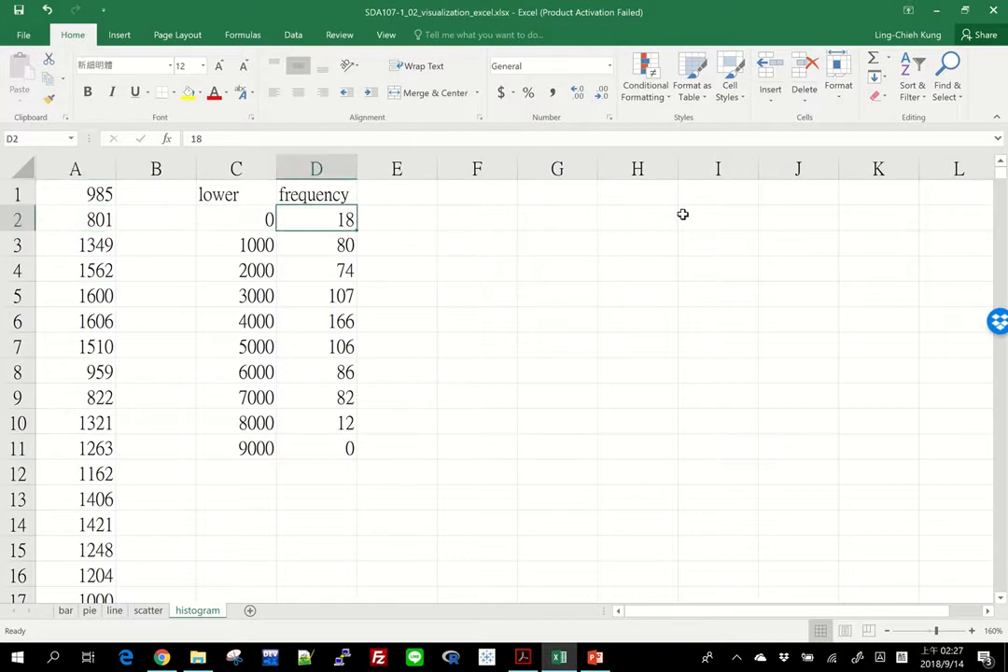
Clear the frequency values in D2:D11, keeping the column heading, and return to cell D2.
left_click(313, 244)
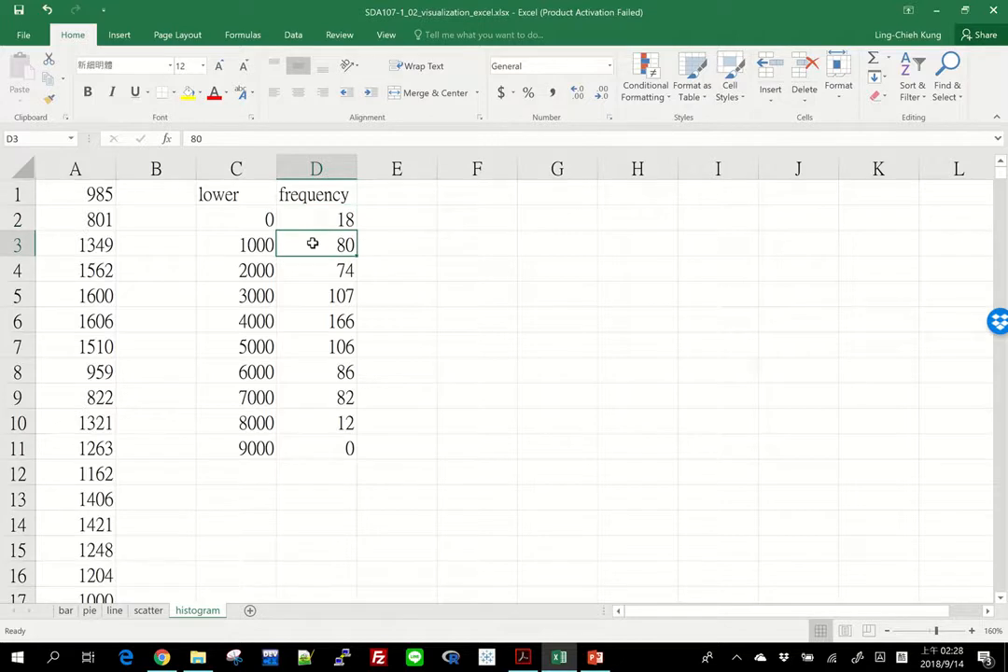
key("Up")
key("shift+Down")
key("shift+Down")
key("shift+Down")
key("shift+Down")
key("shift+Down")
key("shift+Down")
key("shift+Down")
key("shift+Down")
key("shift+Down")
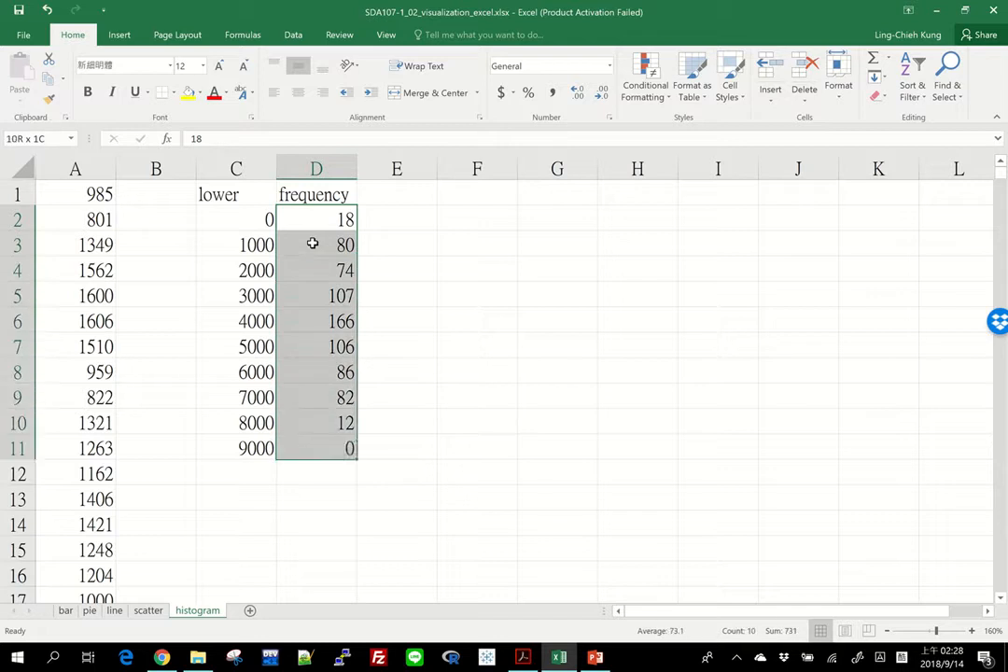
key("Delete")
left_click(333, 225)
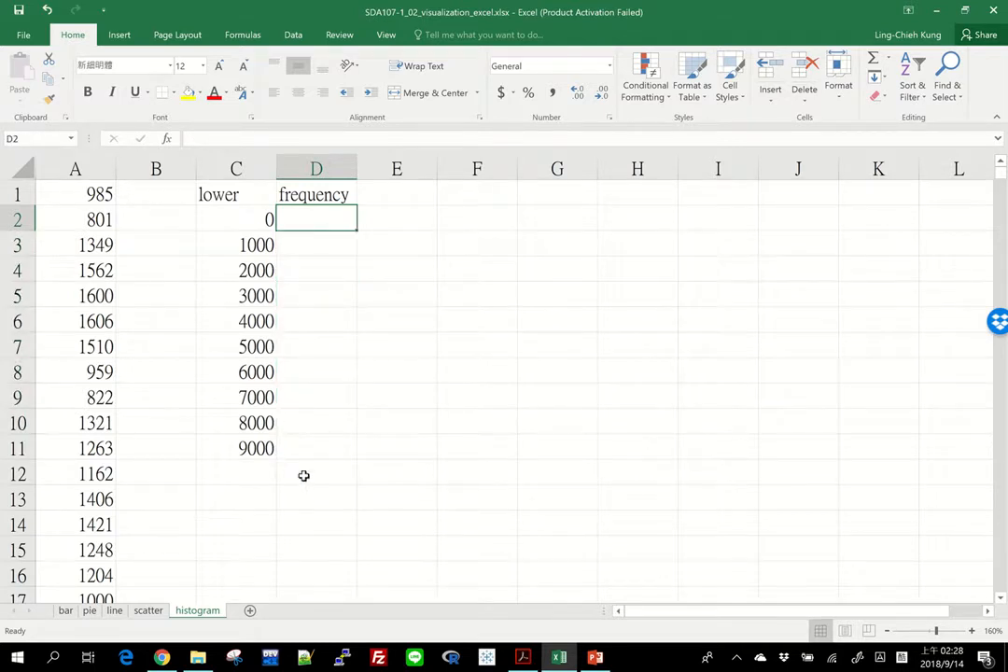
Review the full extent of the column A data and the lower bounds in C2:C11, ending at cell D2.
left_click(91, 194)
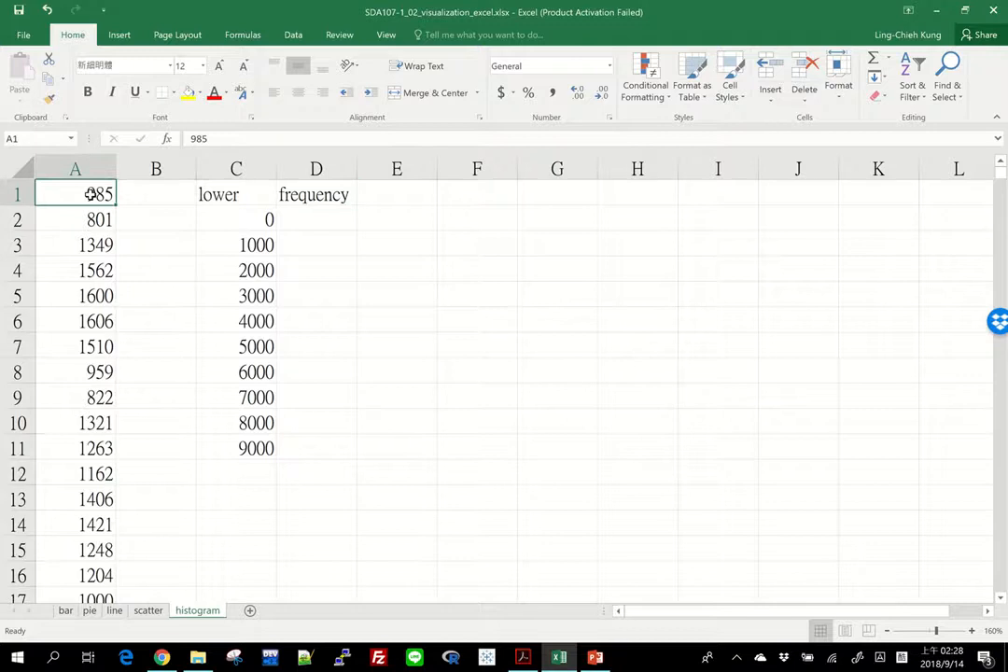
key("ctrl+shift+Down")
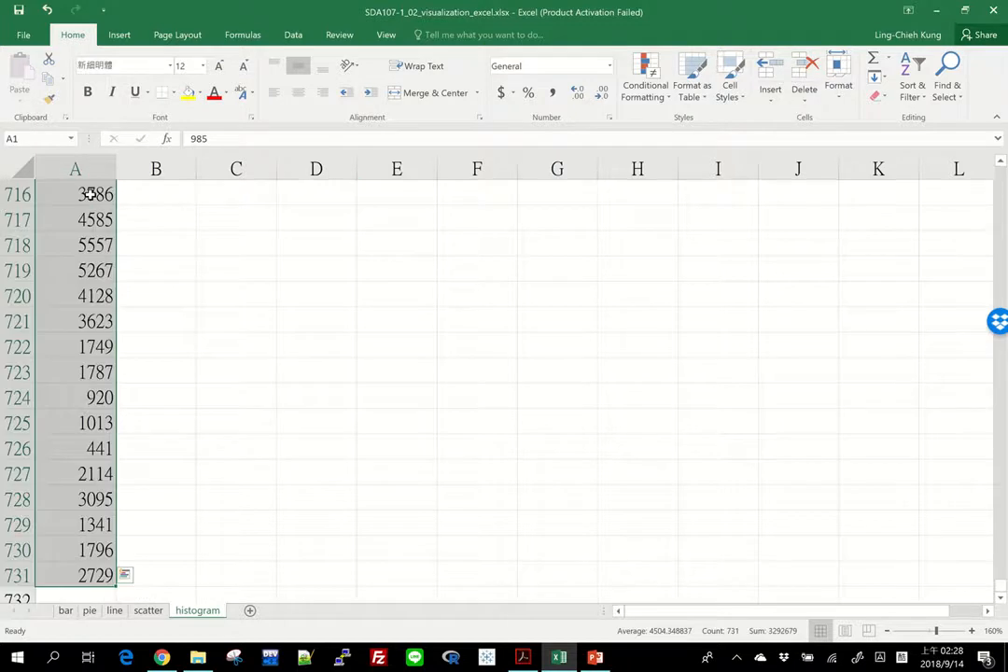
key("ctrl+Up")
key("Down")
key("Right")
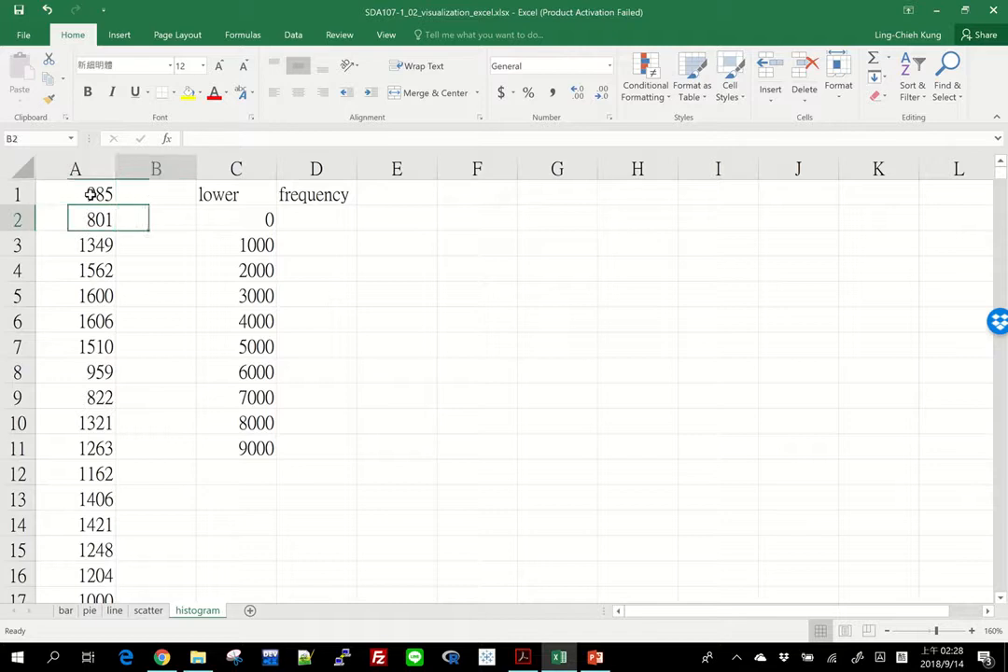
key("Right")
key("Right")
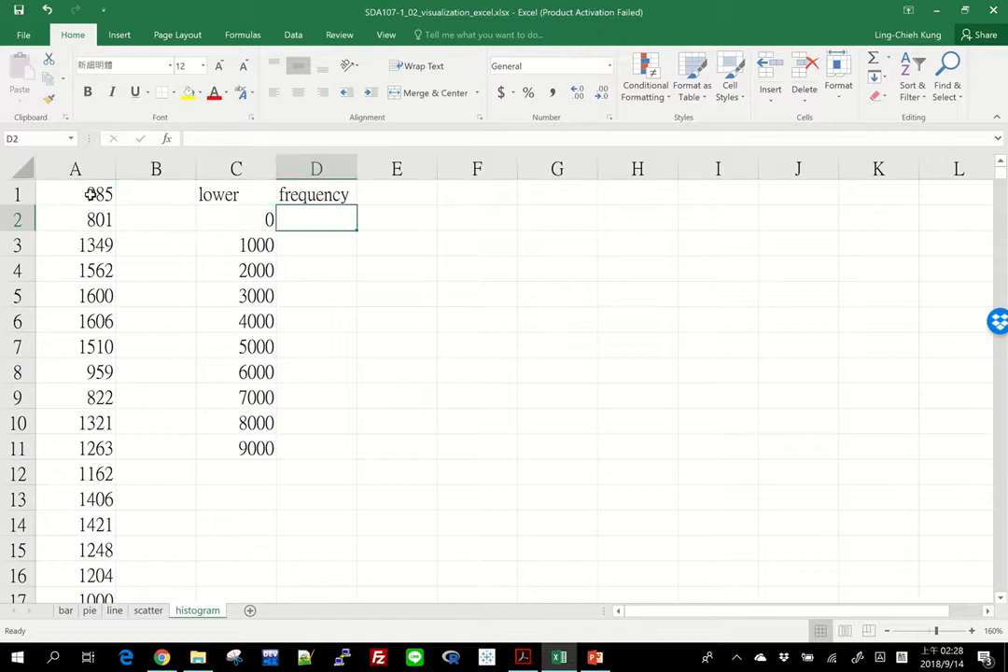
key("Left")
key("shift+Down")
key("shift+Down")
key("shift+Down")
key("shift+Down")
key("shift+Down")
key("shift+Down")
key("shift+Down")
key("shift+Down")
key("shift+Down")
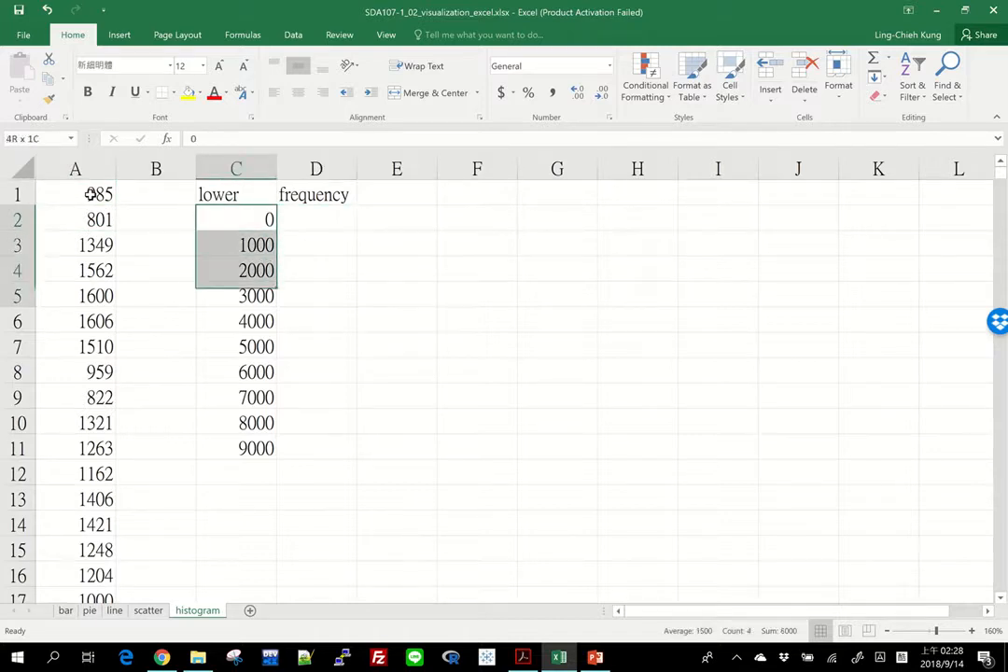
key("Up")
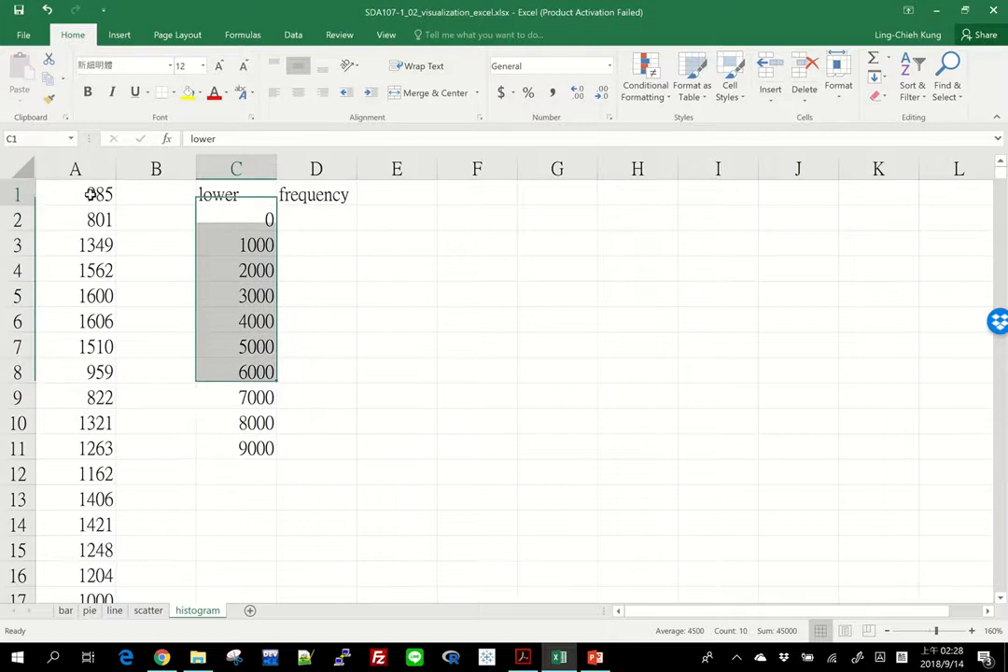
key("Down")
key("shift+Right")
key("Right")
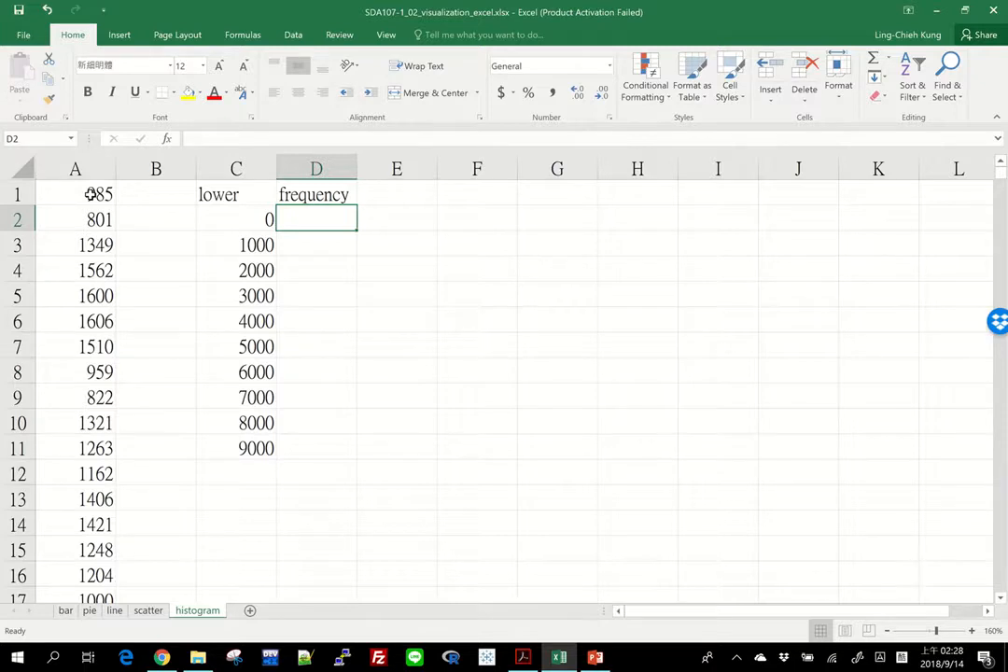
Enter the formula =ROUNDDOWN(A1, -3) in cell B1 to round the first value down to the nearest thousand.
left_click(167, 190)
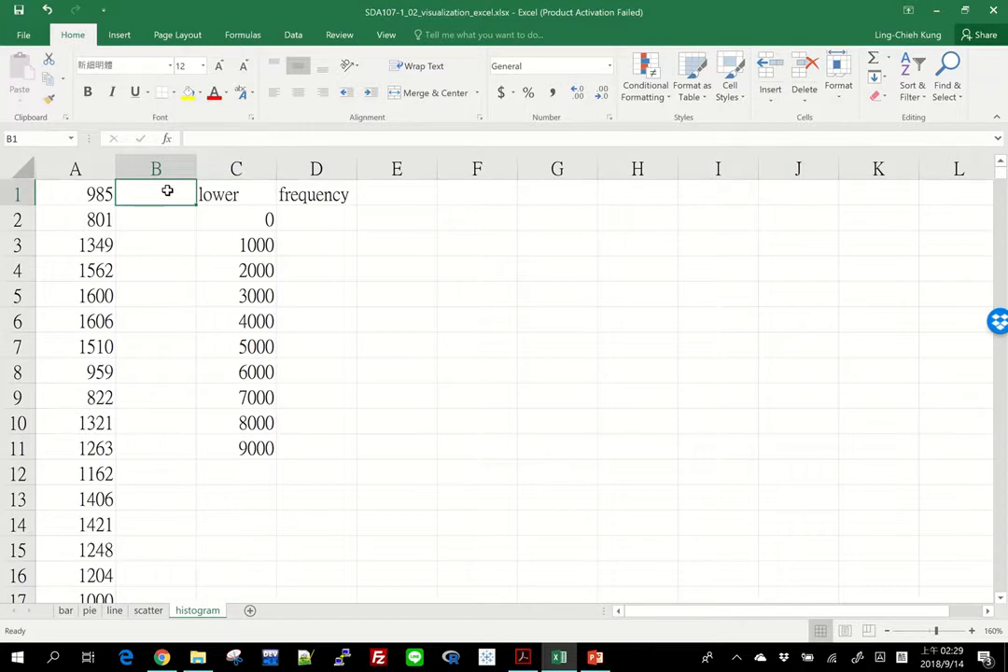
type("=r")
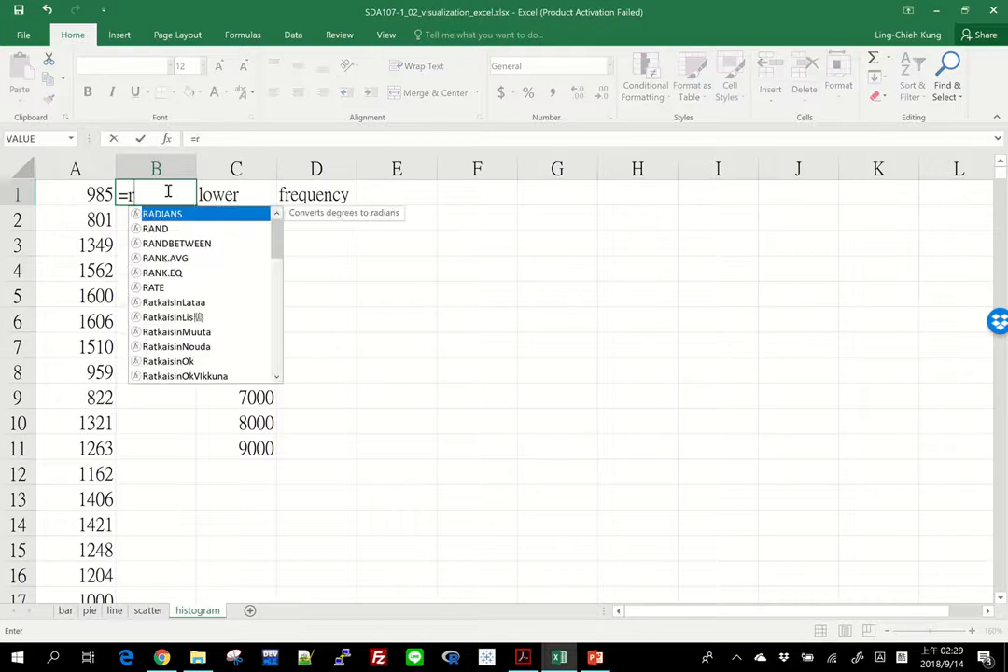
type("ounddown")
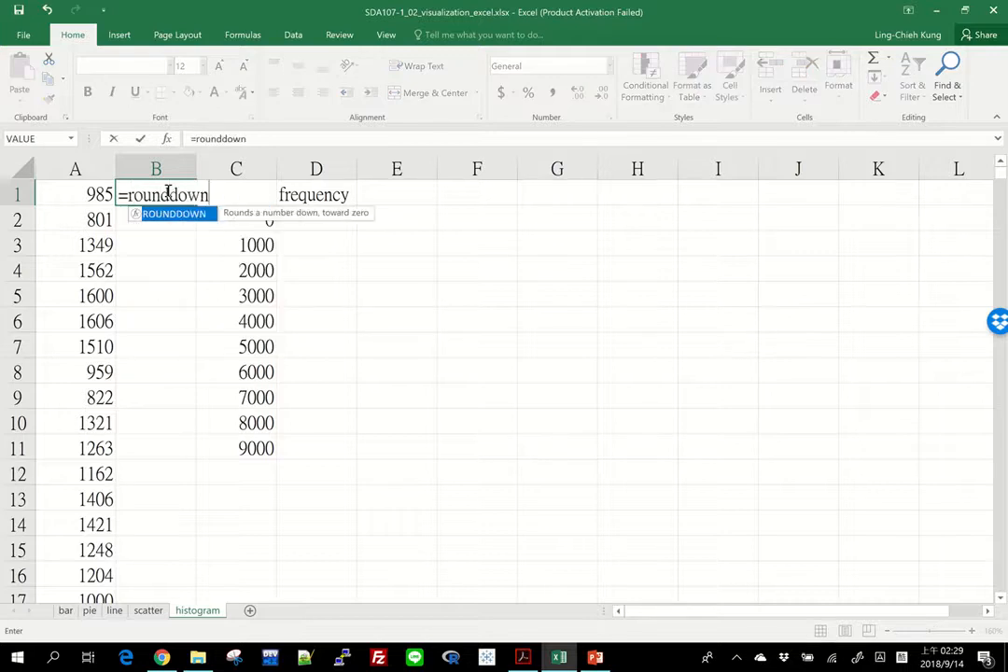
type("(")
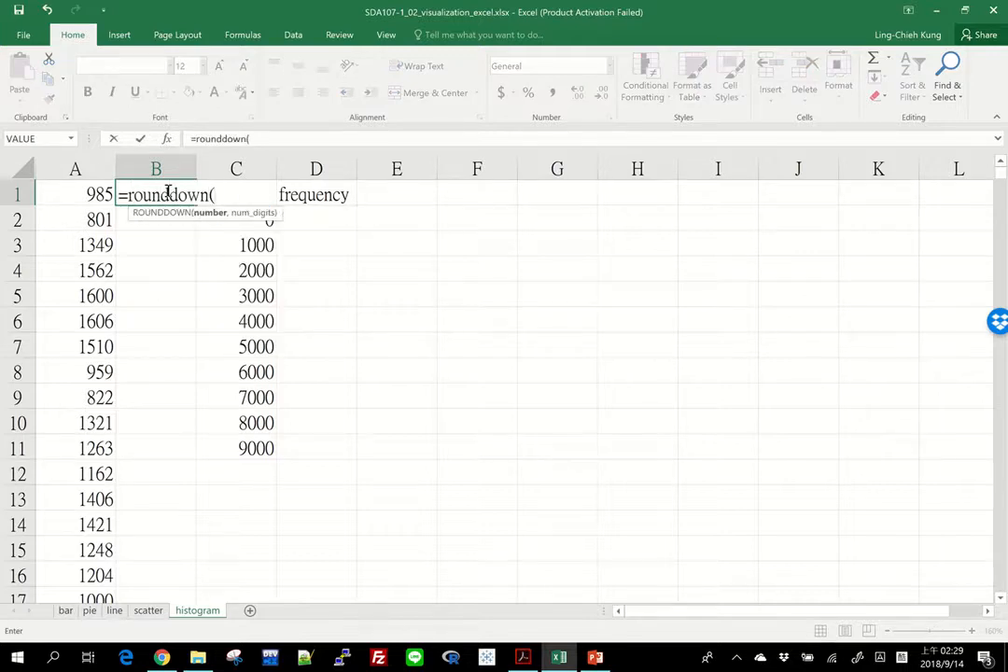
key("Left")
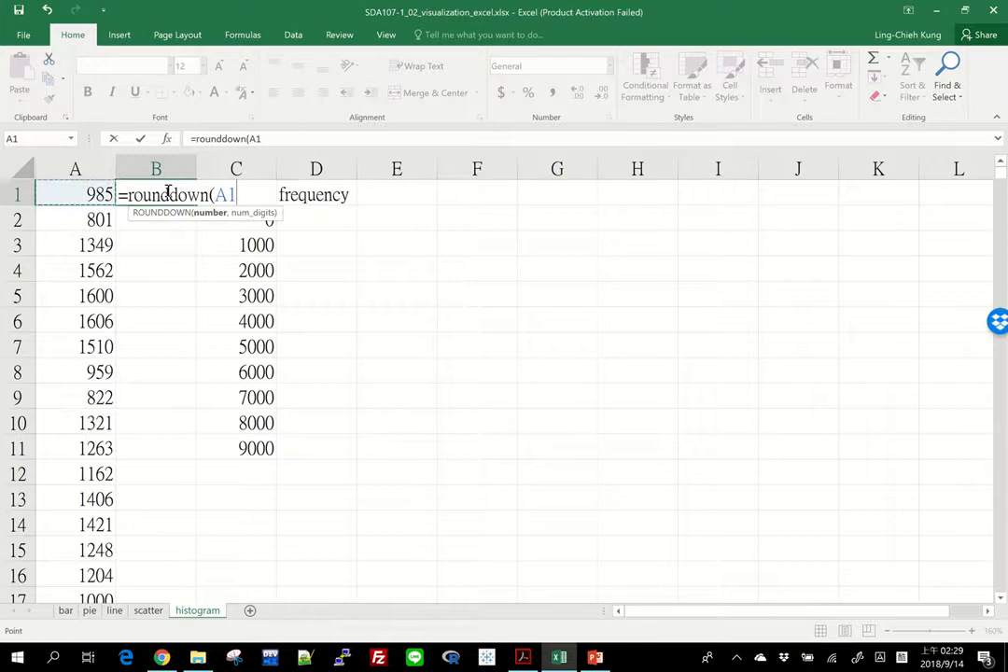
type(",")
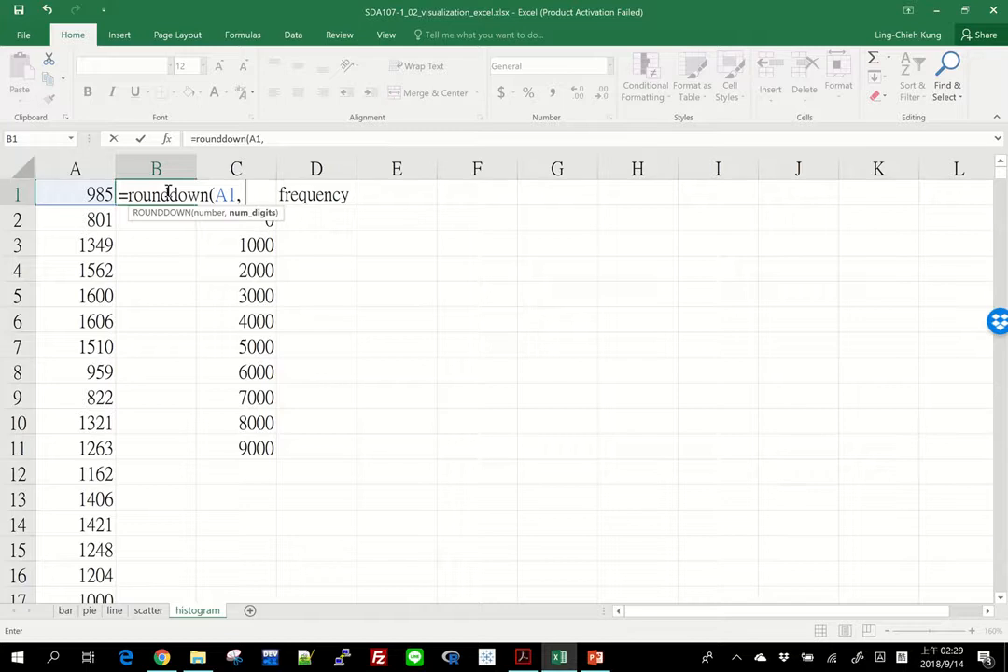
type("-3")
type(")")
key("Return")
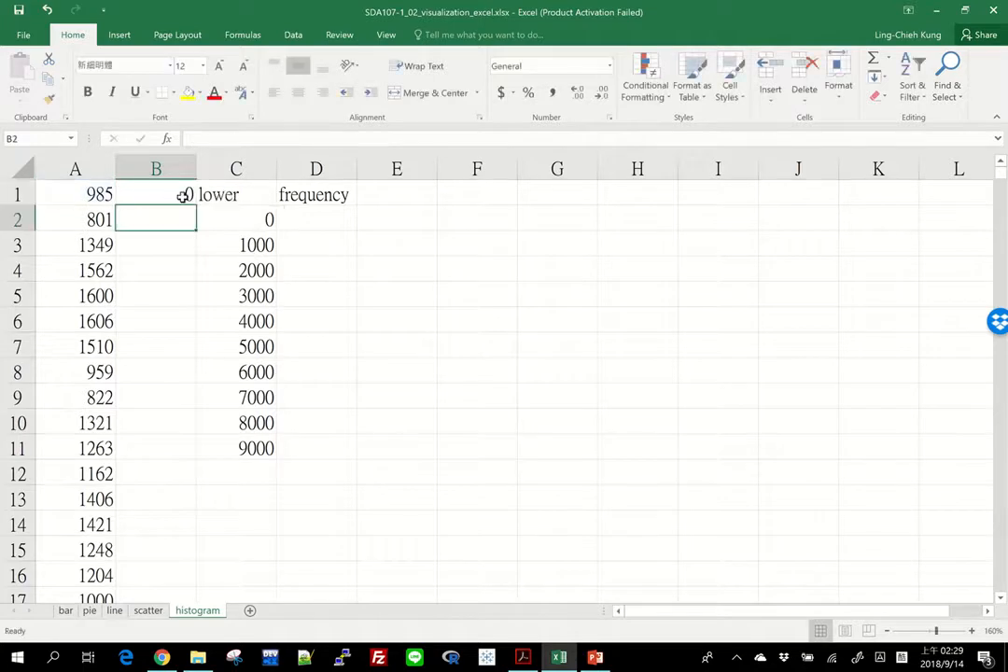
Fill the B1 rounding formula down column B for every value in column A and check the rounded results against the originals.
left_click(168, 188)
double_click(194, 204)
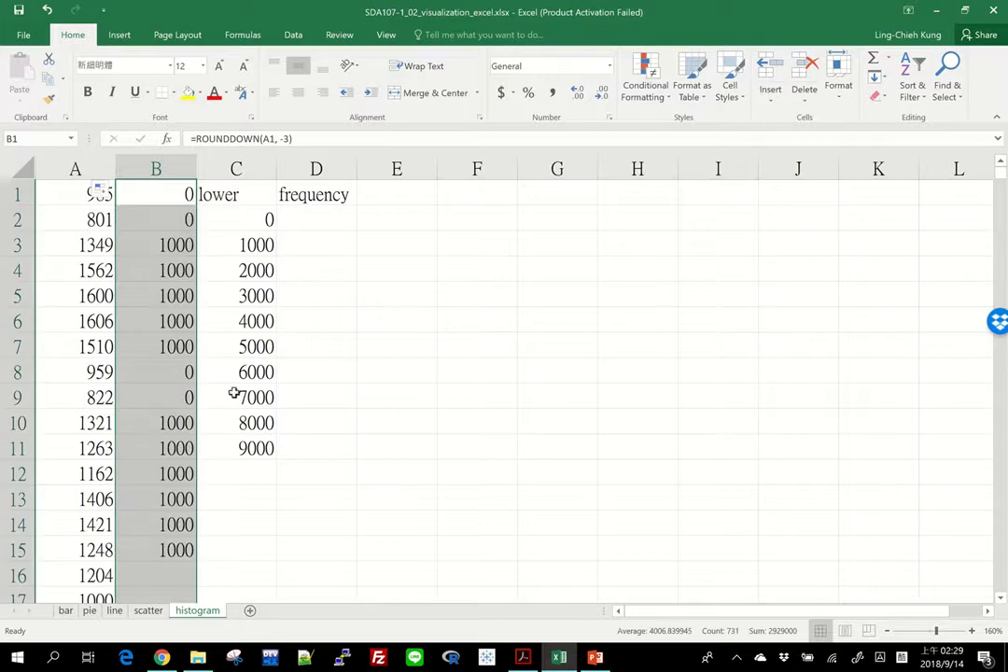
left_click(103, 244)
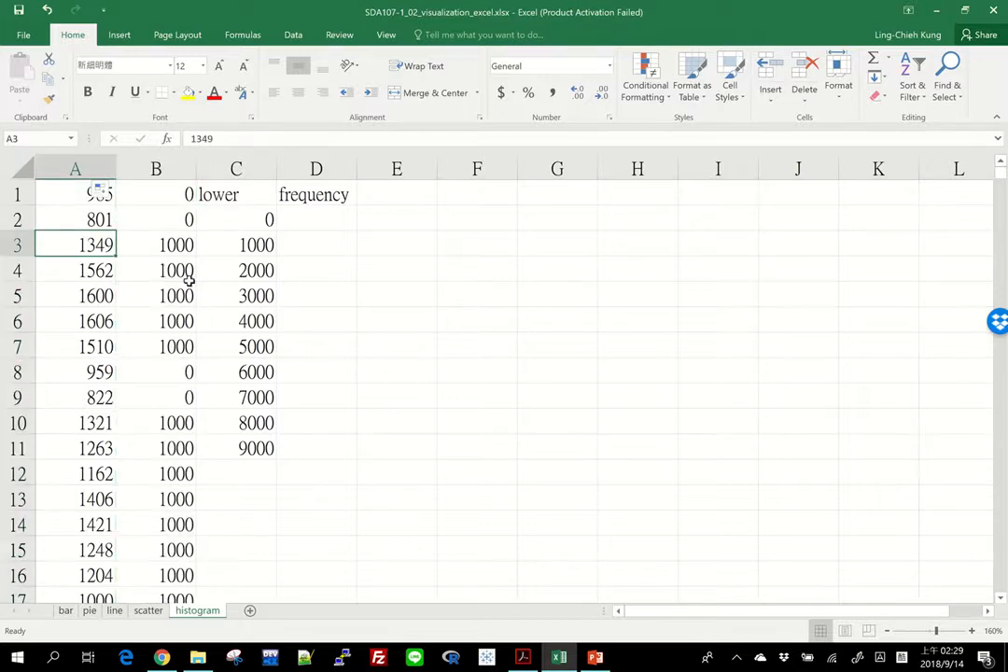
left_click(145, 242)
scroll(176, 525, "down", 19)
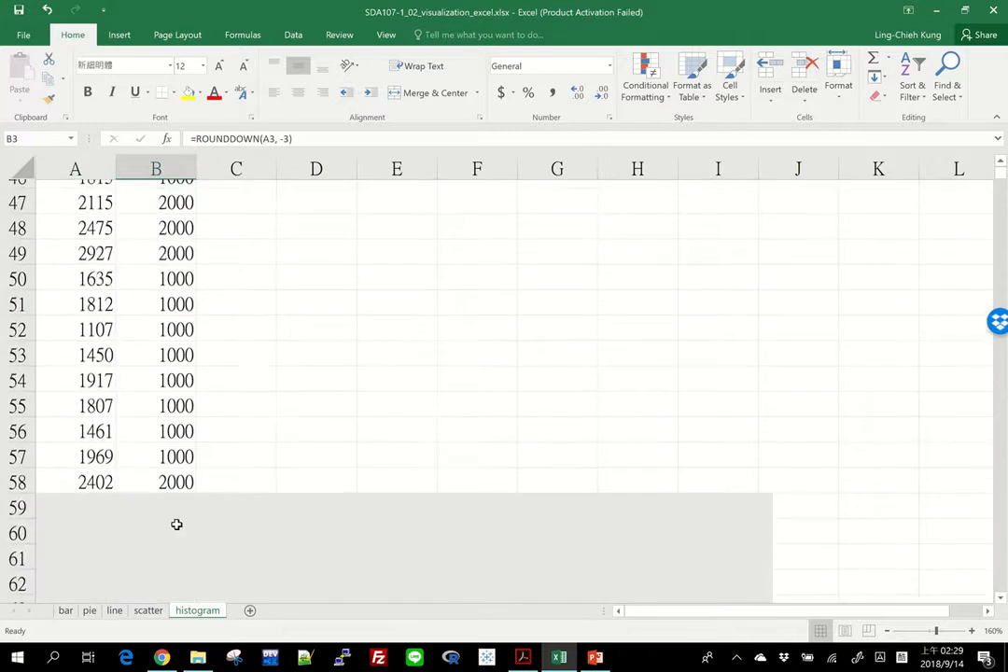
Compare the rounded values and formulas in column B with the originals in column A and the empty frequency cells in column D.
left_click(82, 328)
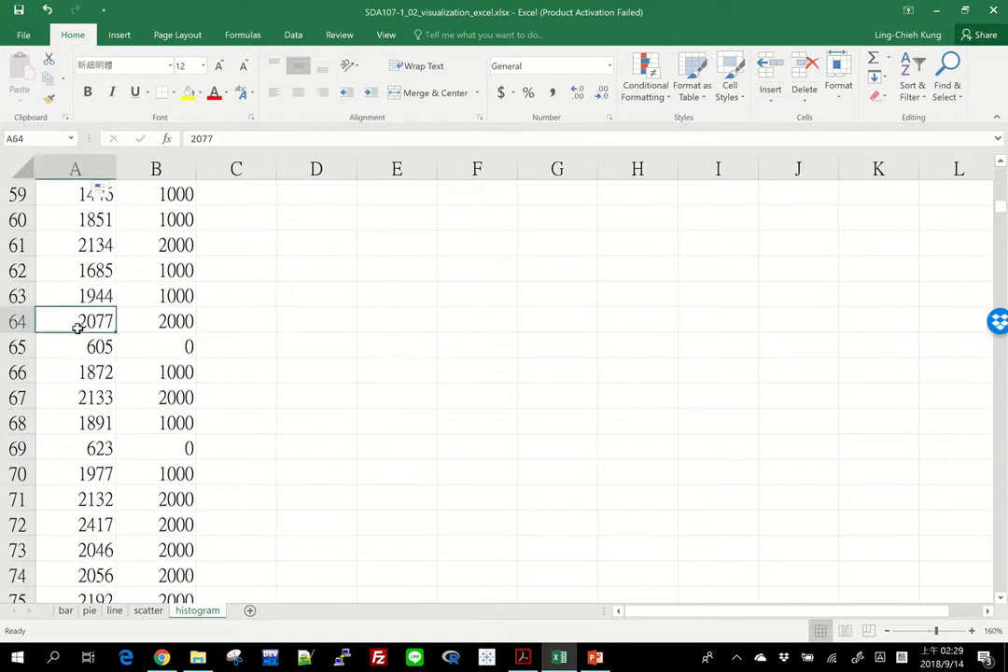
left_click(158, 322)
scroll(156, 323, "up", 19)
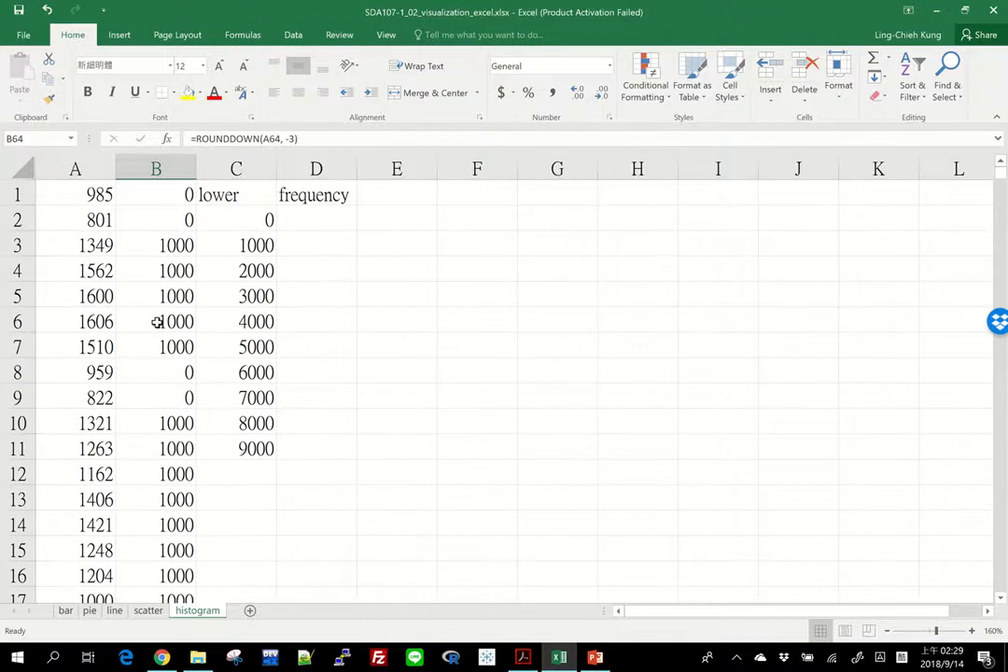
left_click(155, 193)
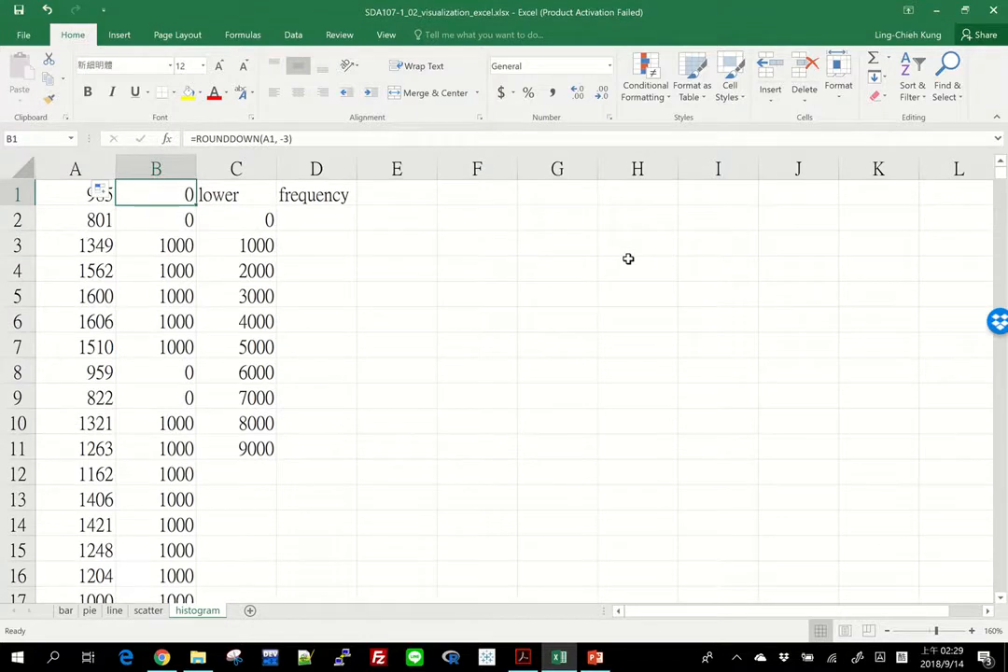
key("Down")
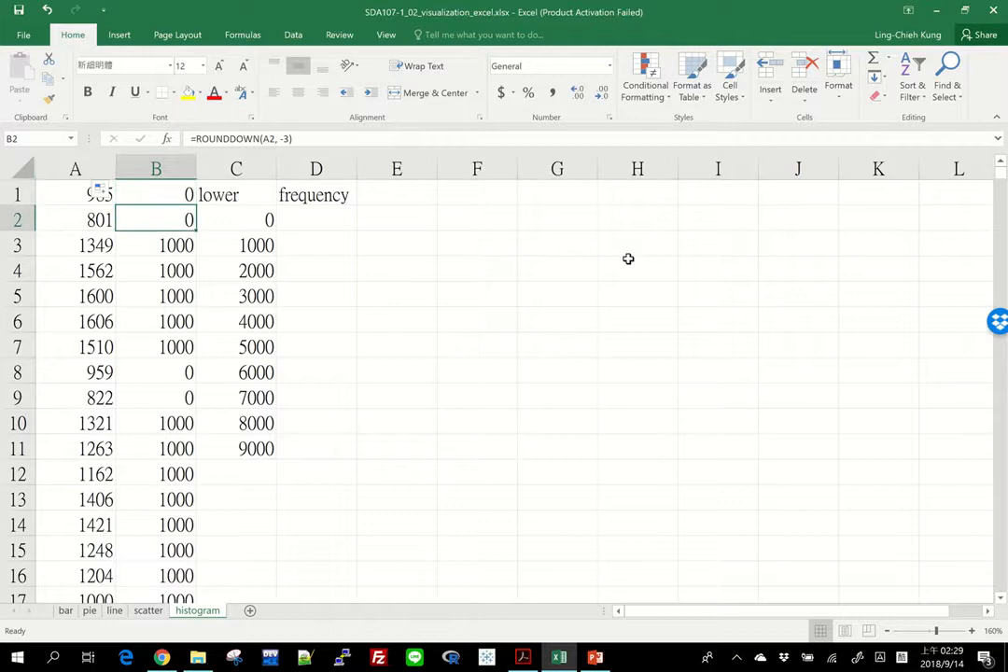
key("Right")
key("Right")
key("Right")
key("Left")
key("Left")
key("Up")
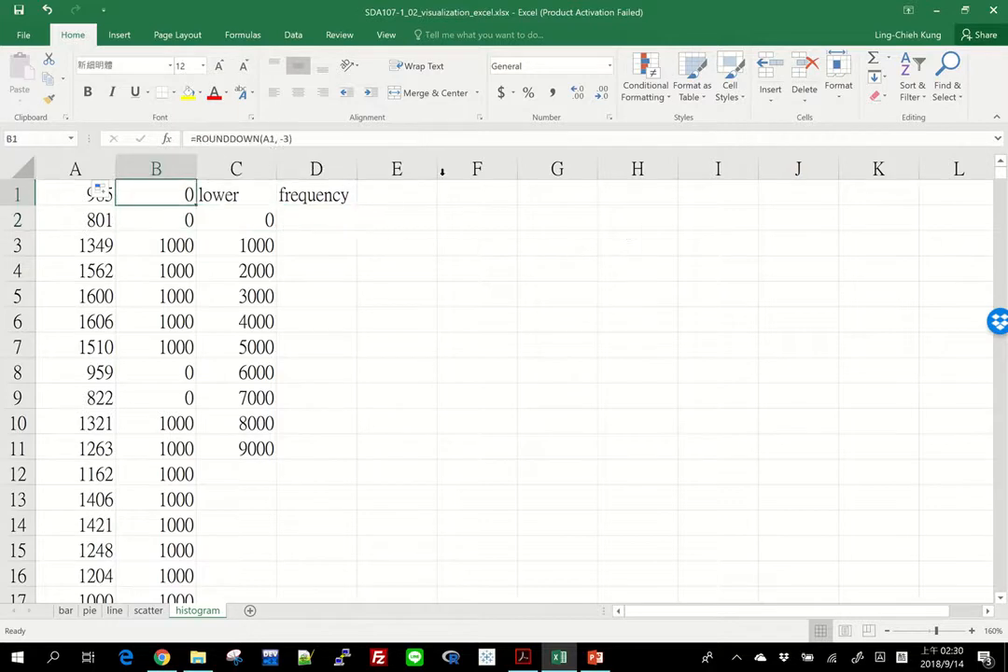
left_click(160, 164)
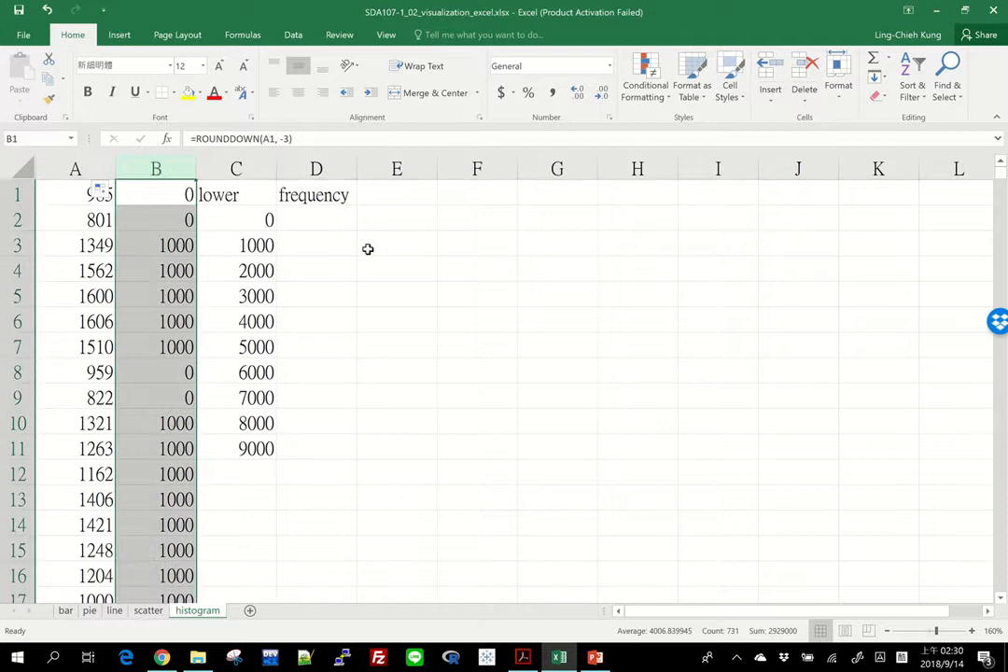
left_click(291, 245)
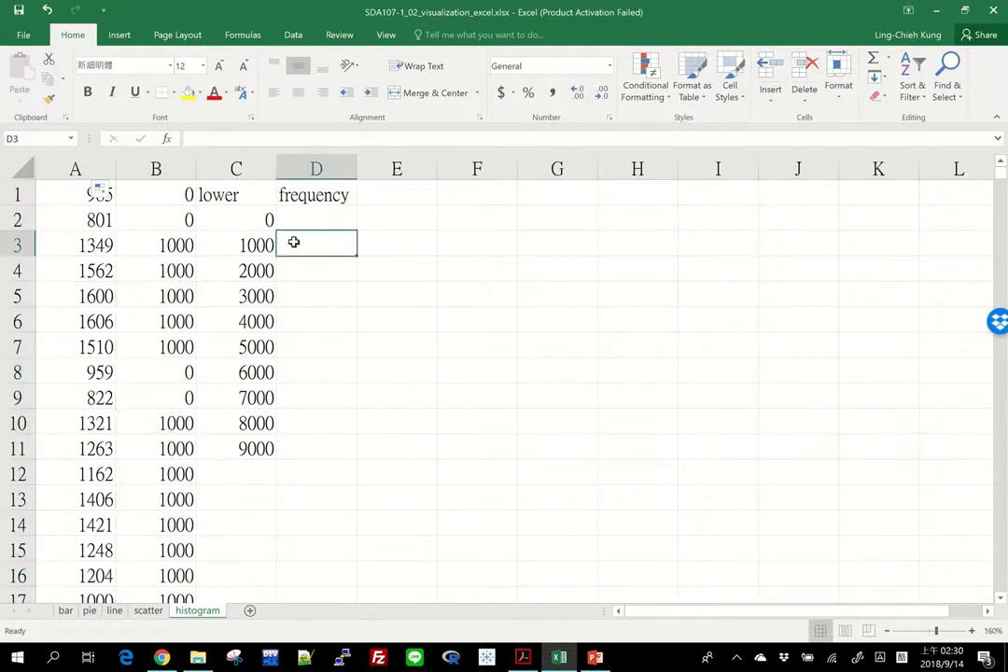
left_click(311, 222)
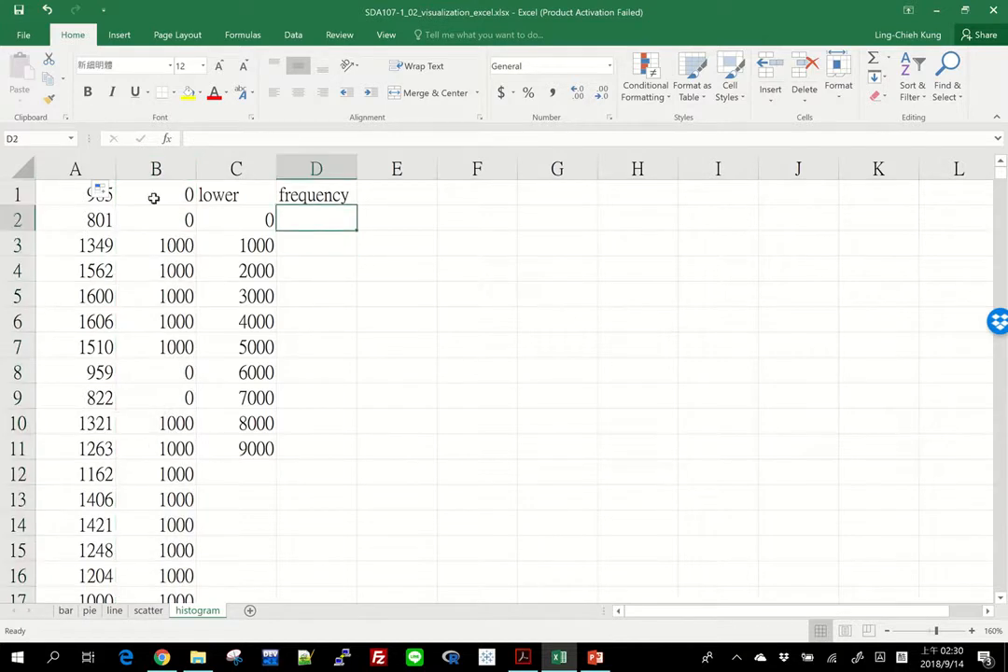
left_click(68, 171)
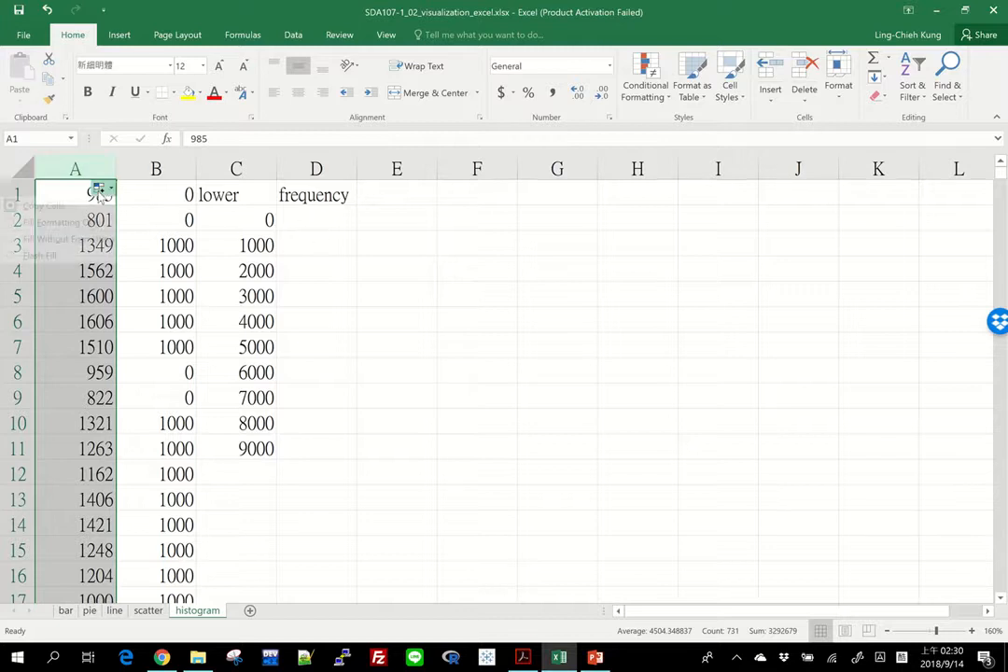
Enter the formula =COUNTIF(B1:B731, C2) in cell D2 to count the rounded values matching the first lower bound.
left_click(319, 224)
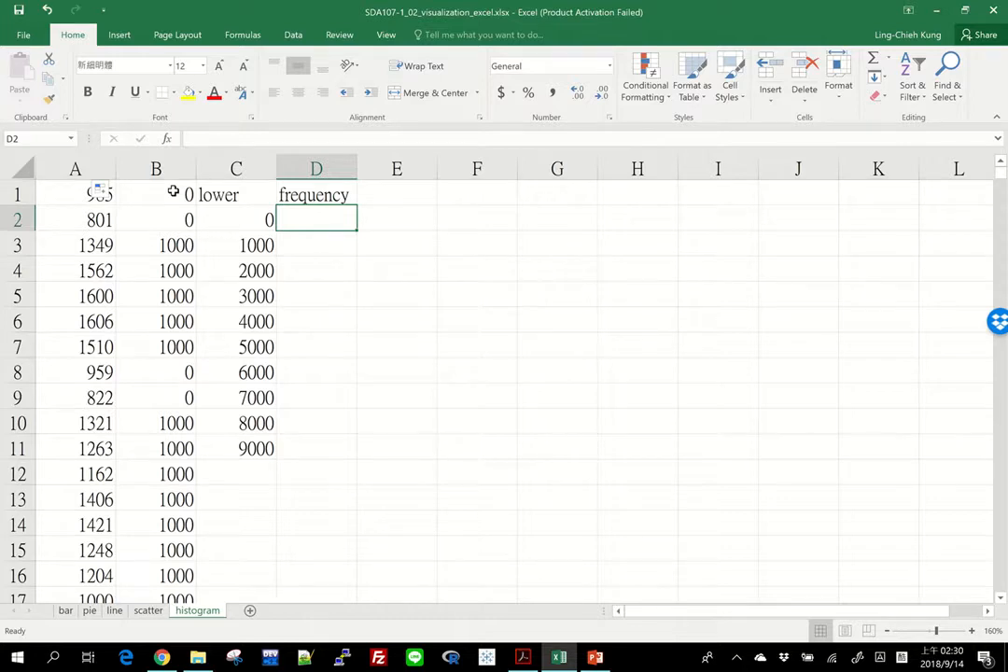
type("=")
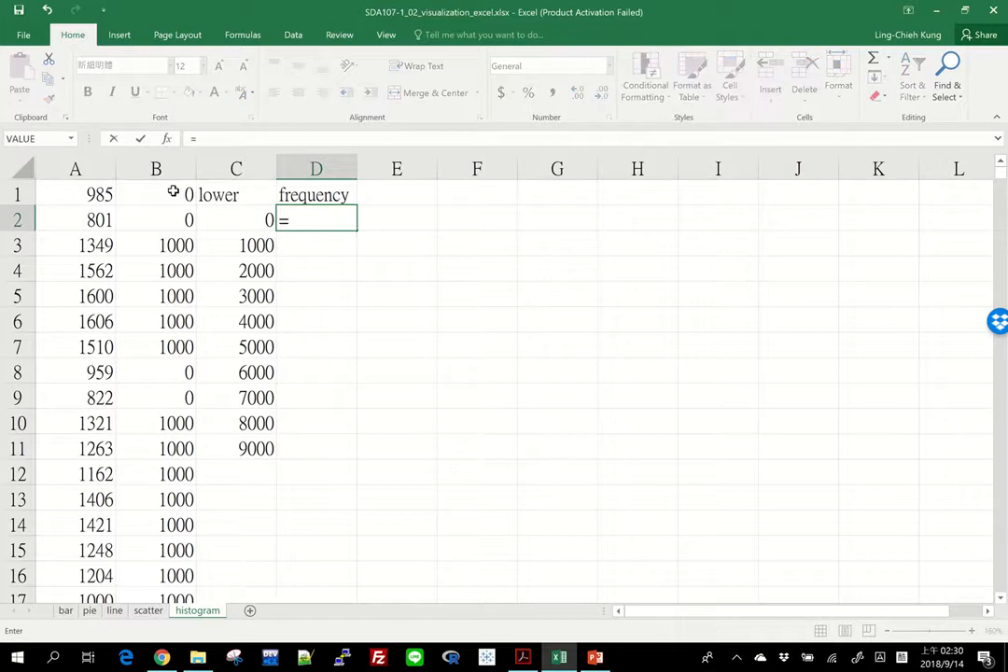
type("coun")
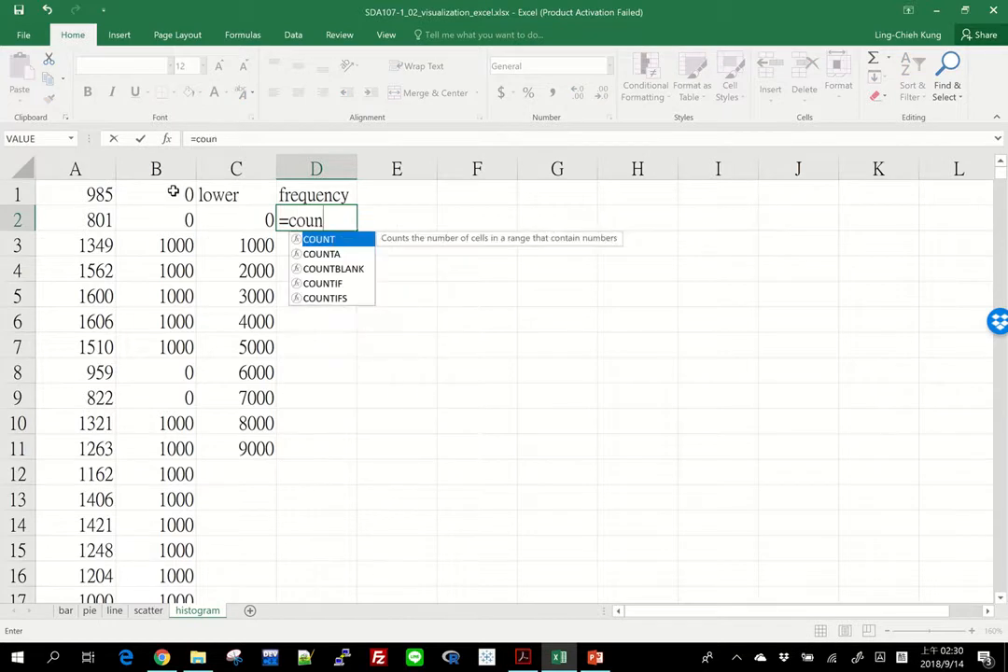
type("tif")
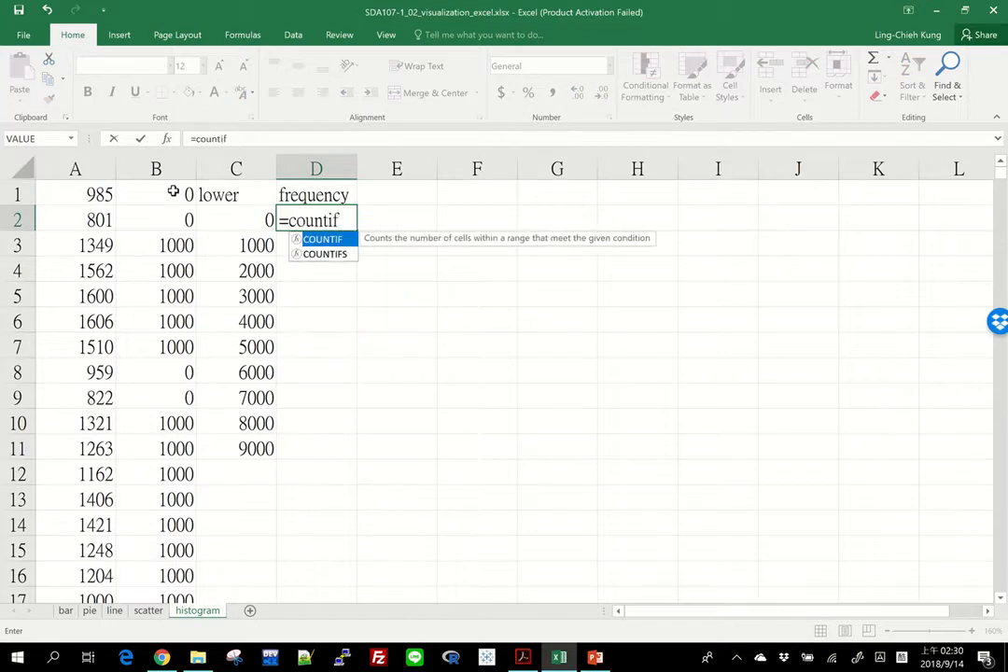
key("Tab")
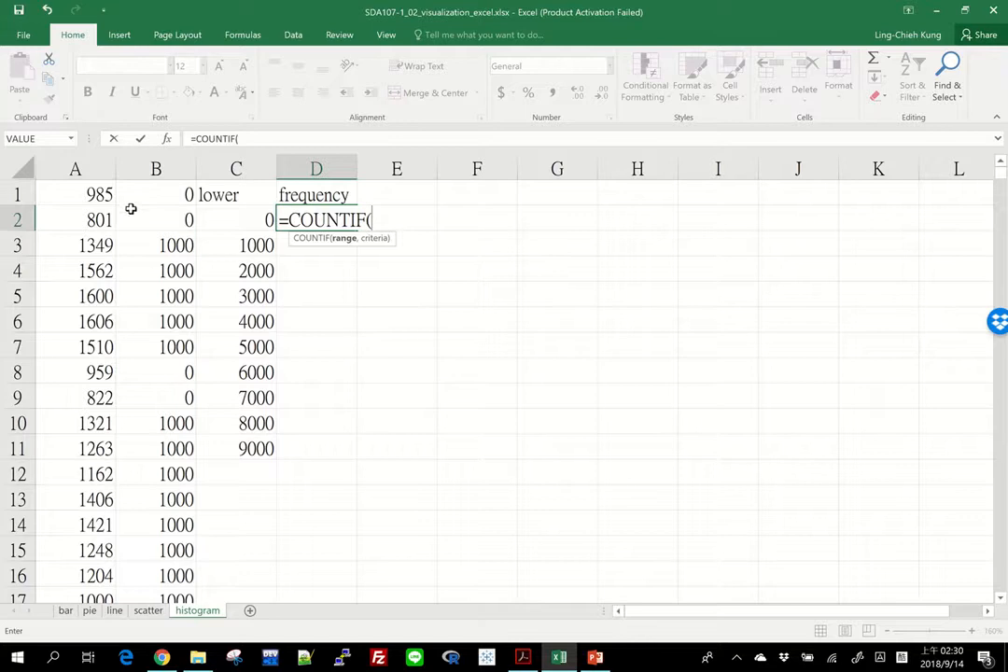
left_click(142, 195)
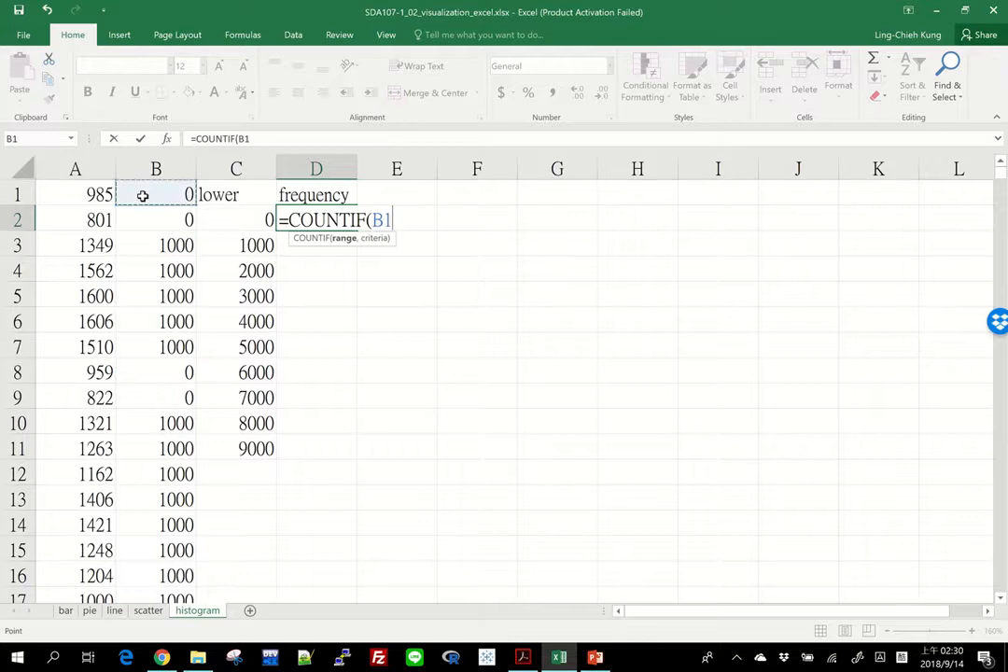
key("ctrl+shift+Down")
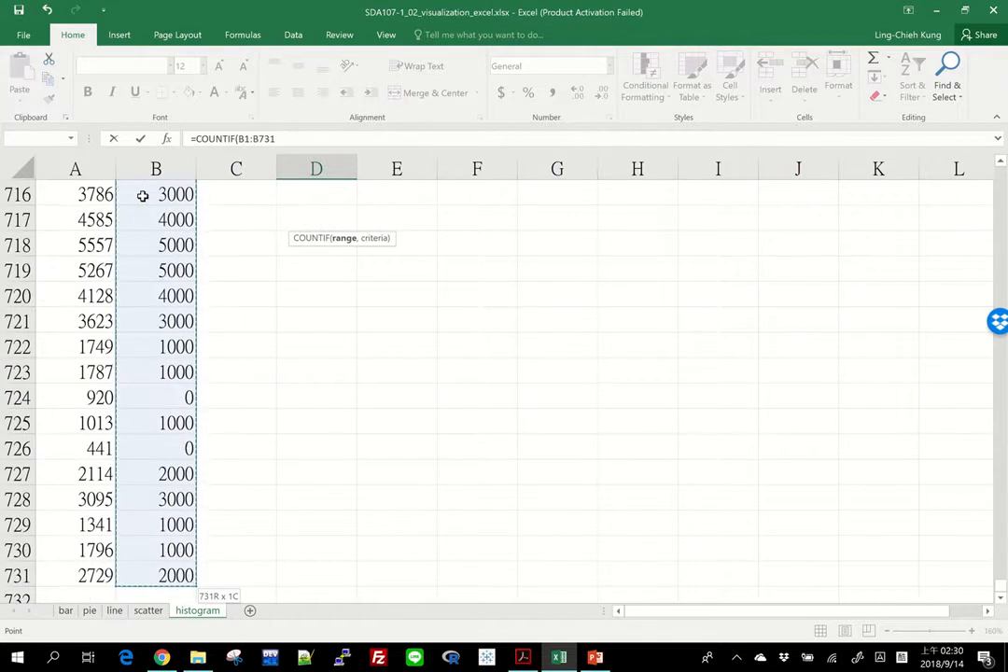
type(",")
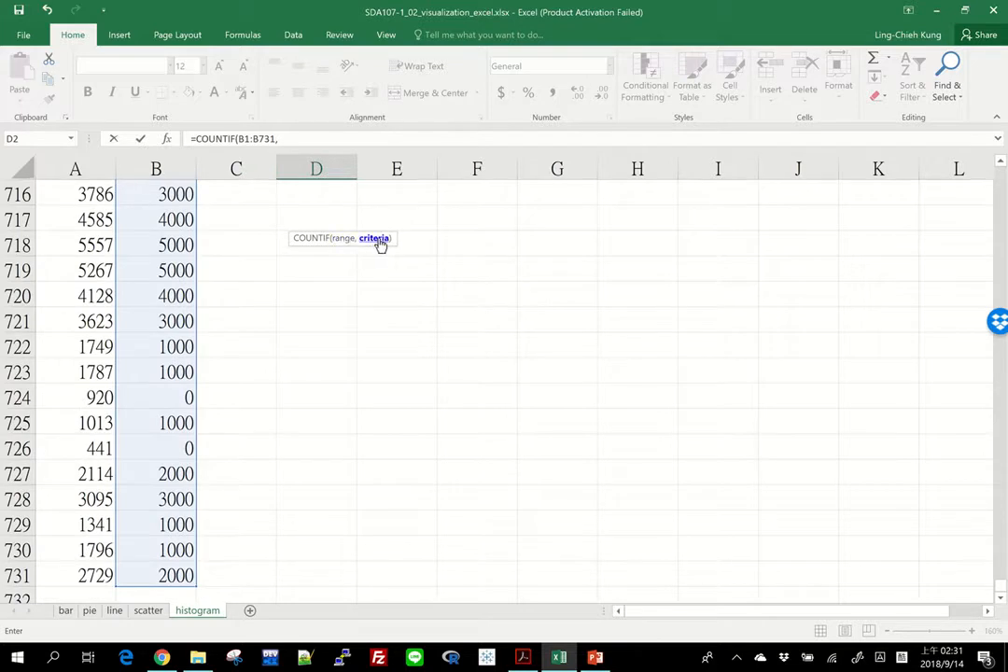
scroll(265, 253, "up", 19)
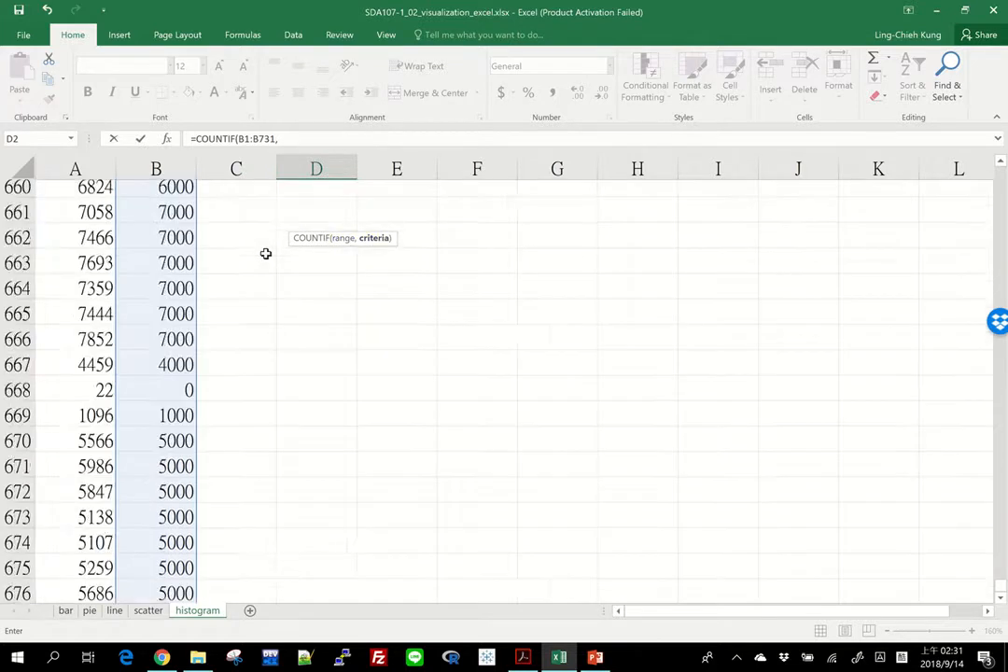
scroll(265, 253, "up", 20)
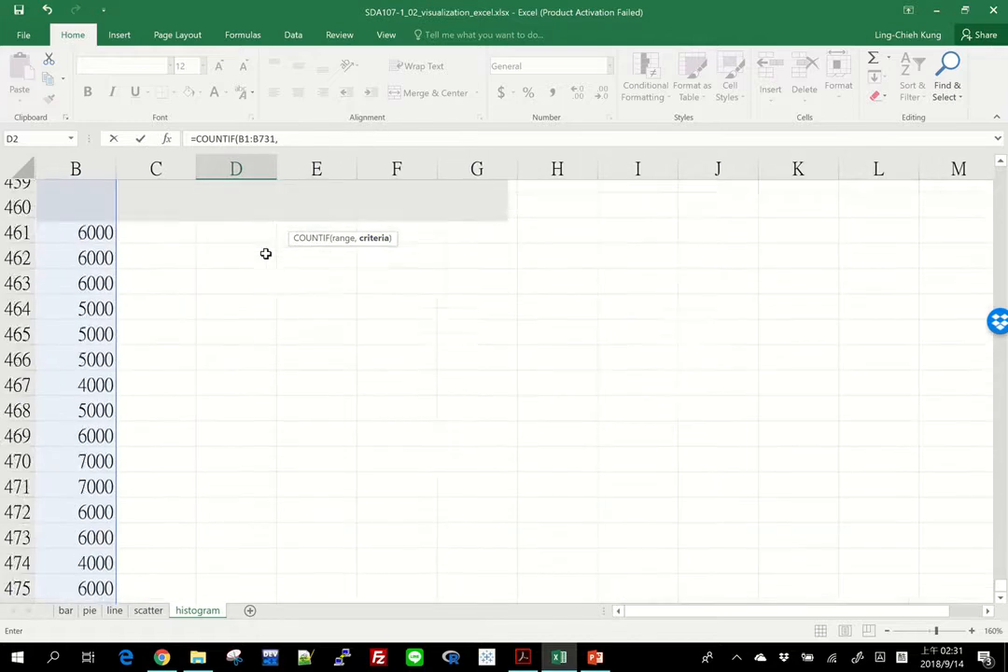
scroll(265, 253, "up", 20)
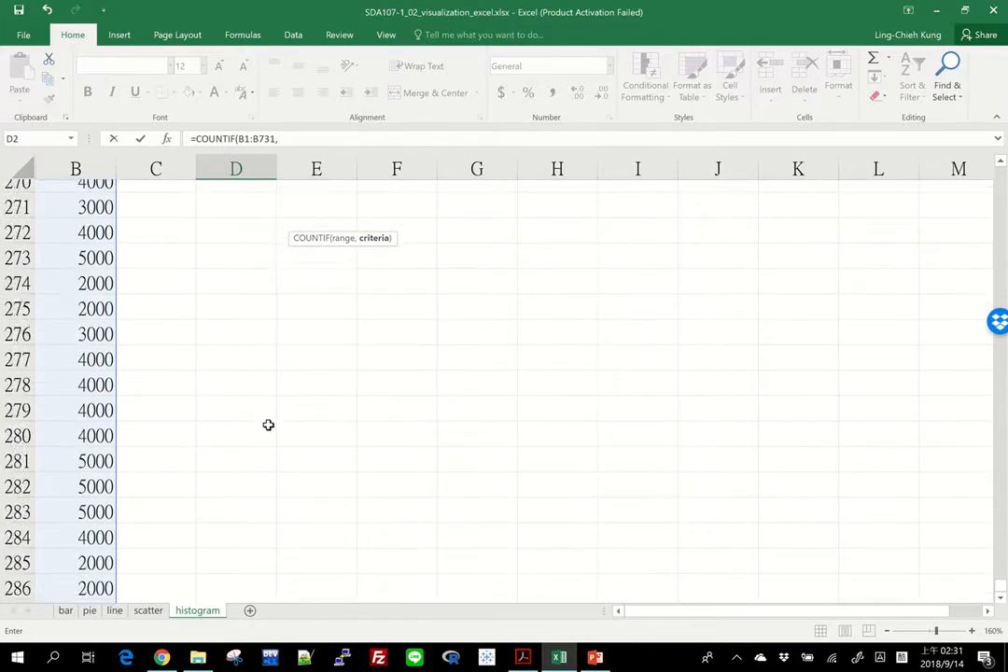
scroll(268, 424, "up", 20)
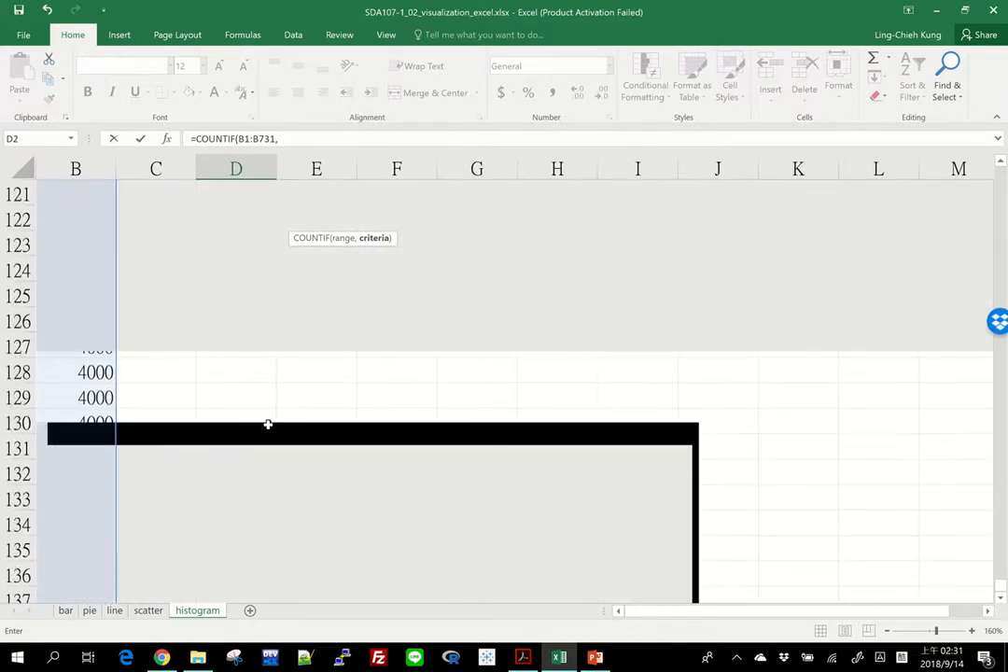
scroll(268, 425, "up", 20)
scroll(268, 425, "down", 6)
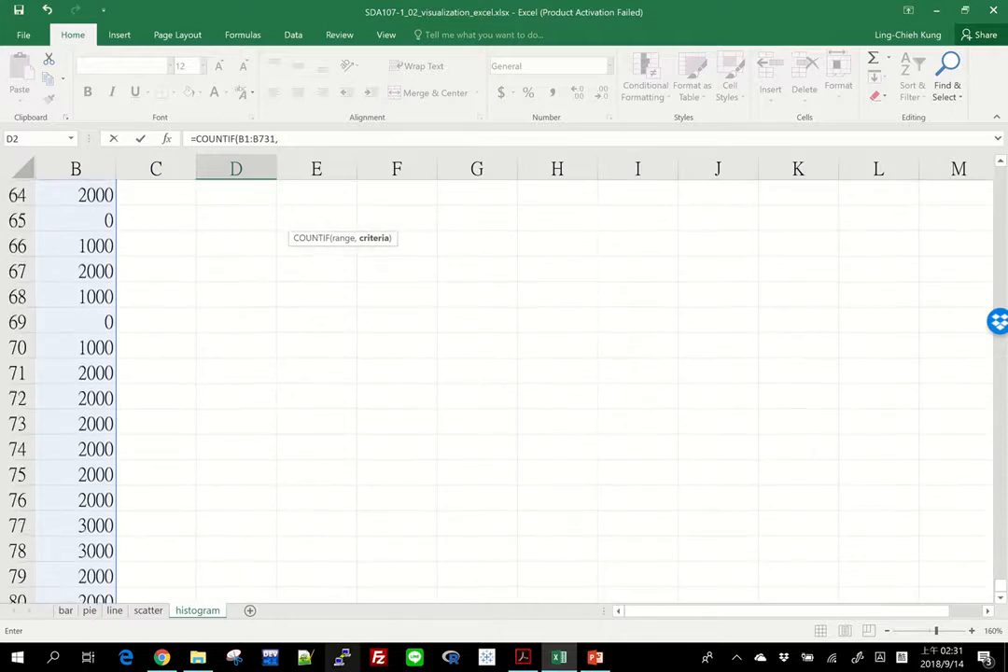
scroll(268, 424, "down", 1)
scroll(261, 268, "up", 2)
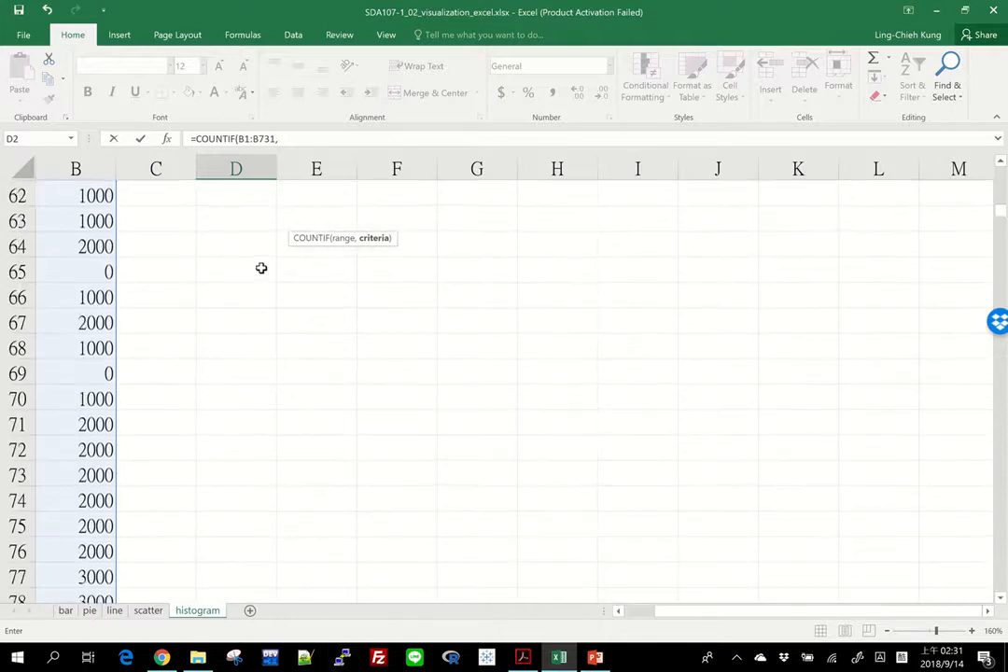
scroll(261, 268, "up", 20)
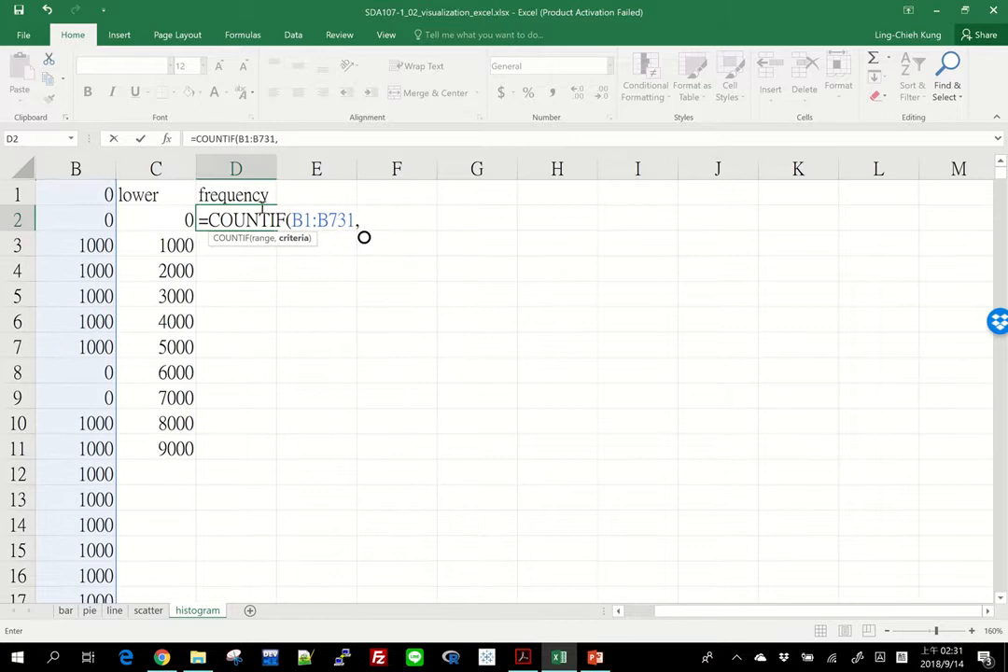
left_click(170, 220)
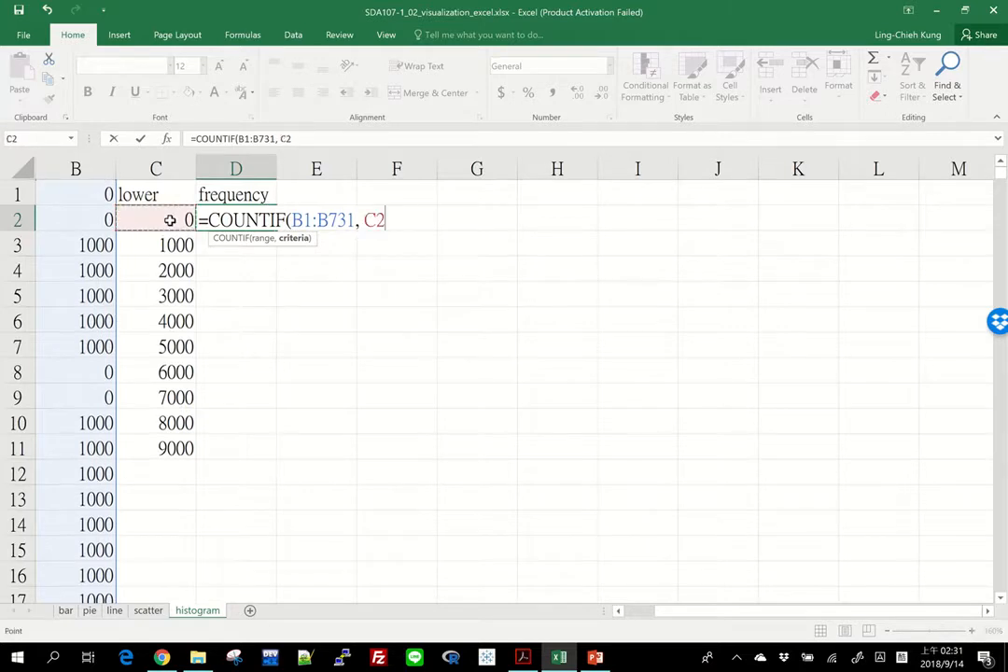
type(")")
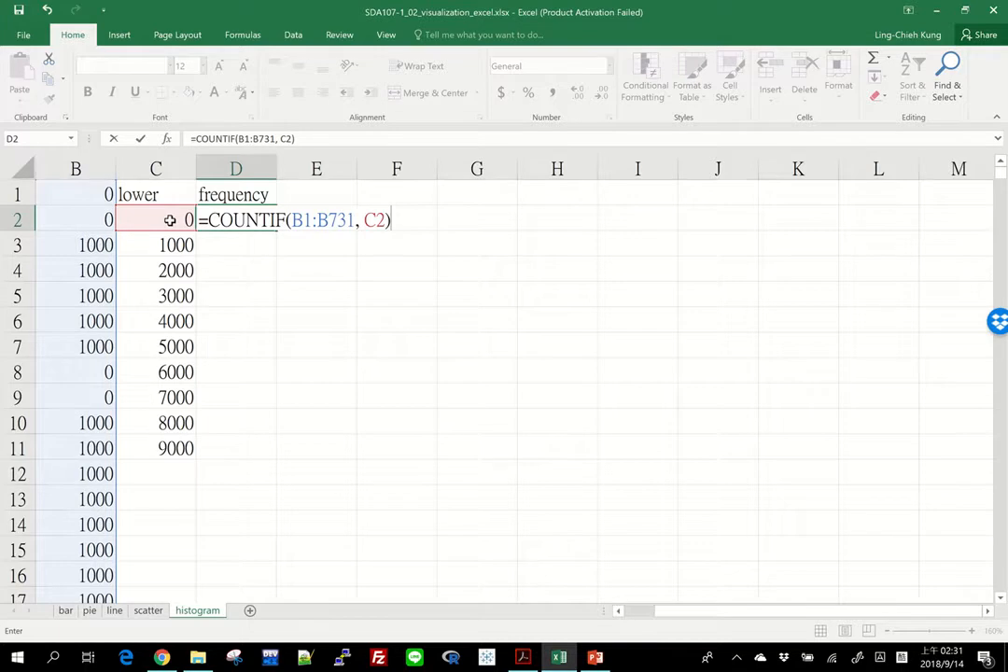
key("Return")
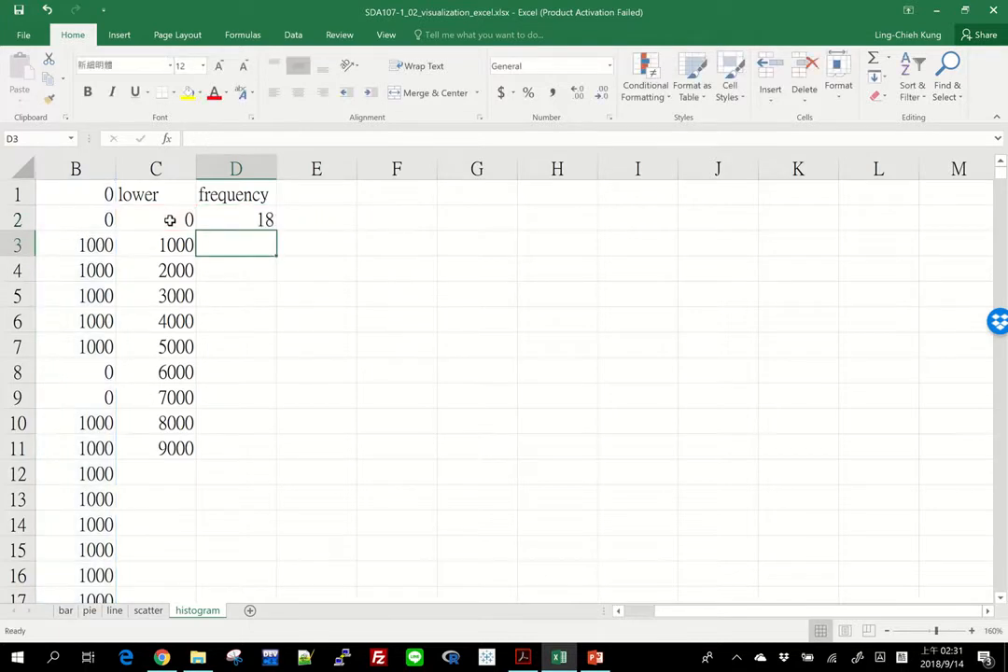
Make the counting range in the D2 formula absolute, so it reads =COUNTIF($B$1:$B$731, C2).
left_click(244, 219)
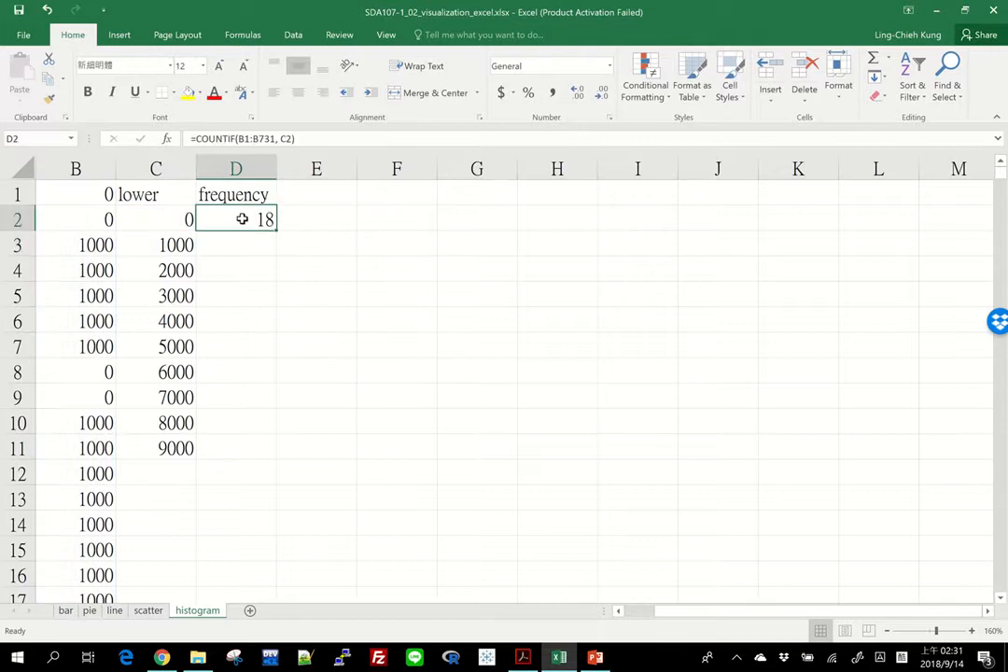
left_click_drag(238, 138, 268, 138)
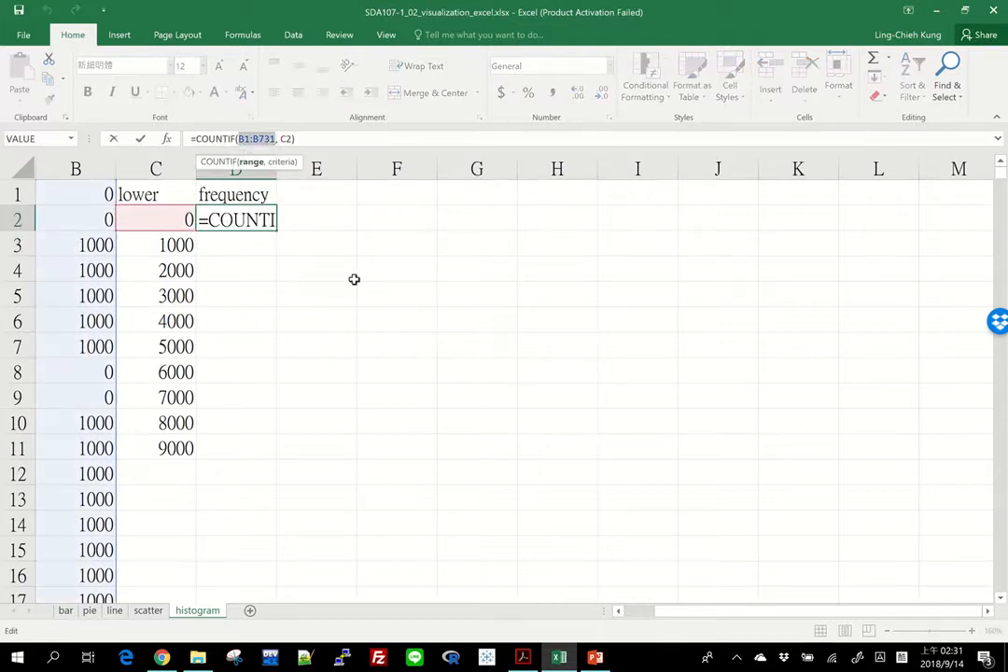
key("F4")
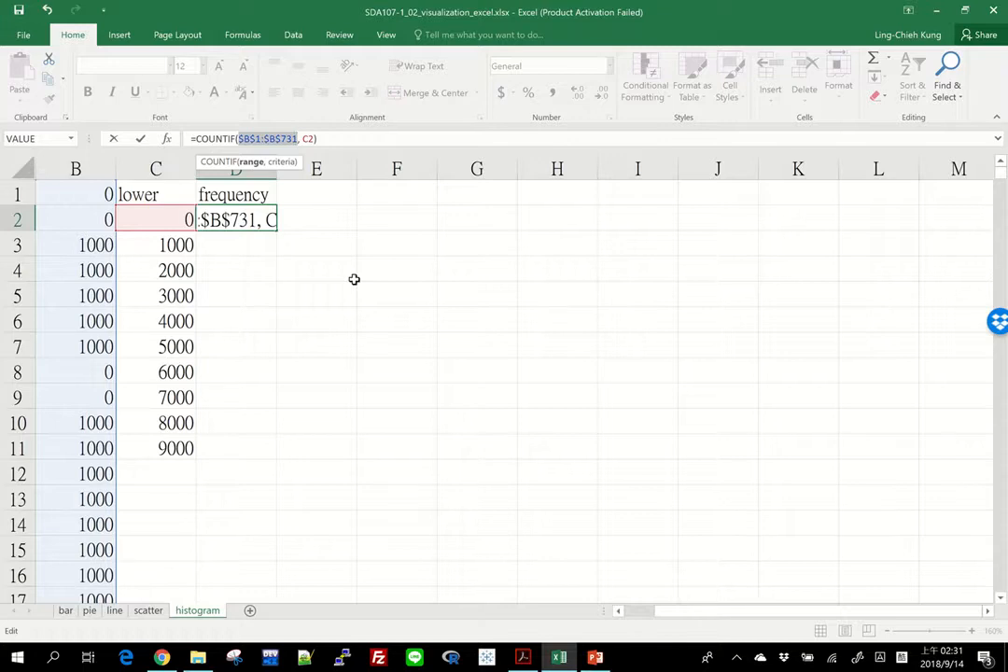
key("Return")
Fill the D2 counting formula down column D and clear the surplus results from D12 downward, keeping D2:D11.
left_click(238, 213)
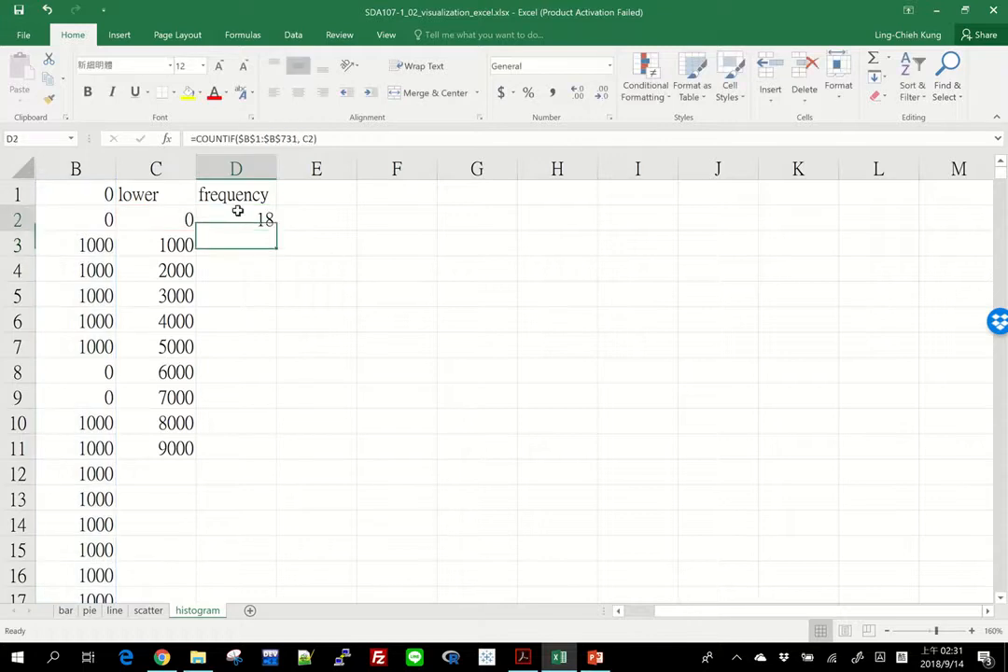
double_click(277, 232)
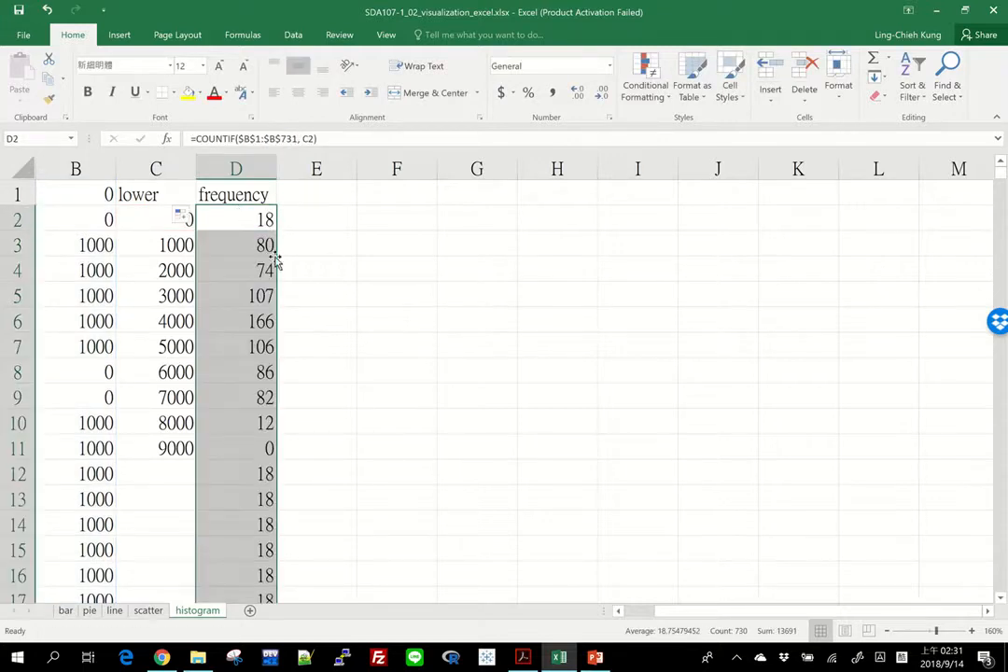
left_click(242, 472)
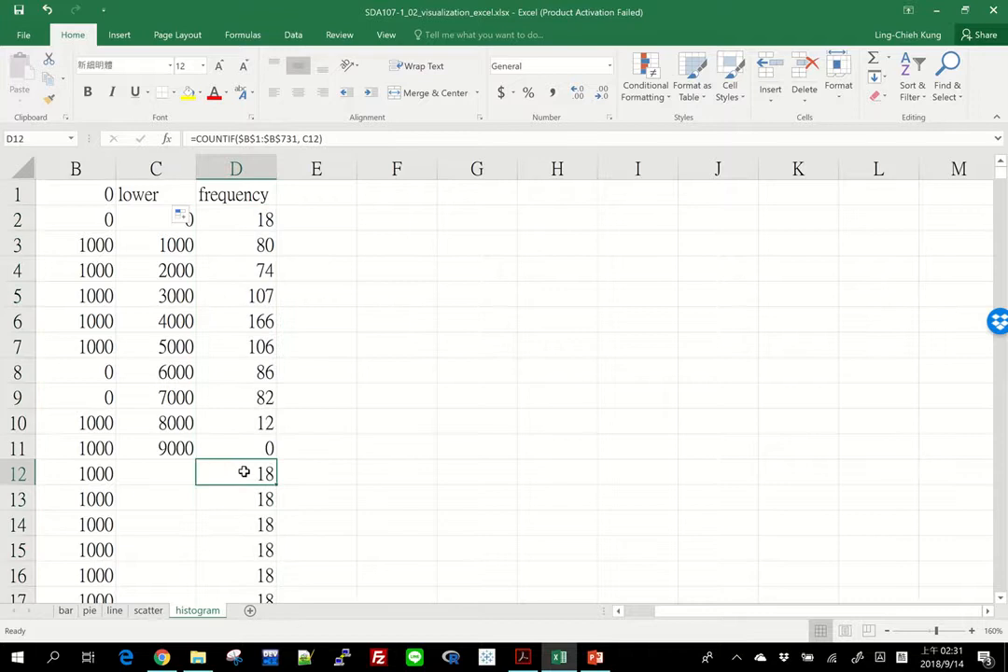
key("ctrl+shift+Down")
key("Delete")
key("ctrl+BackSpace")
scroll(243, 470, "up", 1)
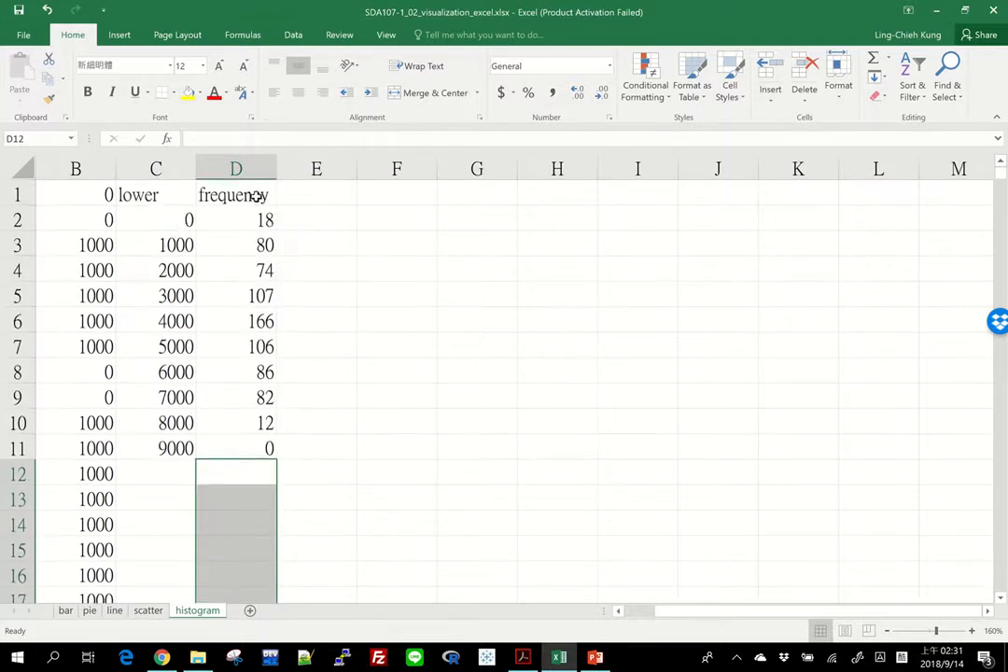
Compare the lower bounds and COUNTIF frequencies in C2:D11 with the rounded values in column B and the originals in column A.
left_click_drag(232, 219, 172, 449)
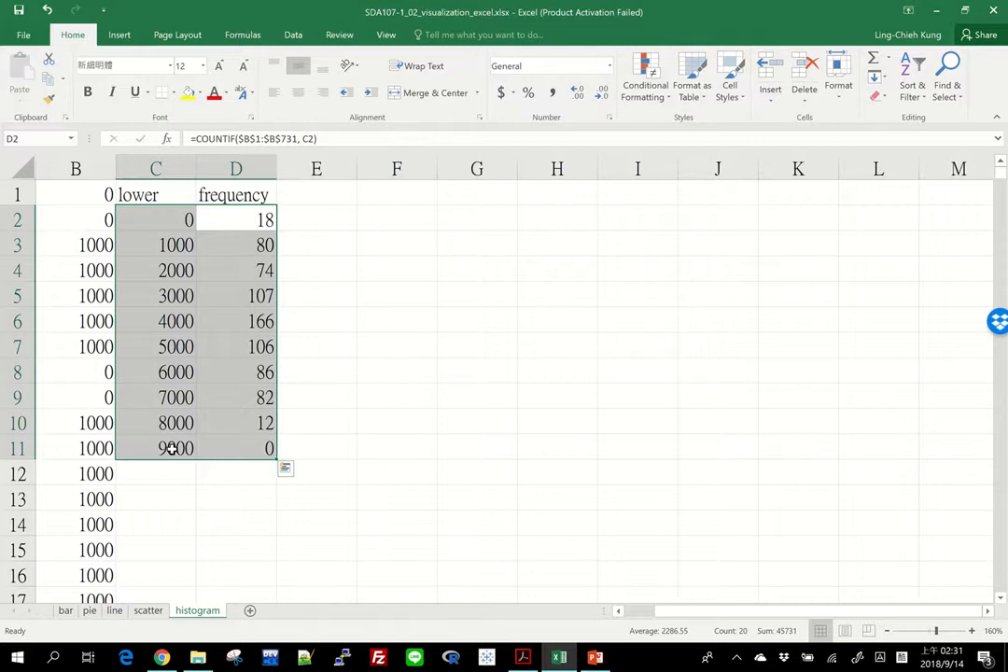
left_click(233, 245)
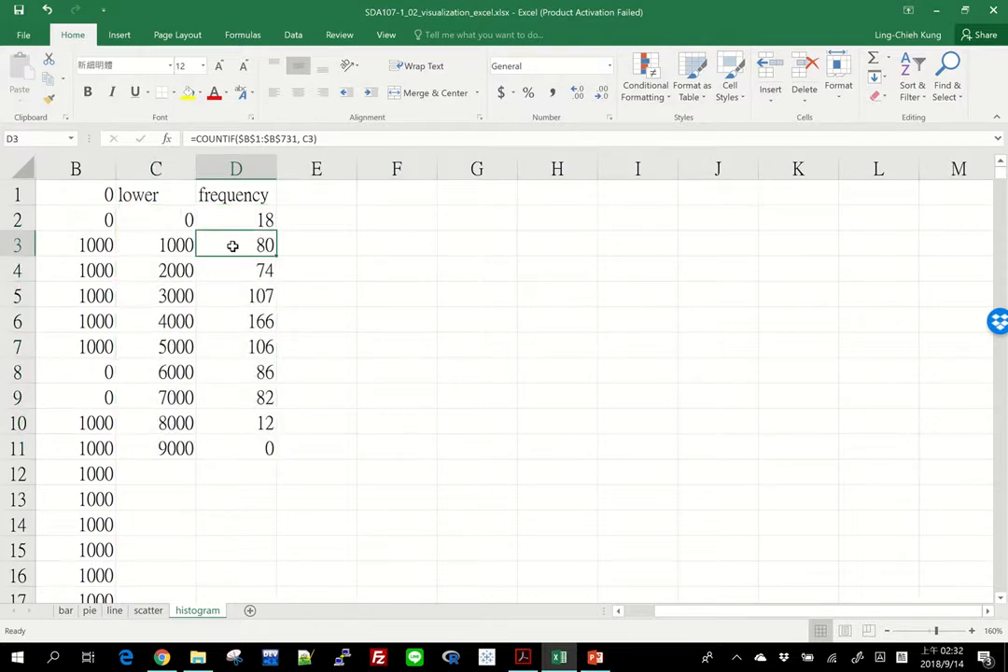
scroll(232, 246, "left", 1)
left_click(160, 166)
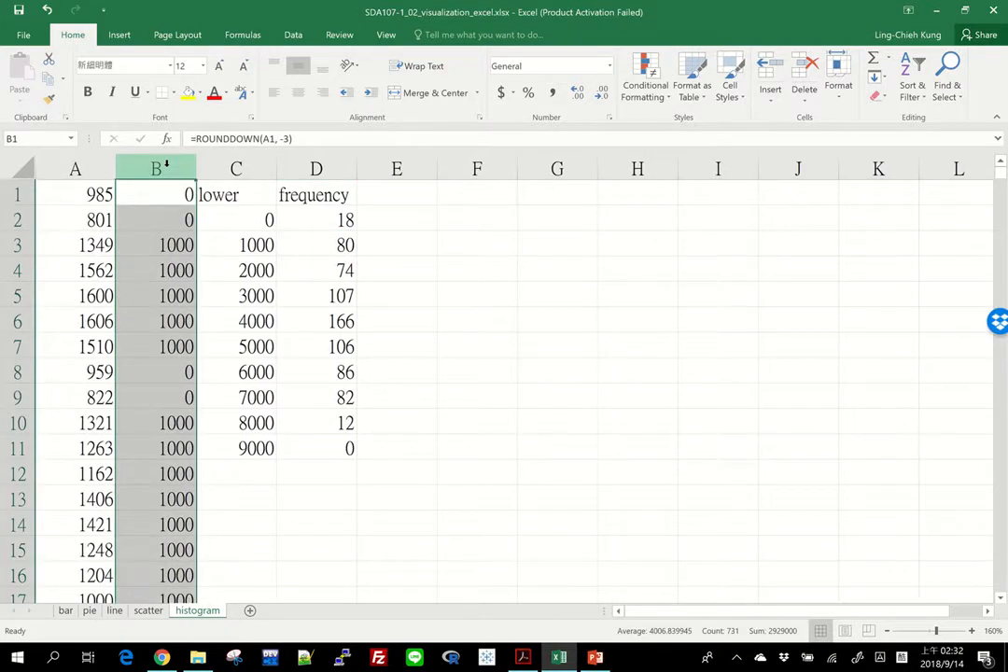
left_click(77, 168)
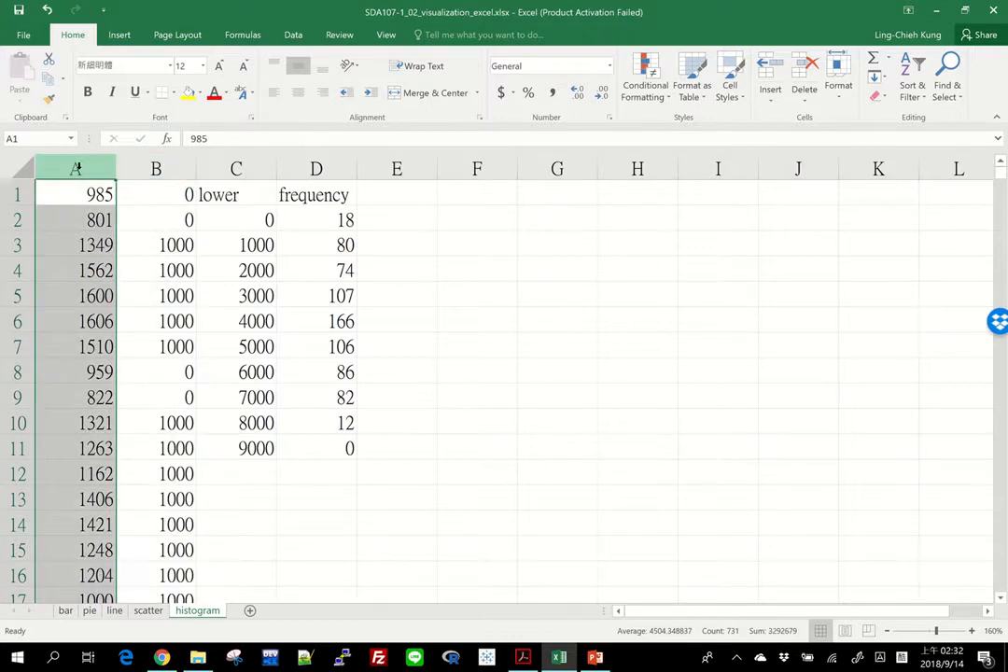
Insert a 2-D clustered column chart from the frequency header and counts in D1:D11.
left_click_drag(225, 196, 331, 175)
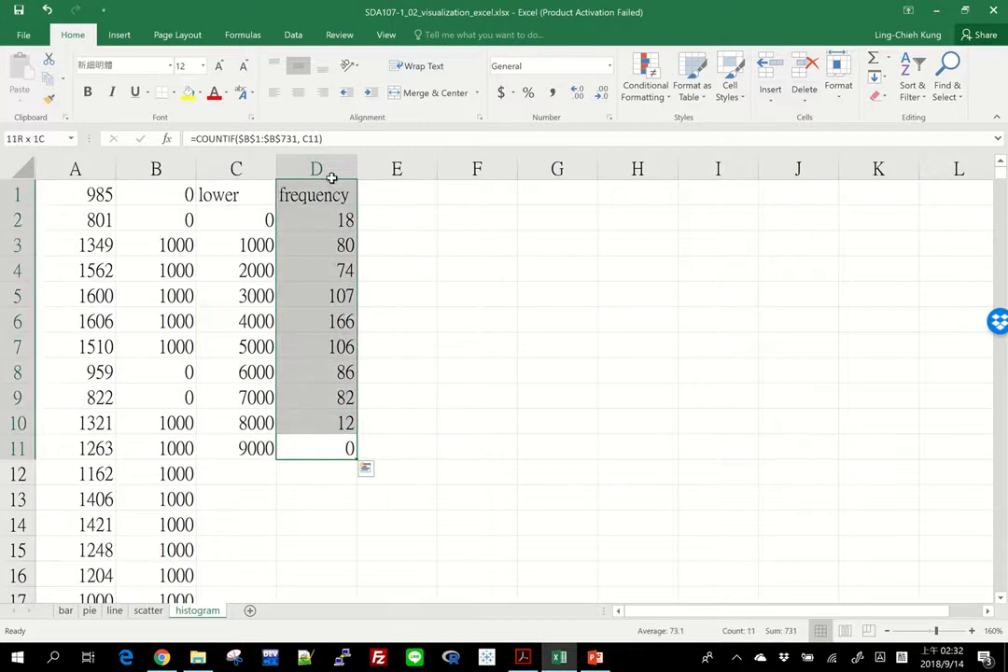
left_click(114, 34)
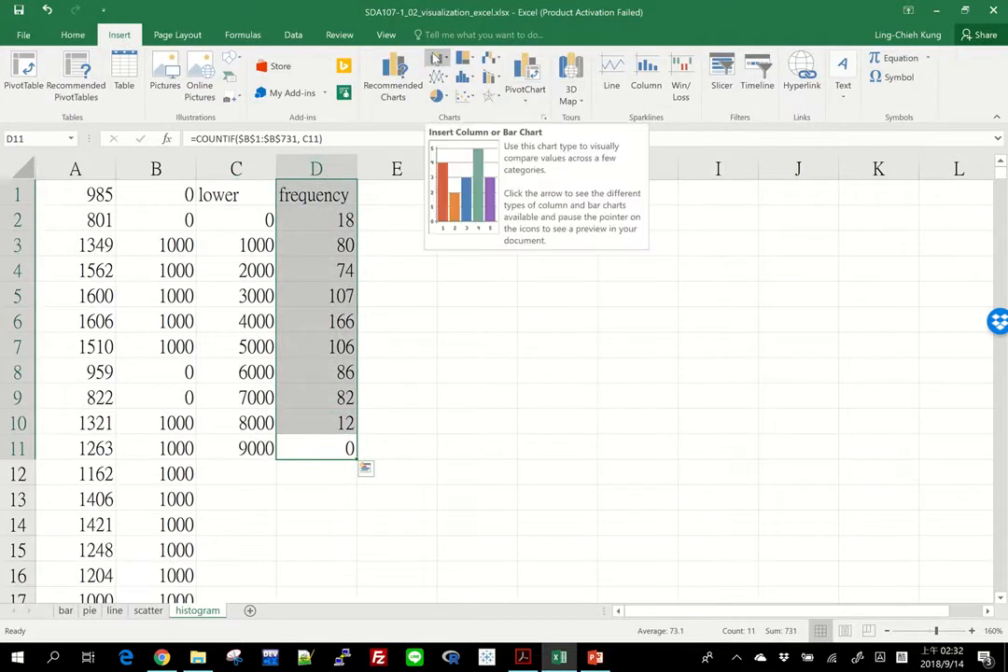
left_click(435, 58)
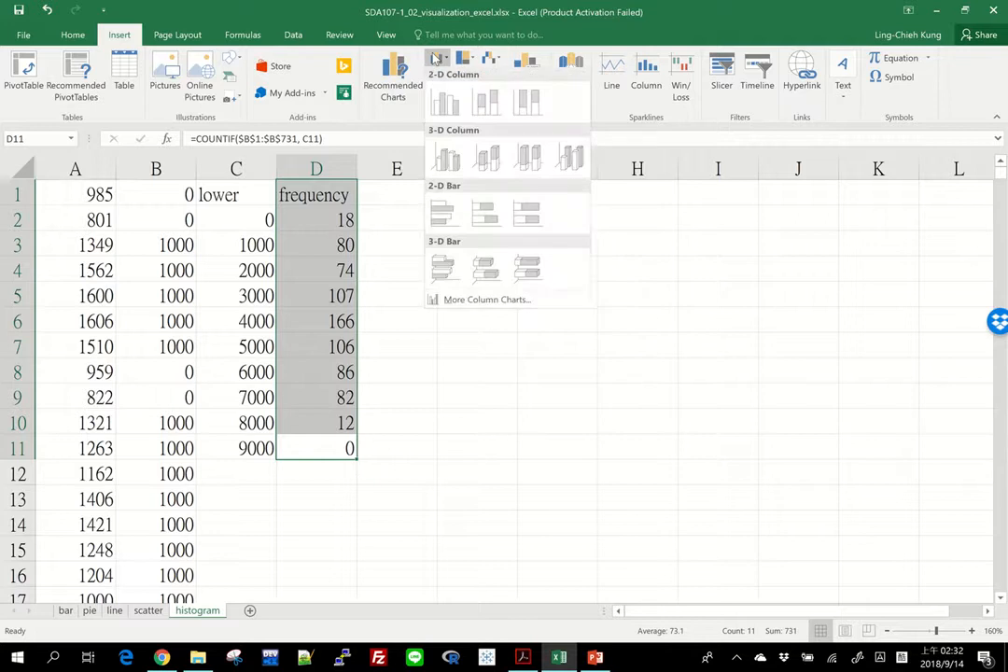
left_click(444, 109)
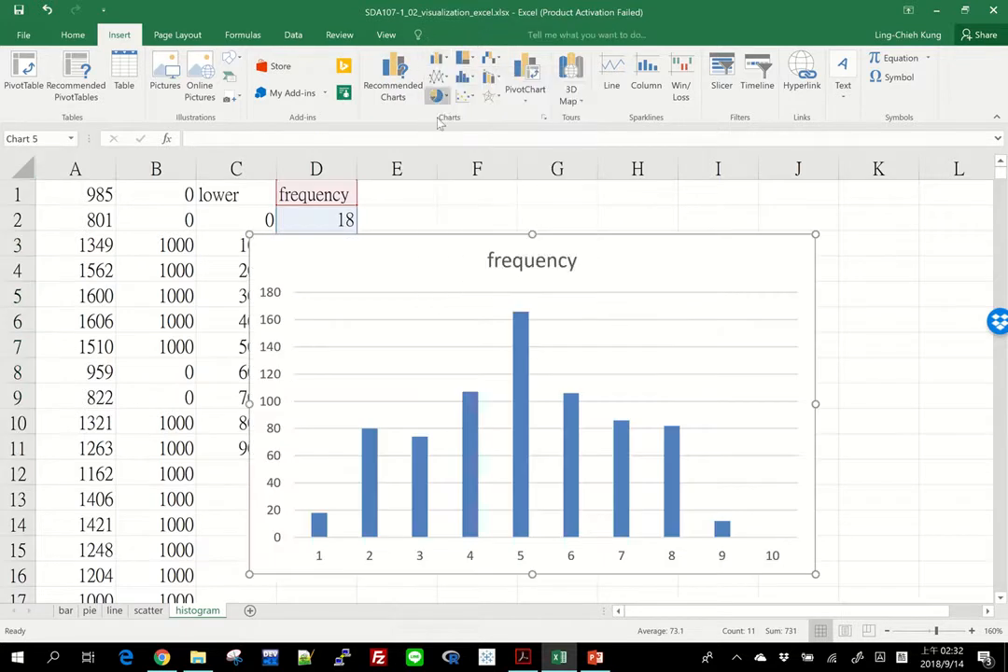
left_click_drag(358, 224, 299, 263)
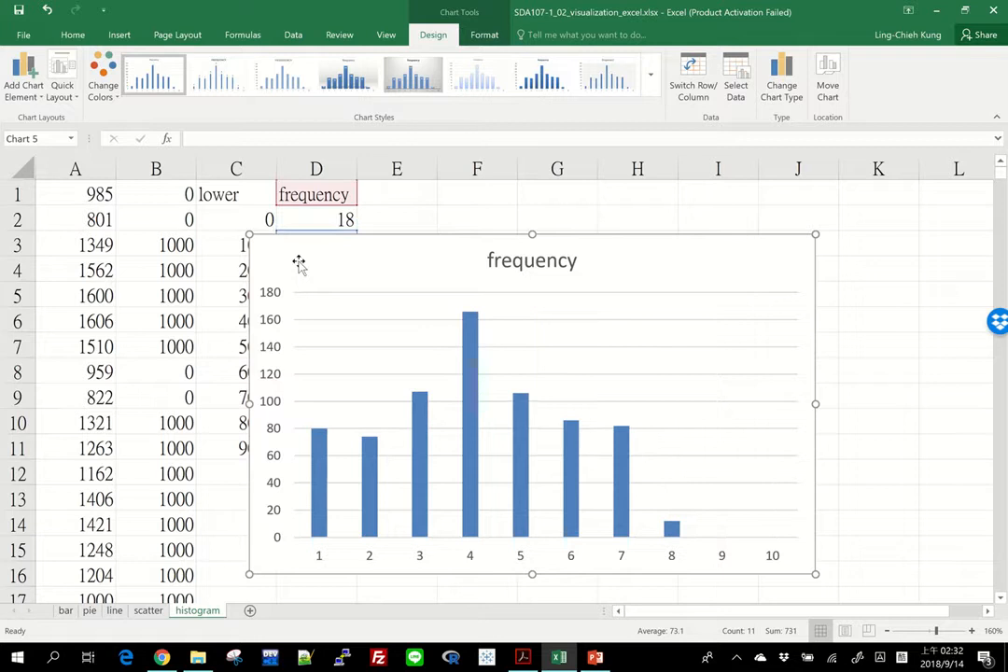
key("ctrl+z")
left_click_drag(357, 224, 320, 215)
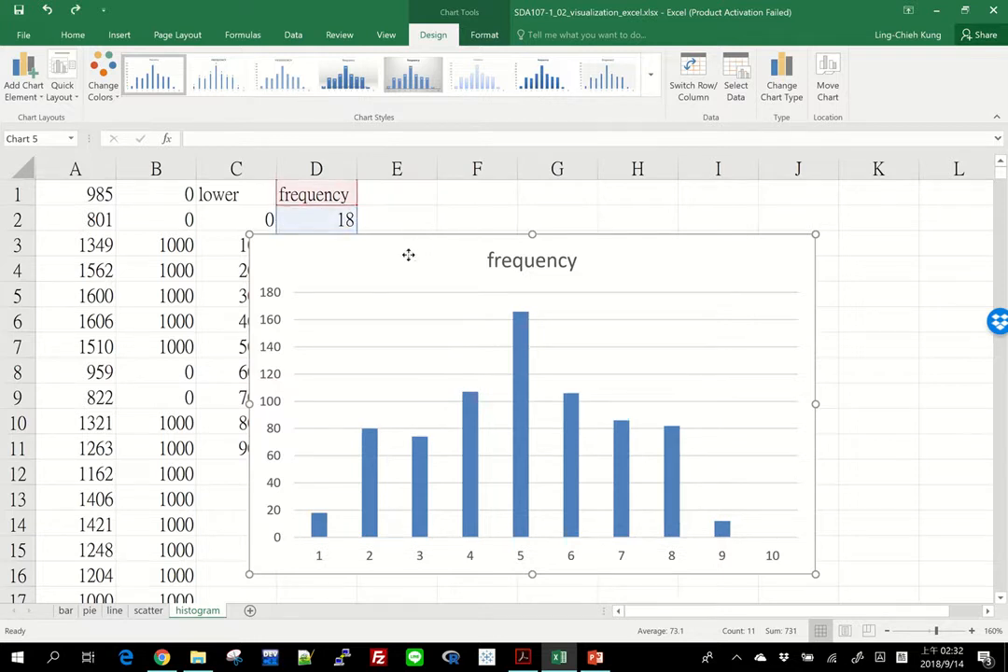
Move the frequency chart beside column D so it clears the table, and set its series gap width to 0%.
left_click_drag(408, 254, 526, 211)
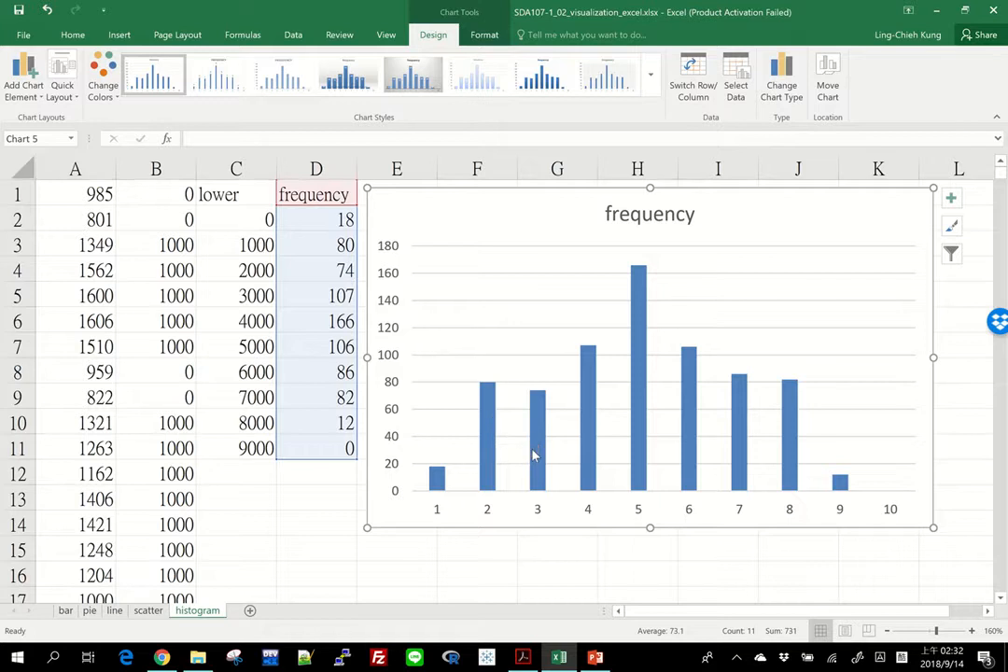
left_click(539, 425)
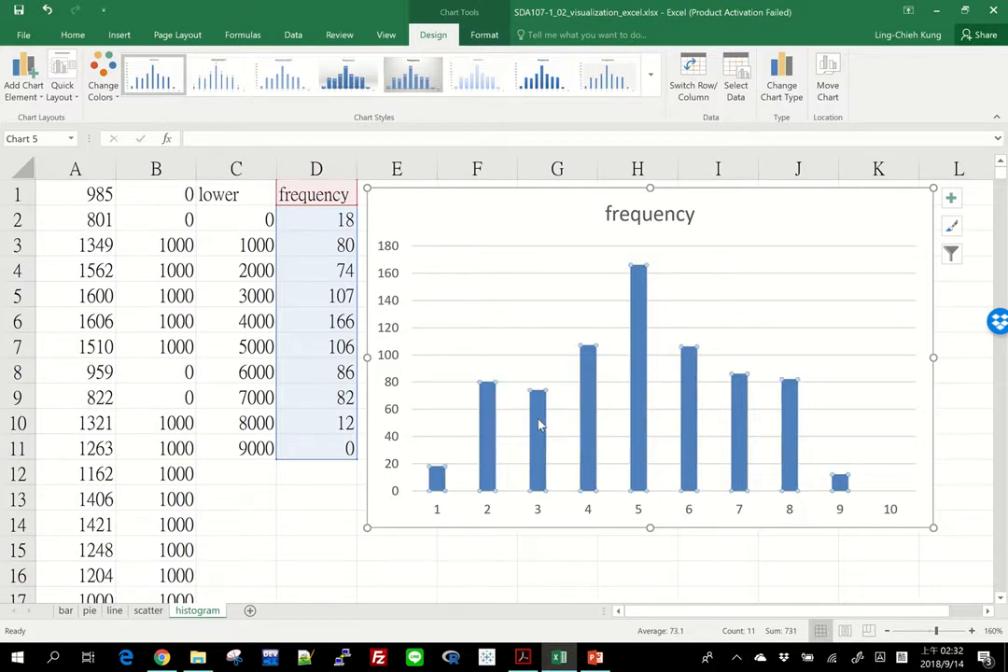
right_click(539, 425)
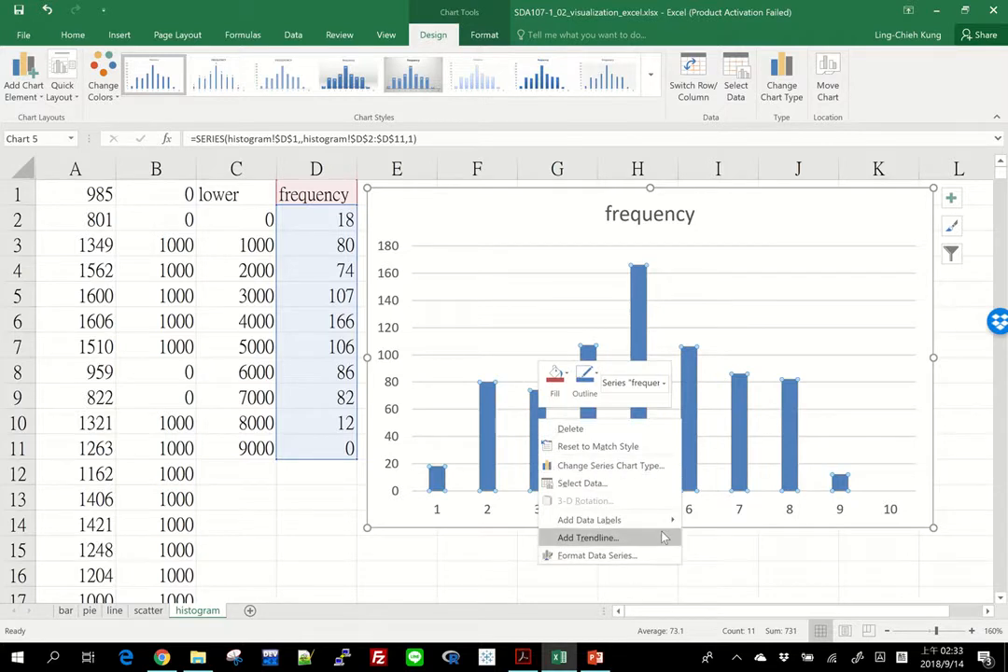
left_click(637, 559)
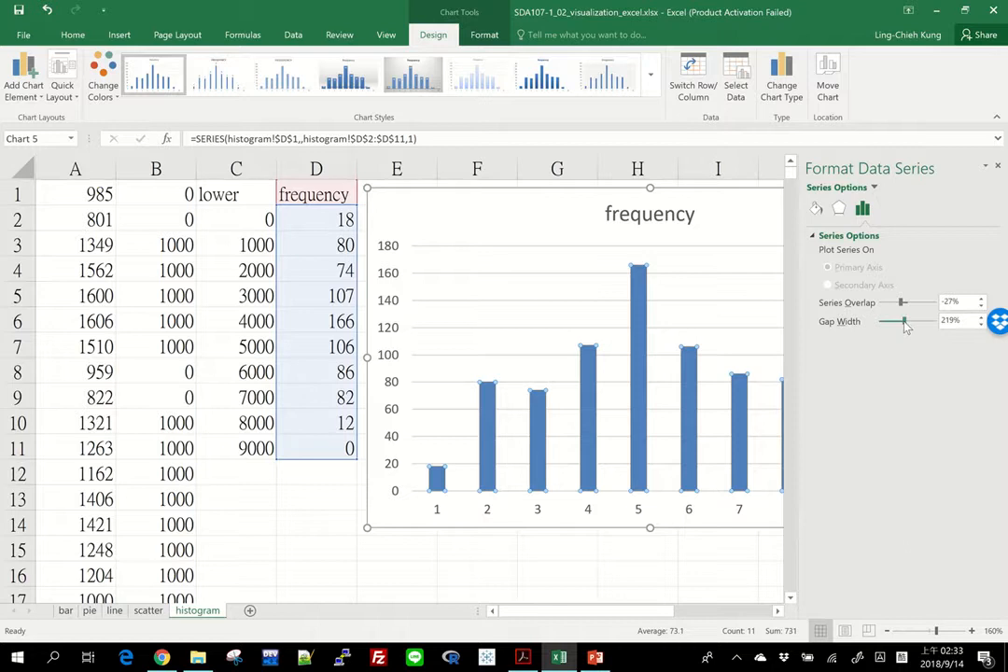
left_click_drag(904, 324, 872, 327)
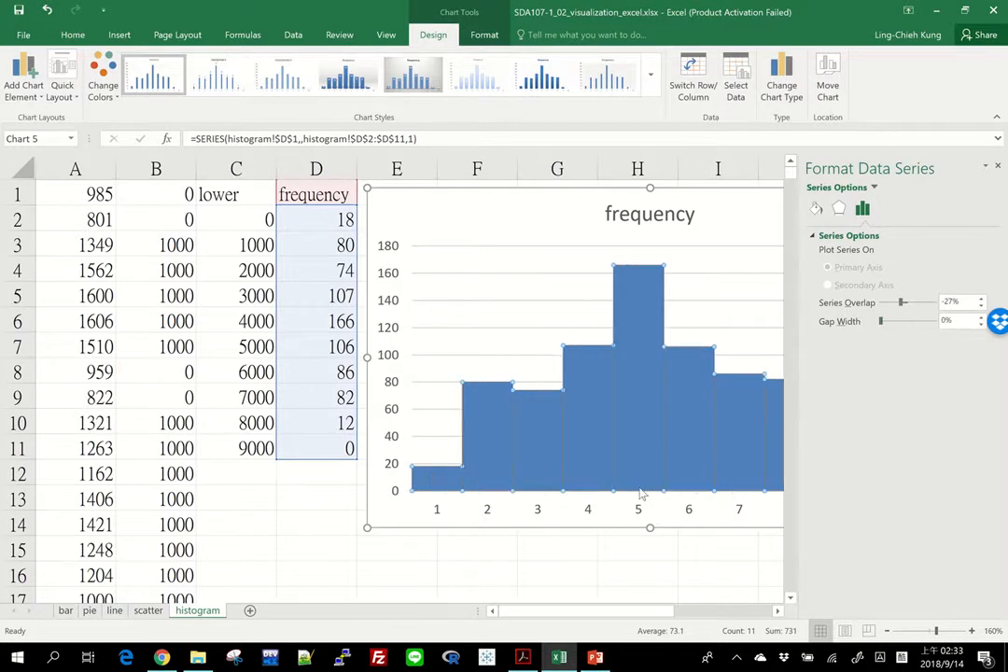
left_click(550, 546)
Give the frequency bars a solid black border so that adjacent bins are separated by lines.
scroll(611, 287, "right", 2)
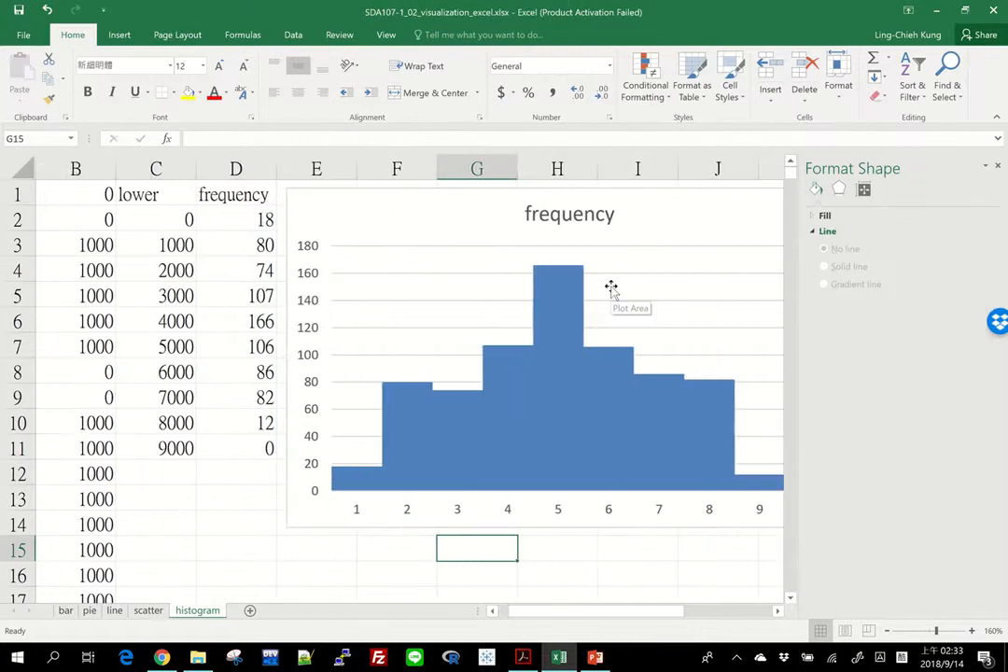
scroll(612, 286, "right", 3)
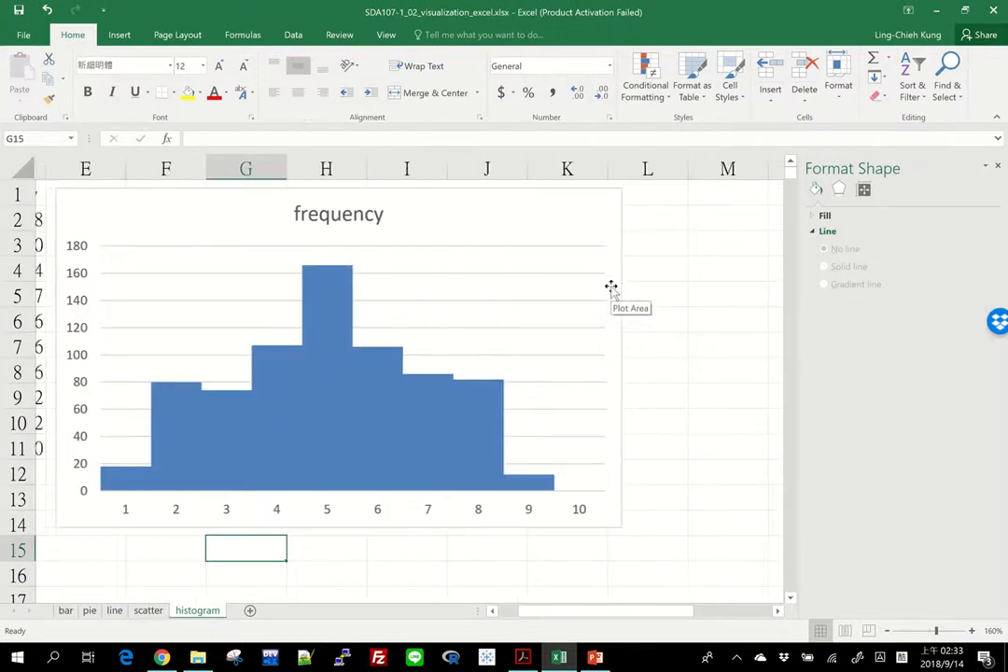
left_click(378, 362)
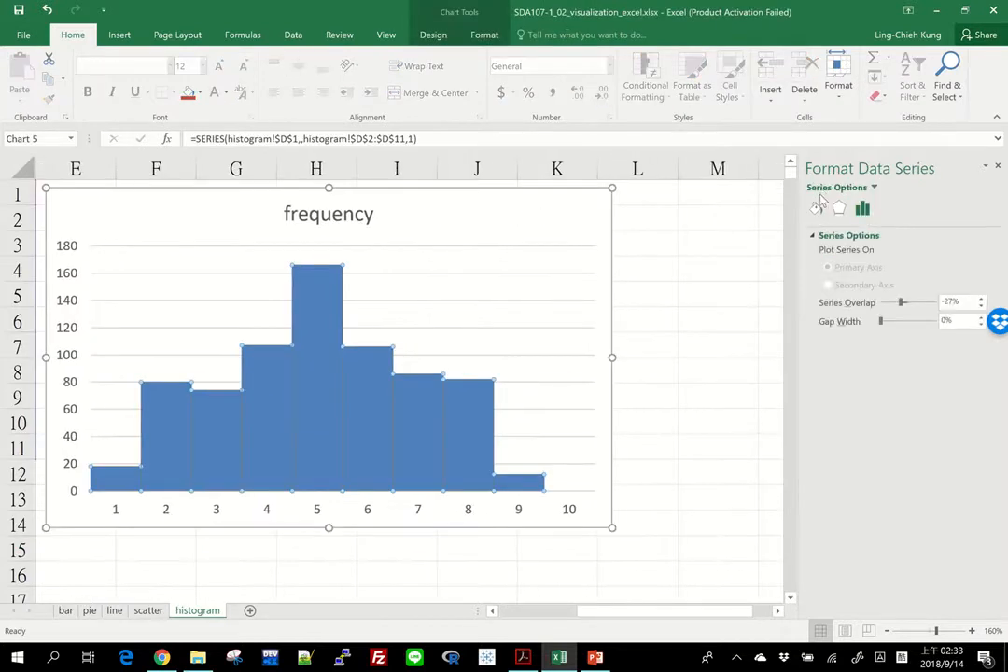
left_click(817, 209)
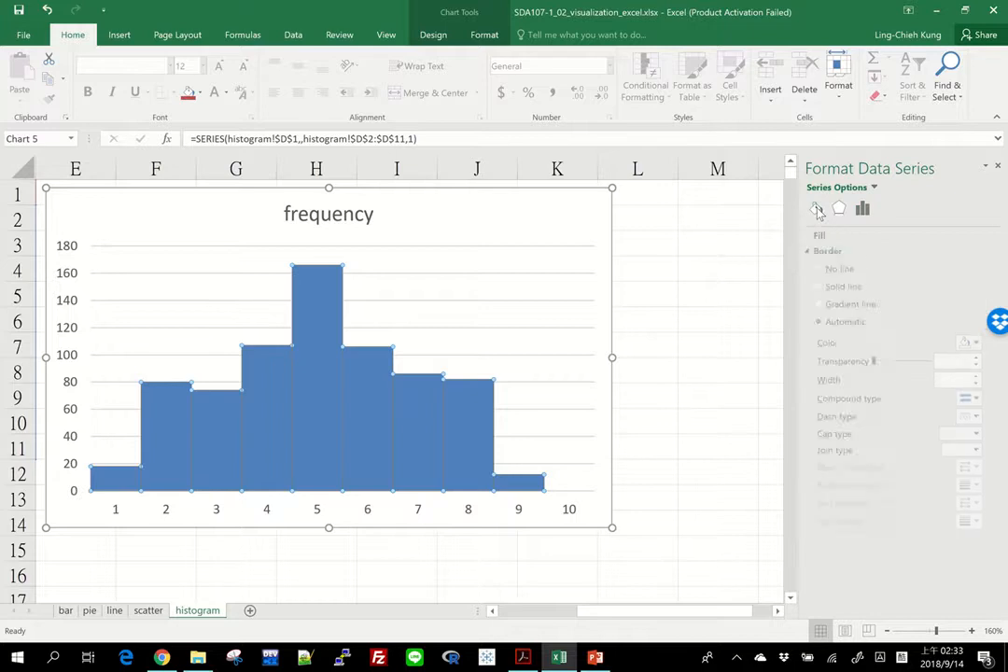
left_click(835, 252)
left_click(836, 252)
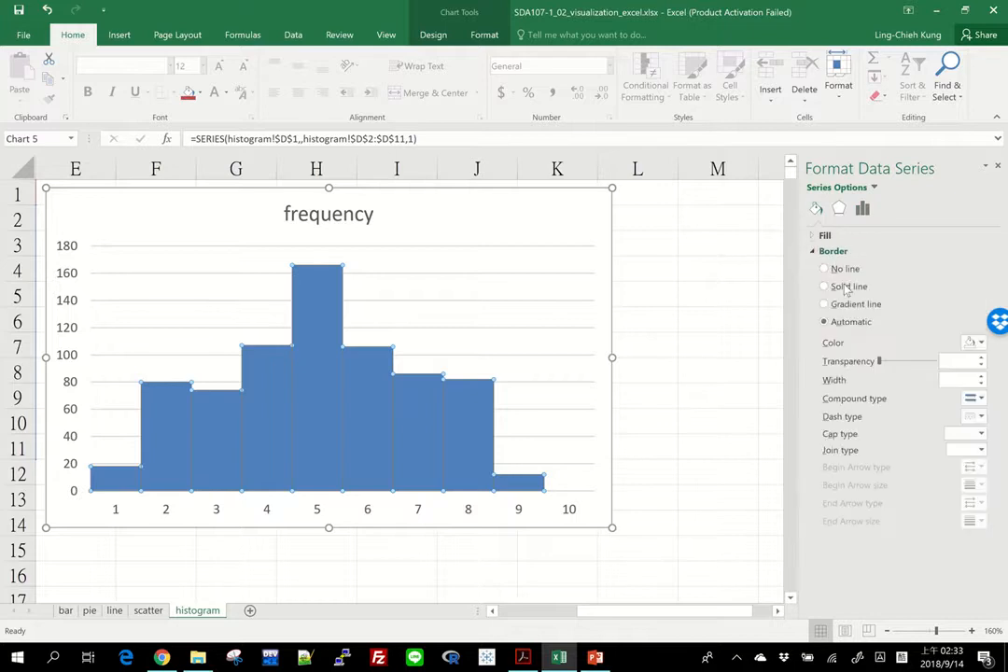
left_click(825, 287)
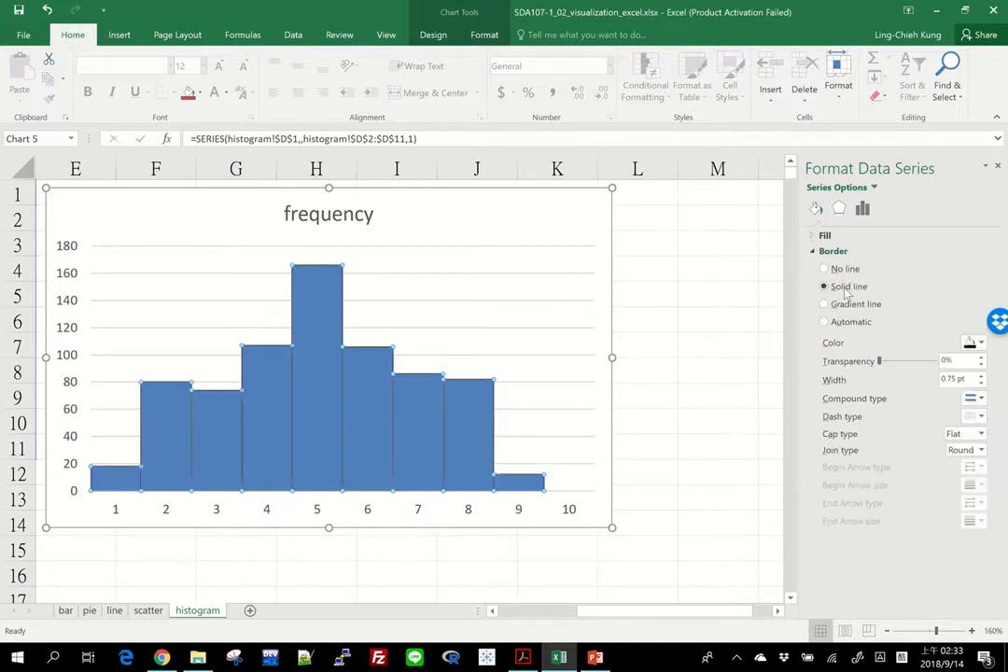
left_click(972, 344)
left_click(912, 371)
left_click(655, 359)
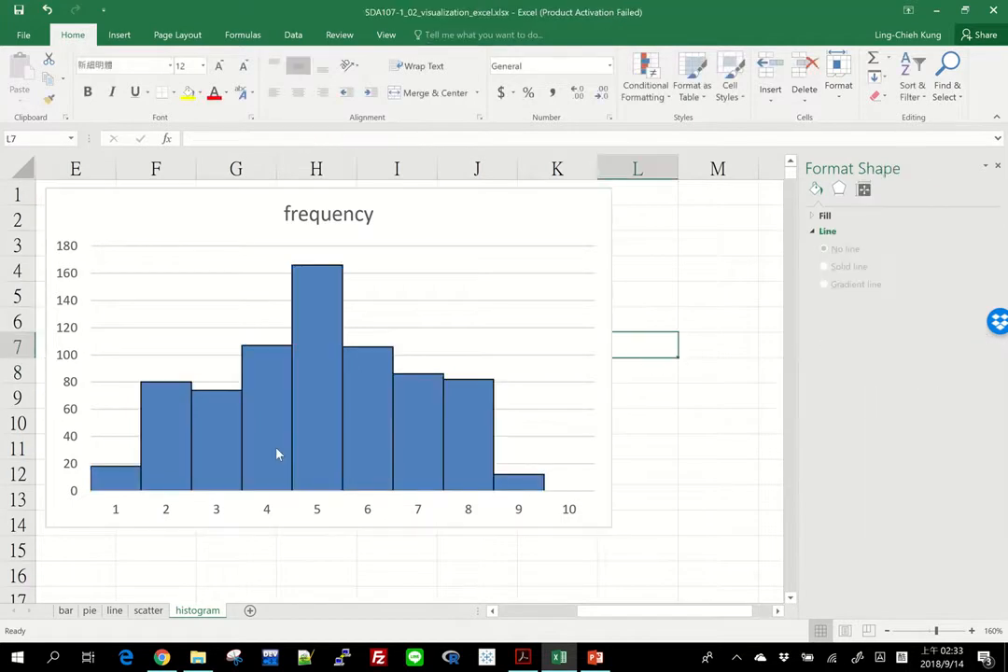
Set the chart's horizontal axis labels to the lower bounds in C2:C11.
scroll(276, 455, "left", 4)
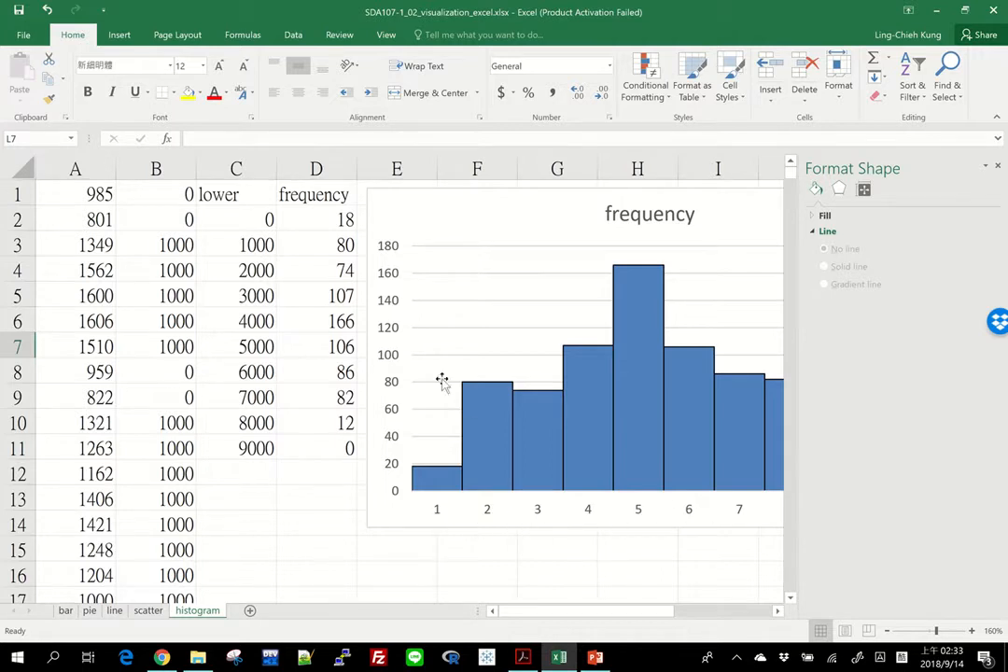
left_click(538, 512)
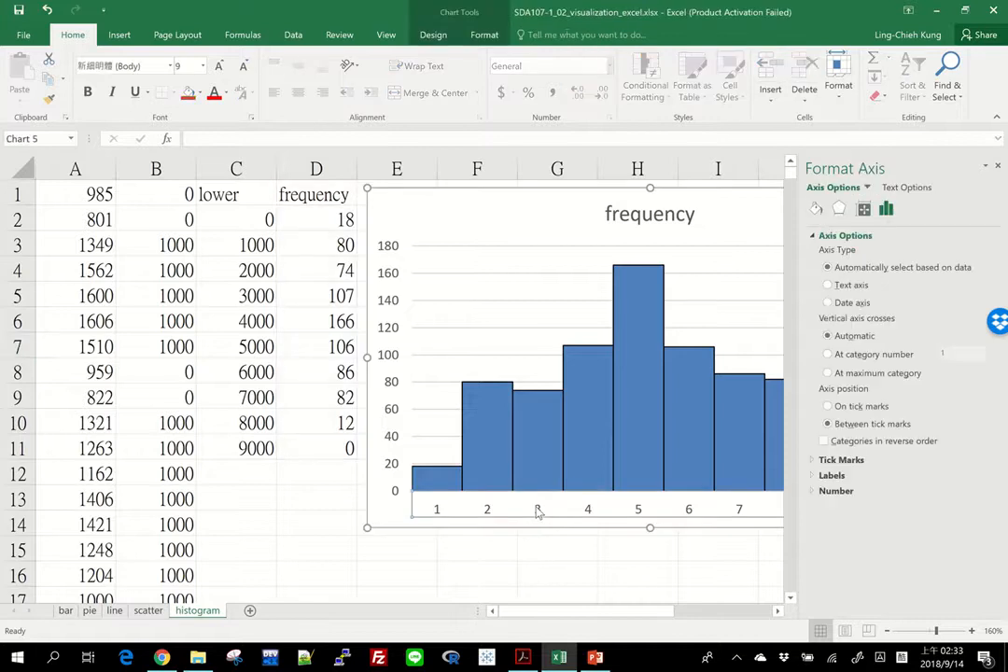
right_click(538, 511)
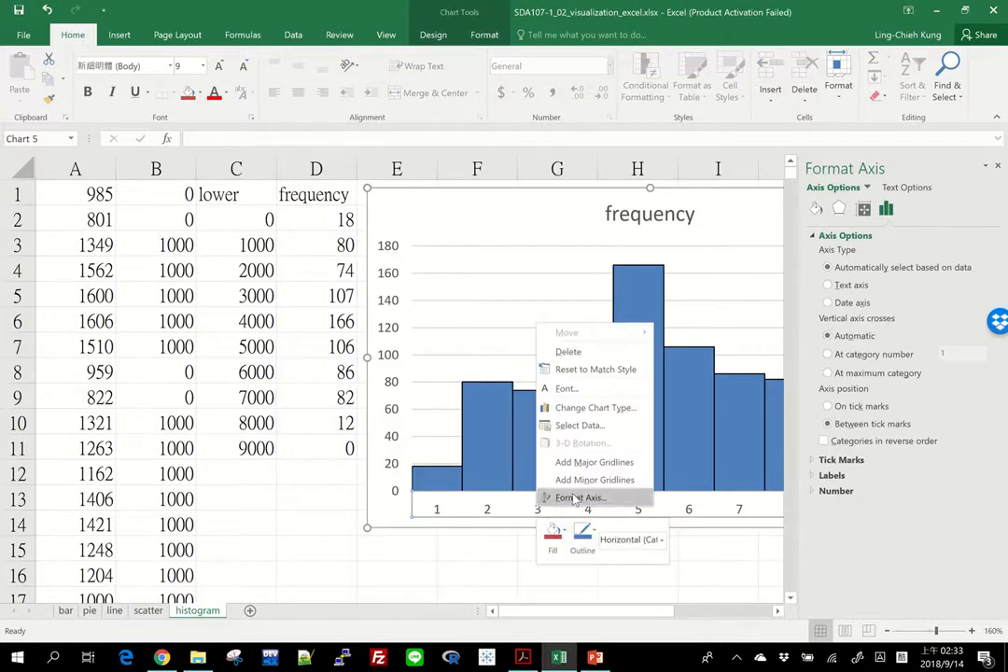
left_click(581, 426)
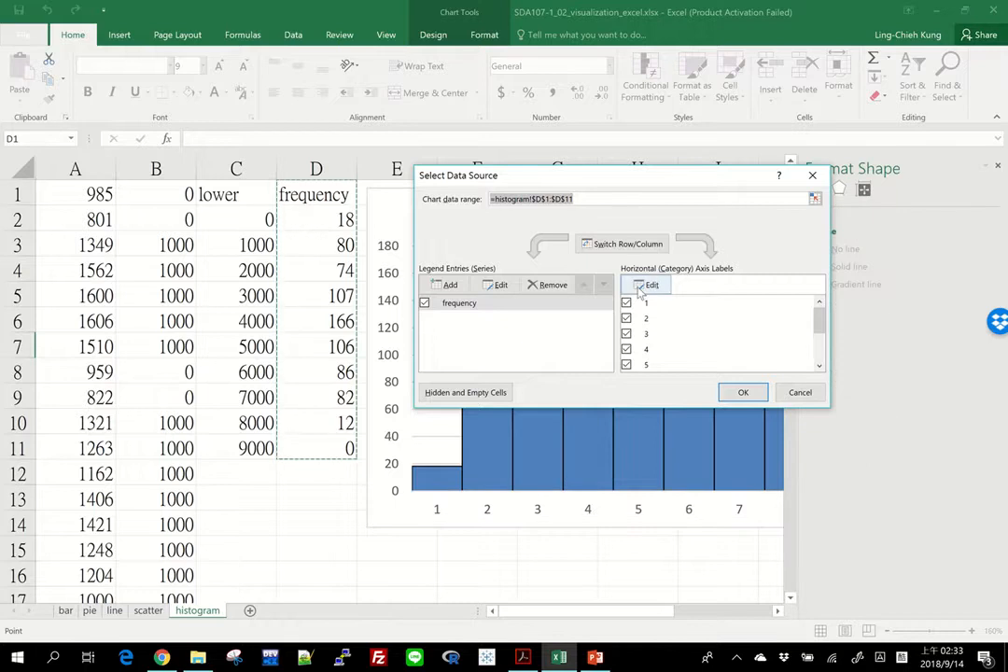
left_click(651, 291)
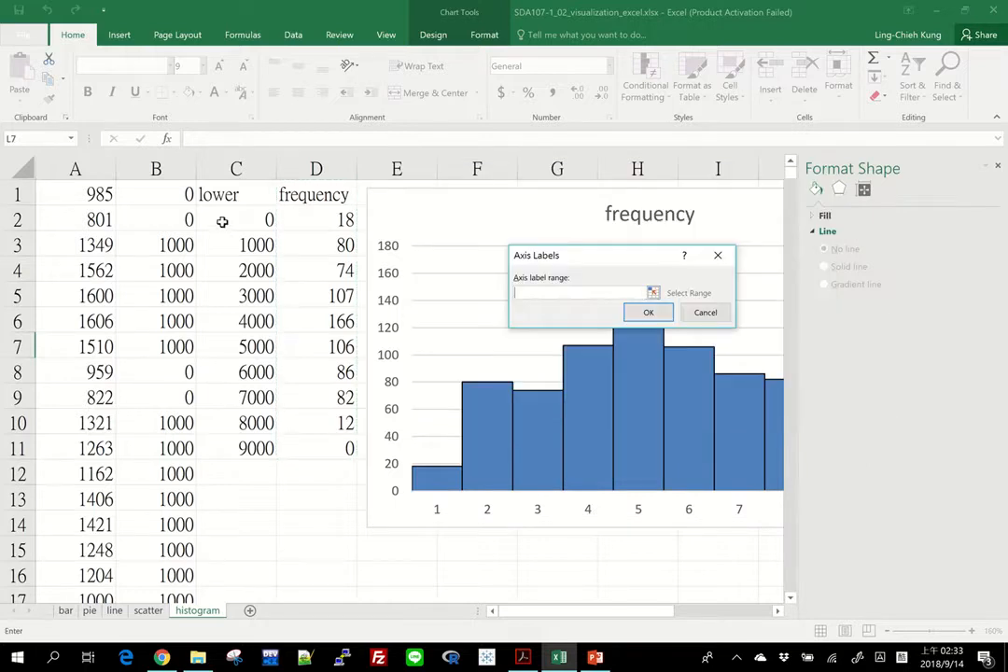
left_click_drag(220, 219, 217, 448)
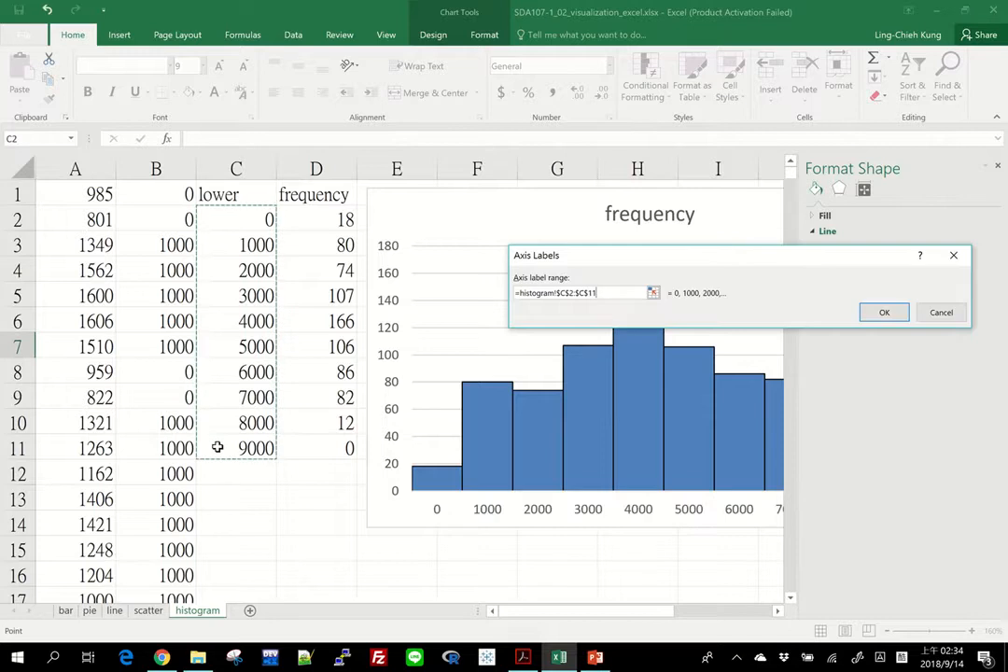
left_click(898, 313)
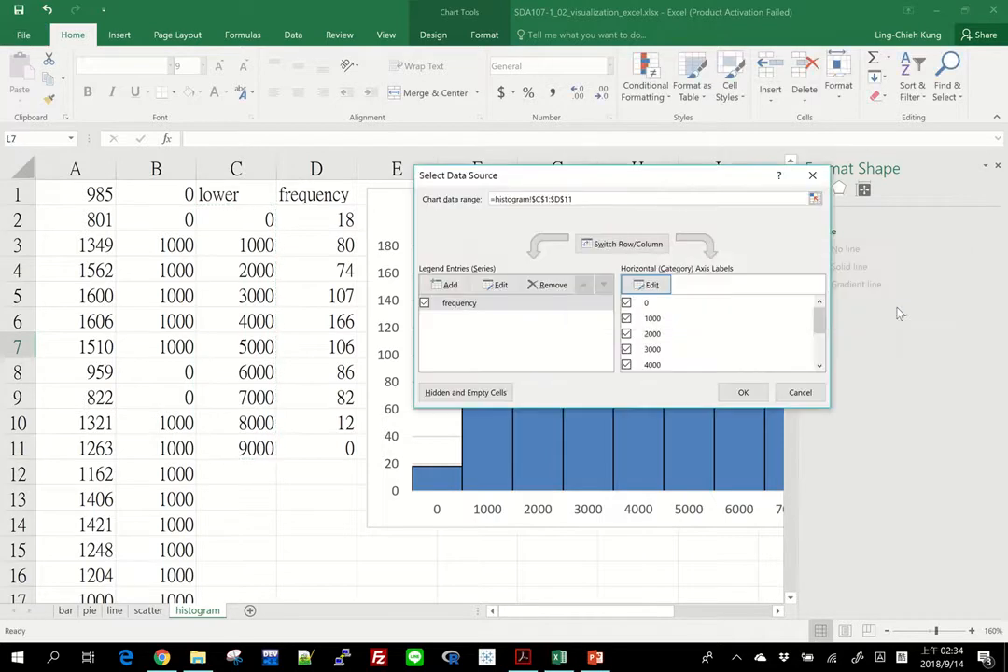
left_click(743, 392)
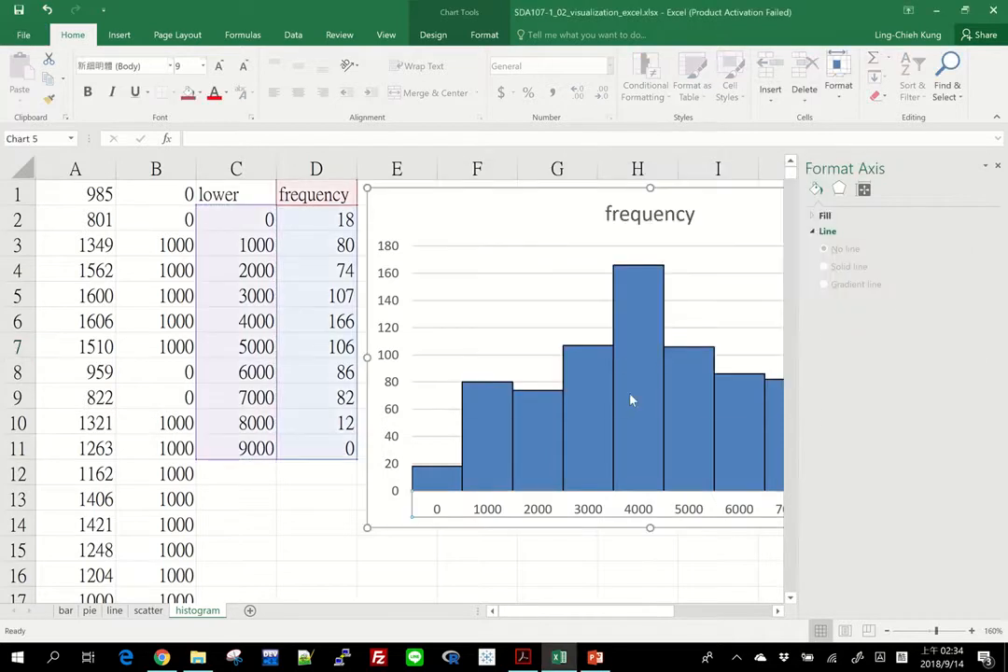
scroll(630, 401, "right", 2)
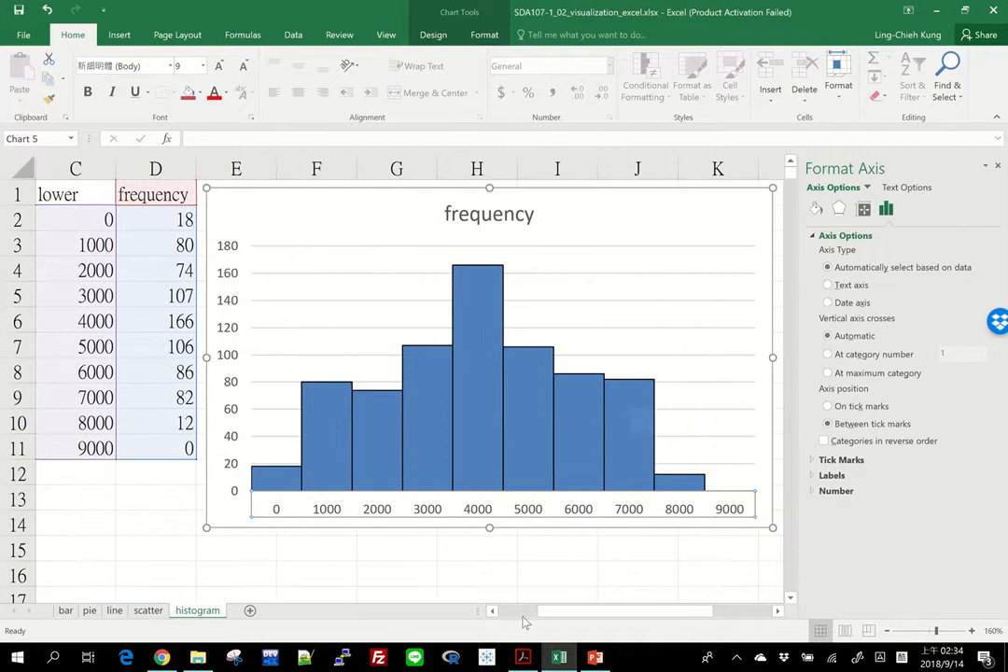
left_click(345, 599)
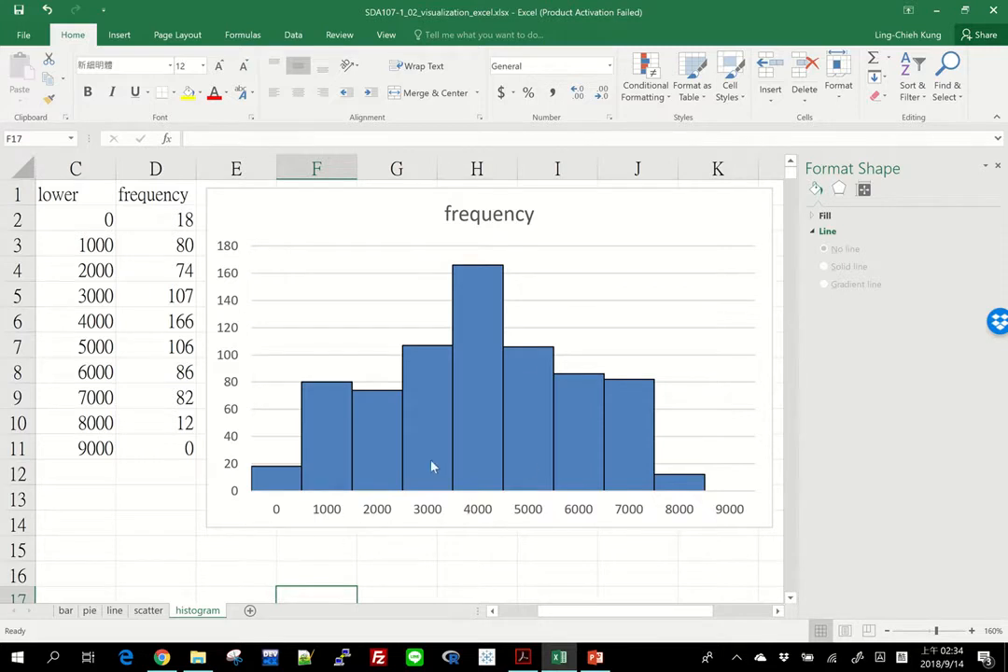
View the raw data, the frequency table and the whole histogram together on the sheet.
scroll(520, 358, "left", 2)
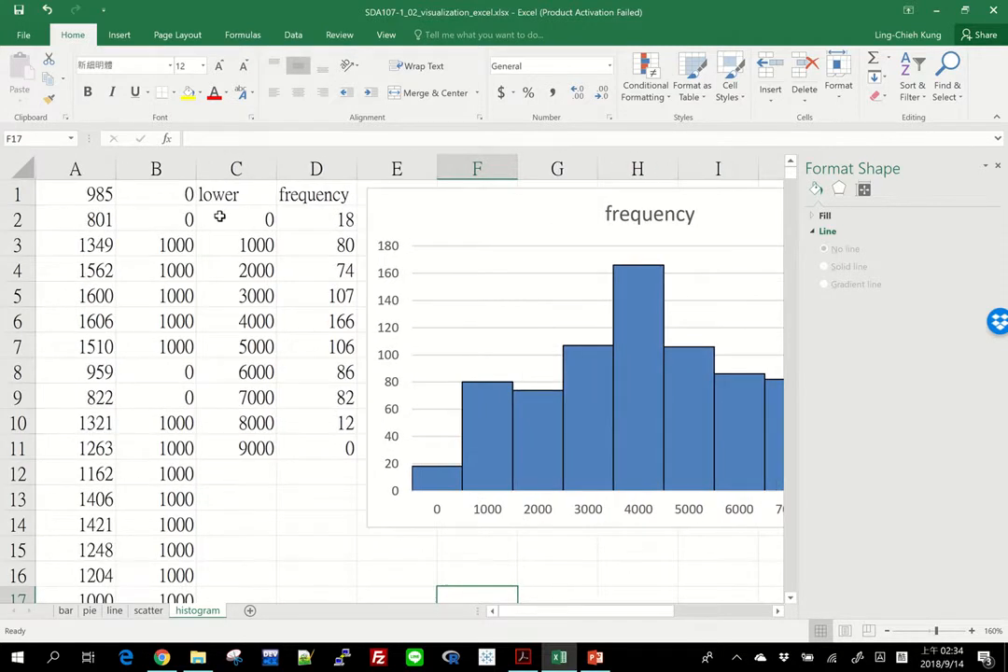
scroll(219, 217, "up", 4)
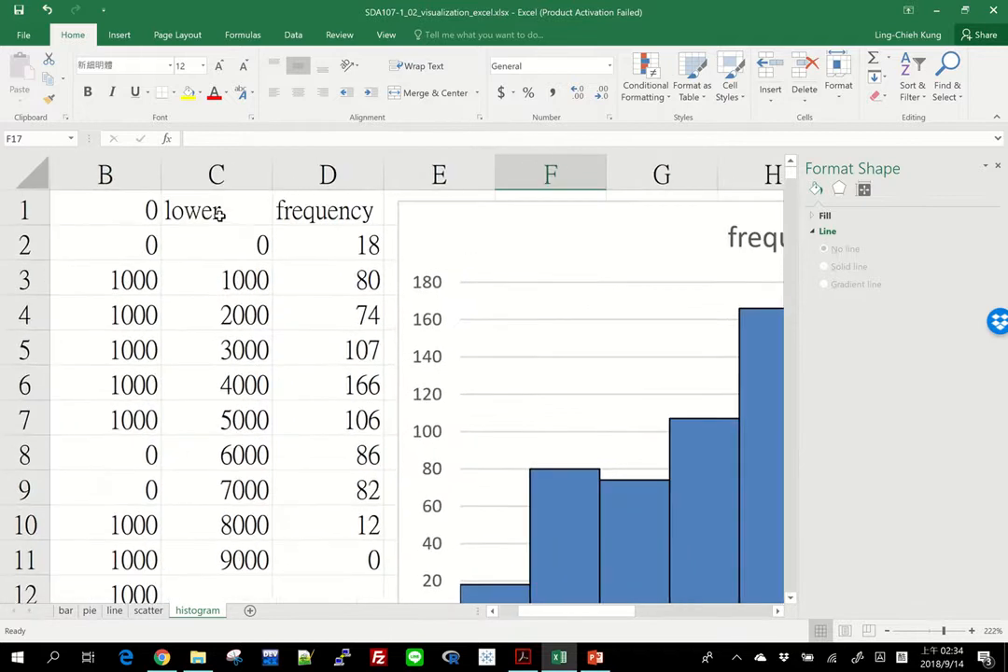
scroll(219, 213, "down", 7)
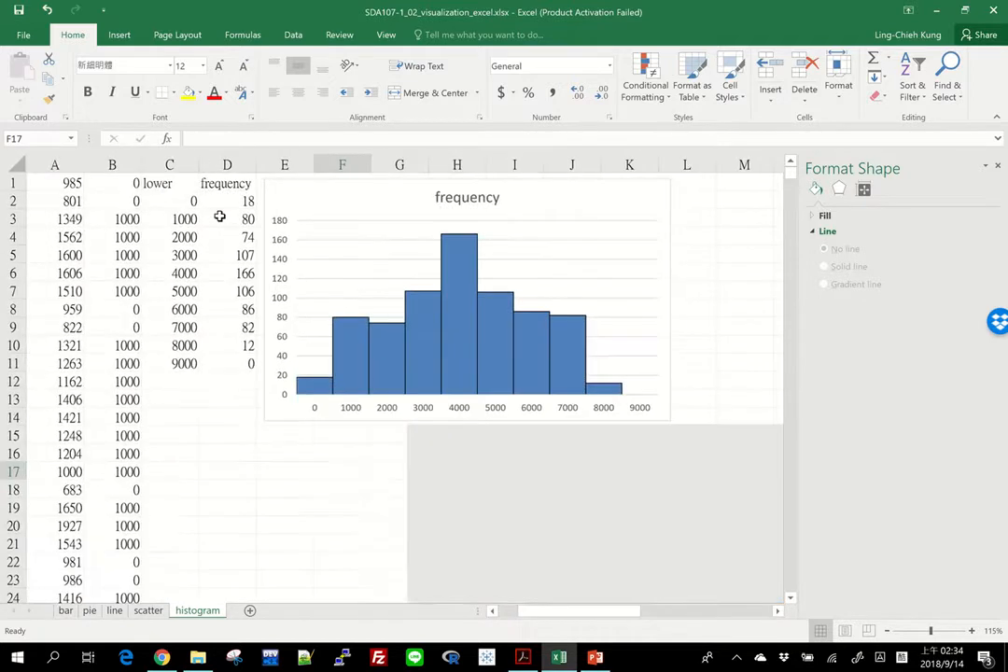
Move the frequency chart over to start at column G and enter the header "class" in E1.
left_click(347, 199)
left_click_drag(347, 200, 457, 197)
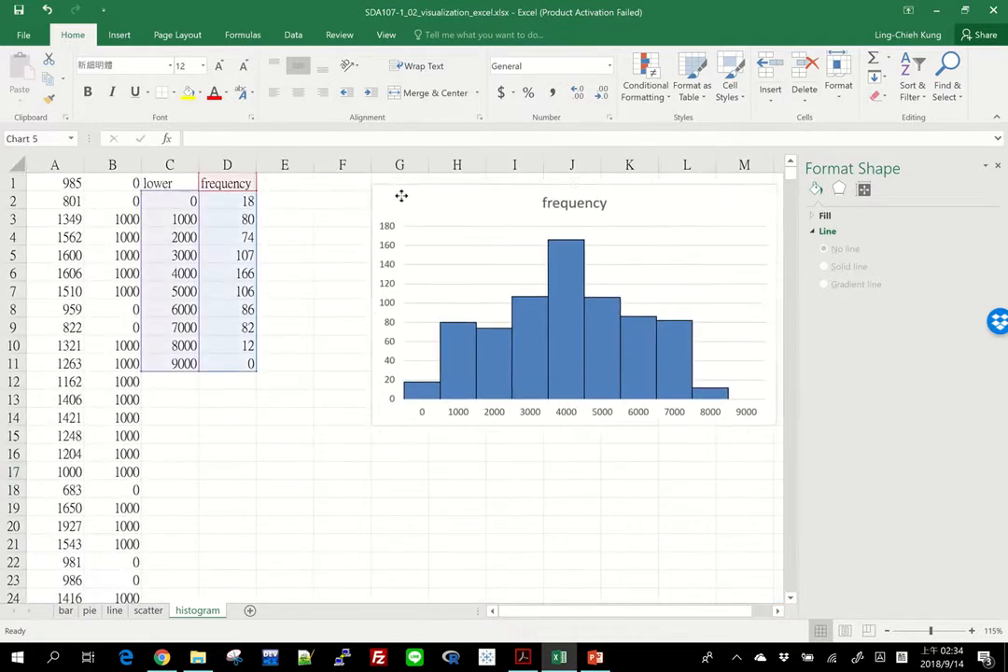
left_click(290, 180)
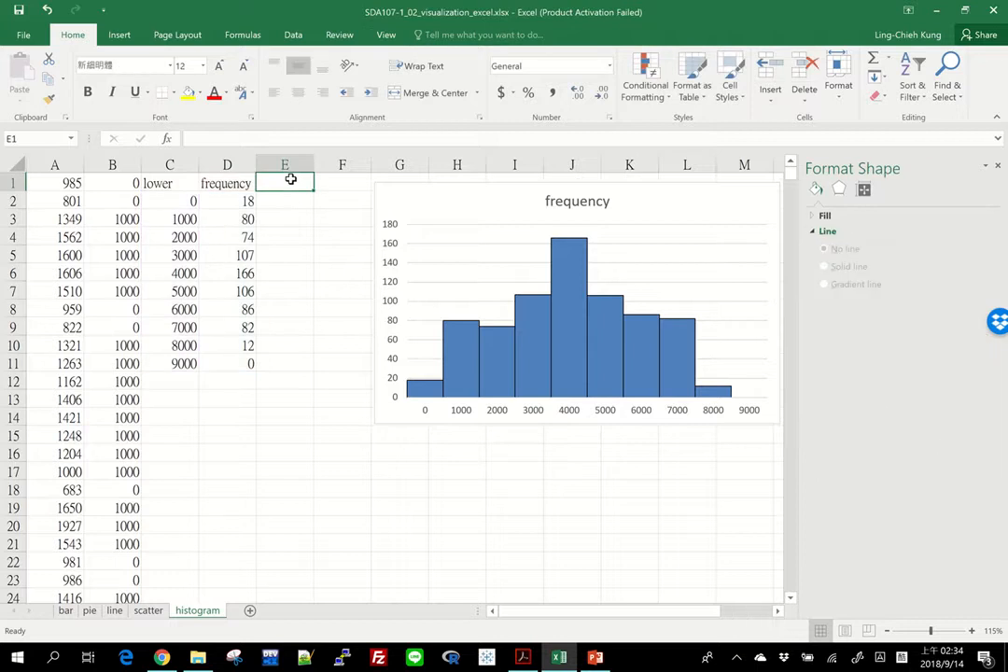
type("class")
key("Return")
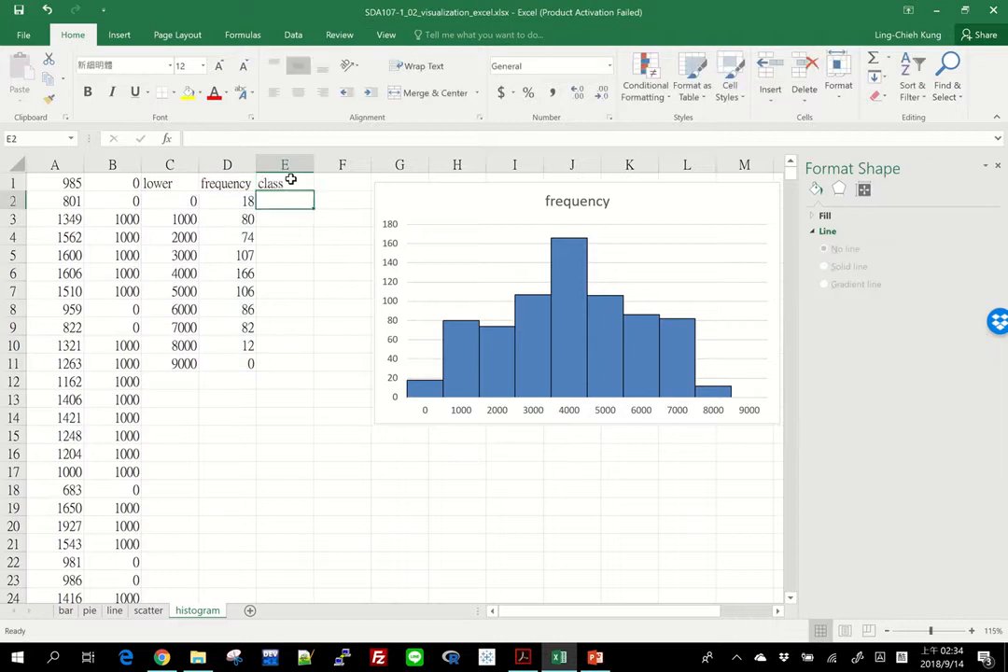
Enter the class intervals [0, 1000), [1000, 2000) and [2000, 3000) in cells E2 to E4.
type("[0, 1000)")
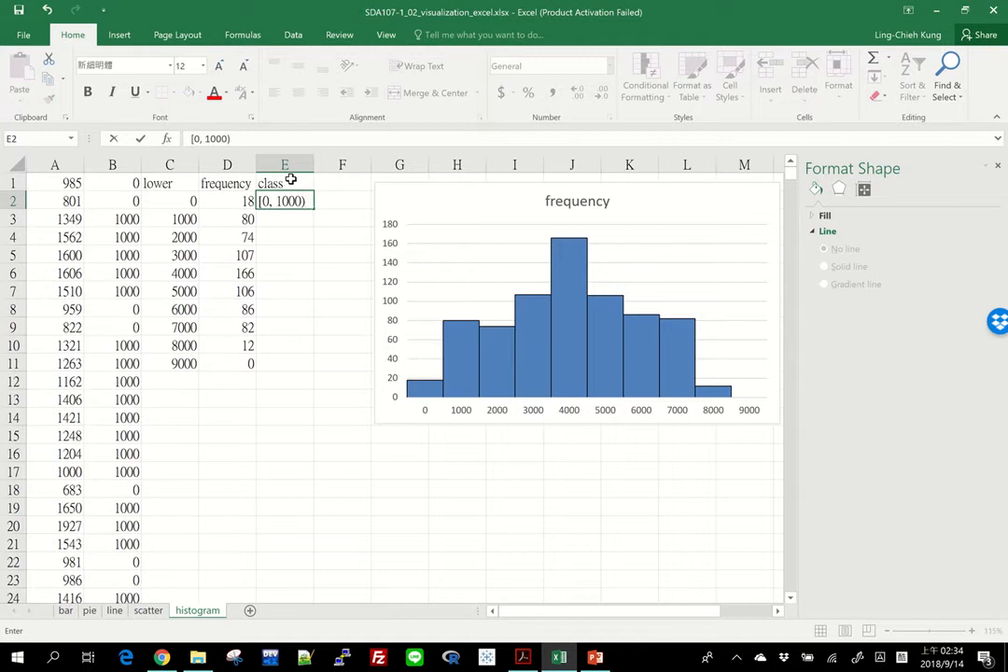
key("Return")
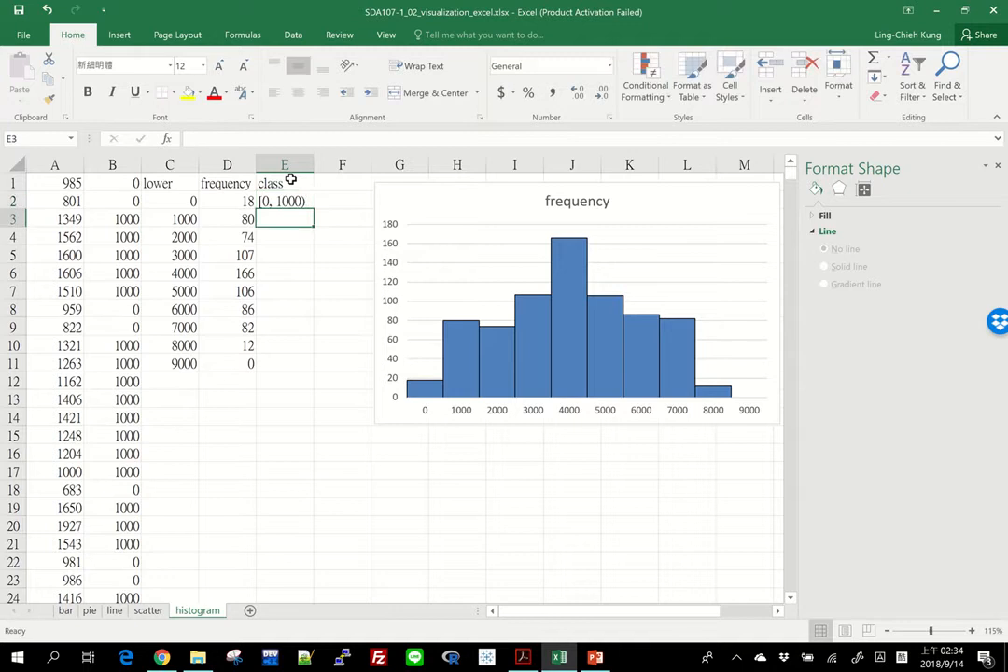
type("[1000")
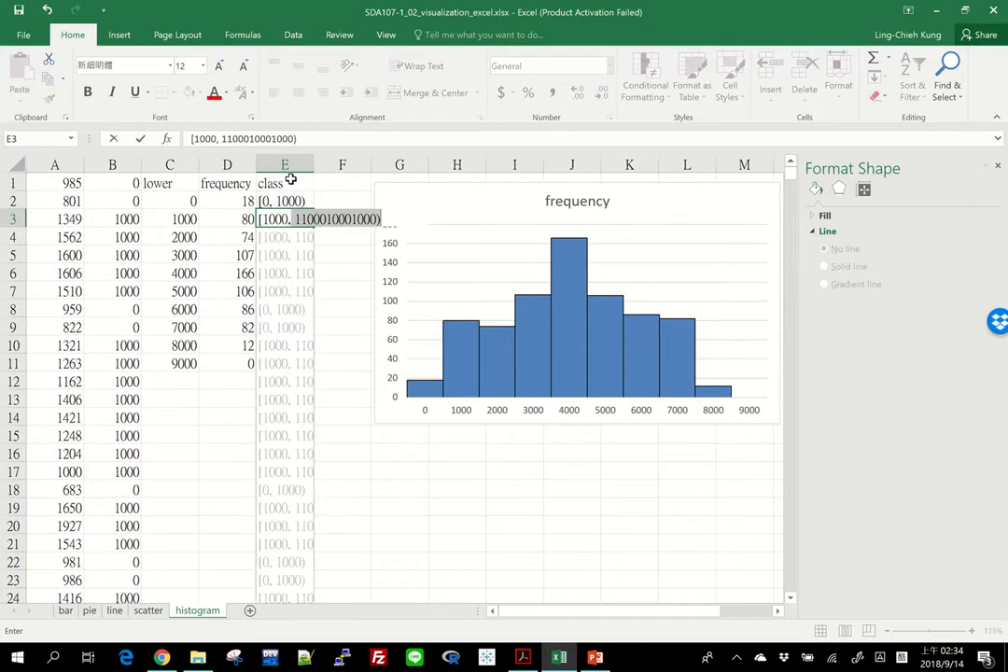
type(", 2000")
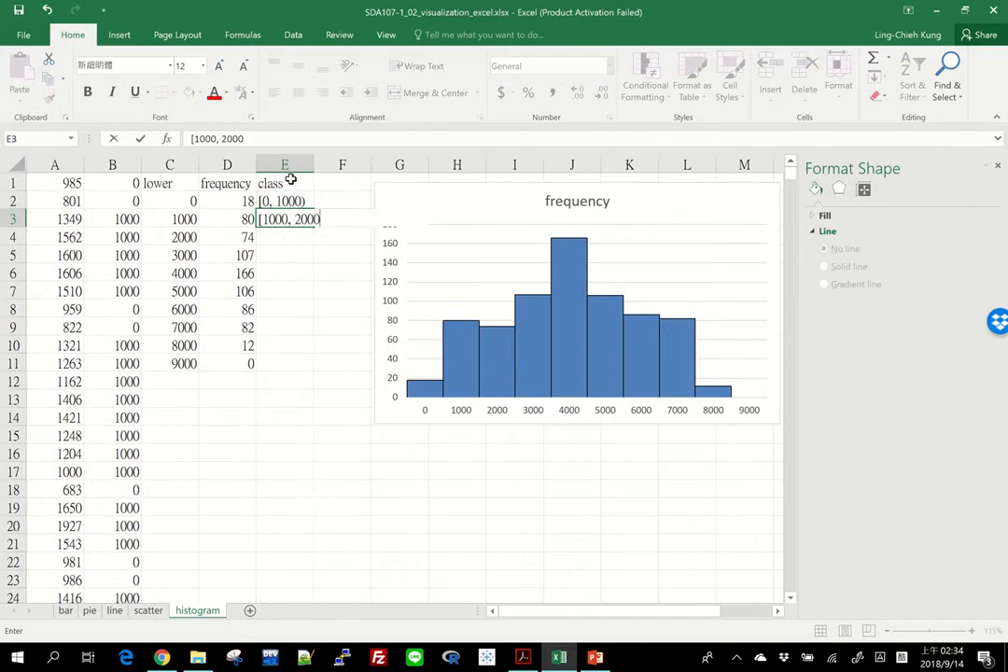
type(")")
key("Return")
type("[2000")
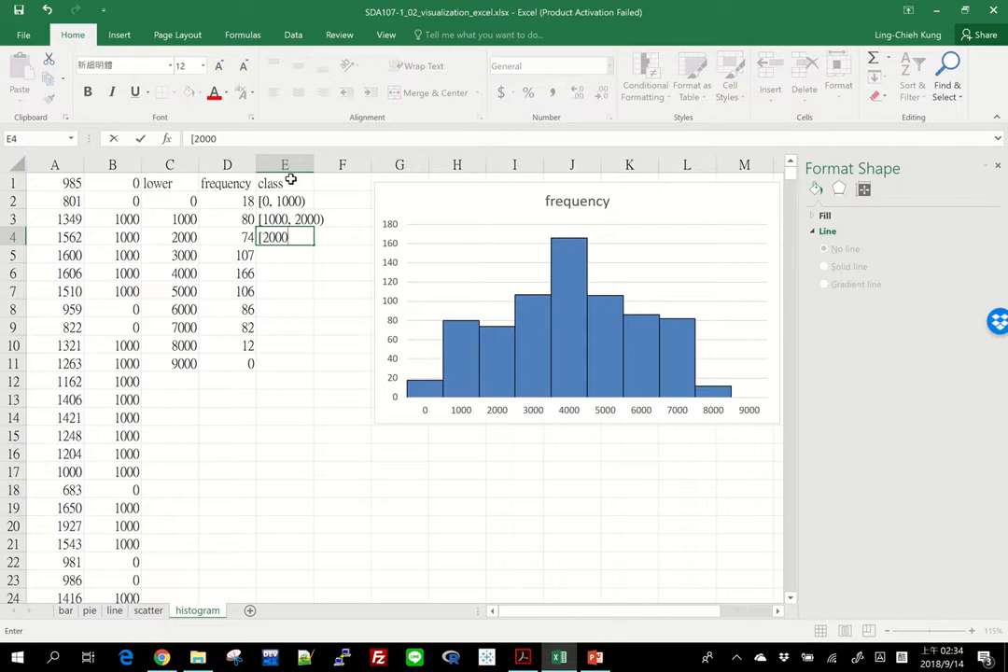
type(", 3000)")
key("Return")
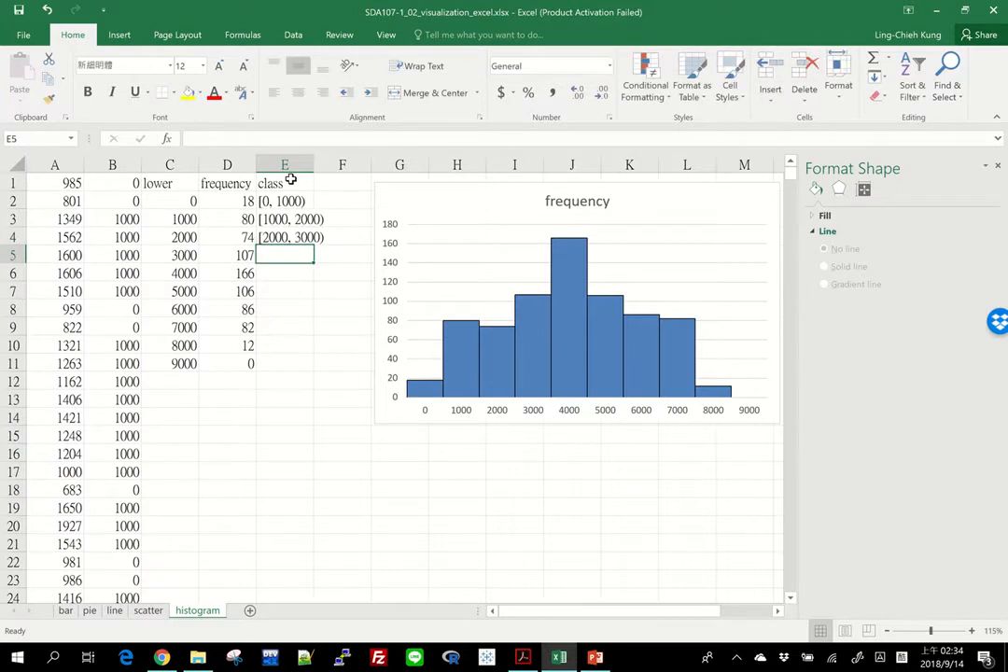
Set the frequency chart's horizontal axis labels to the class range E2:E11.
left_click(460, 416)
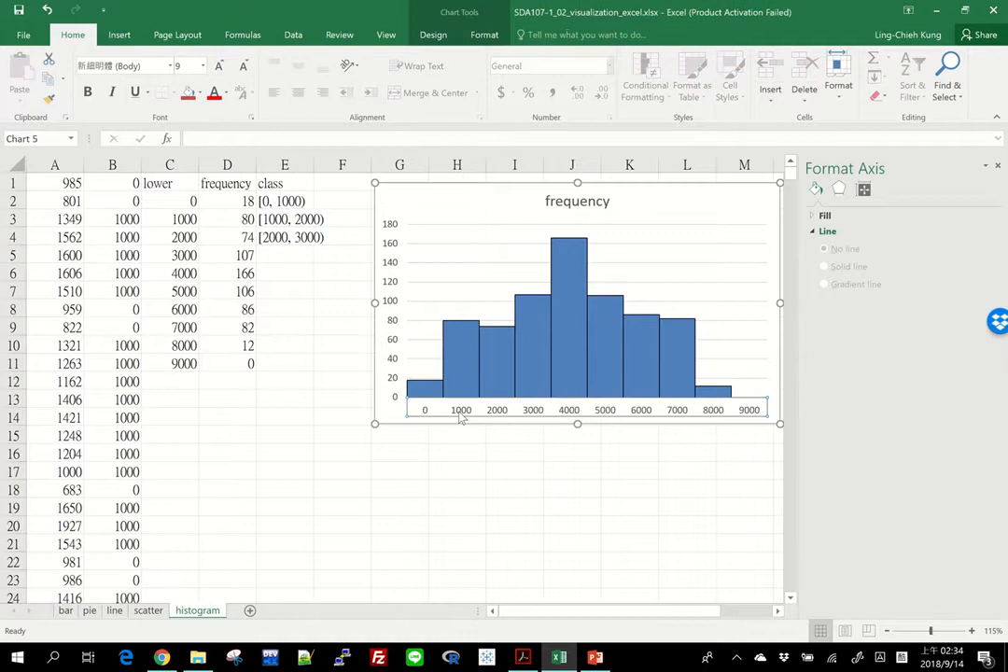
right_click(460, 417)
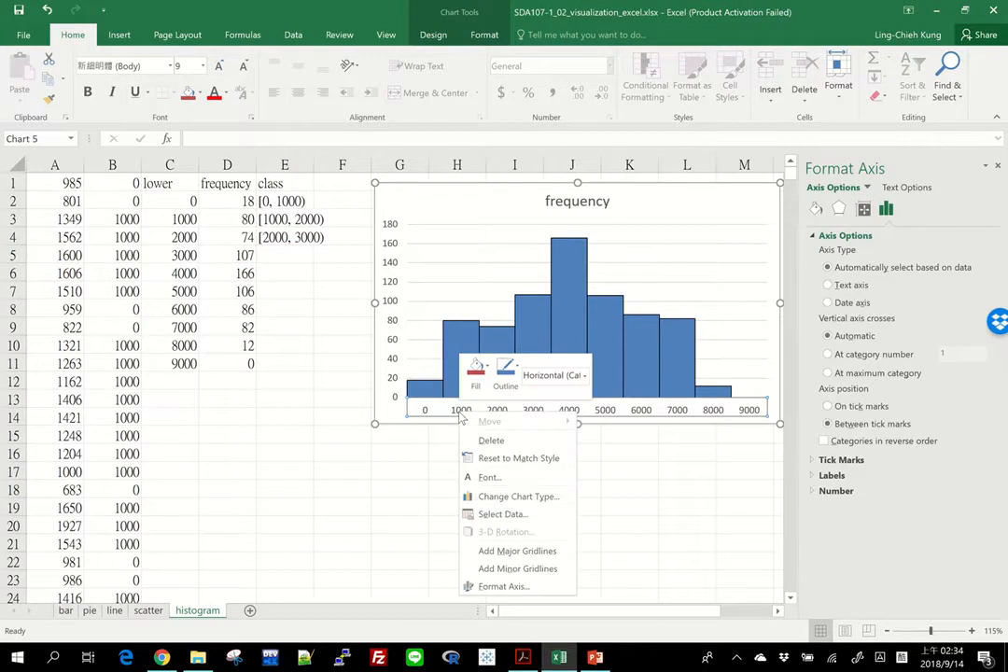
left_click(521, 517)
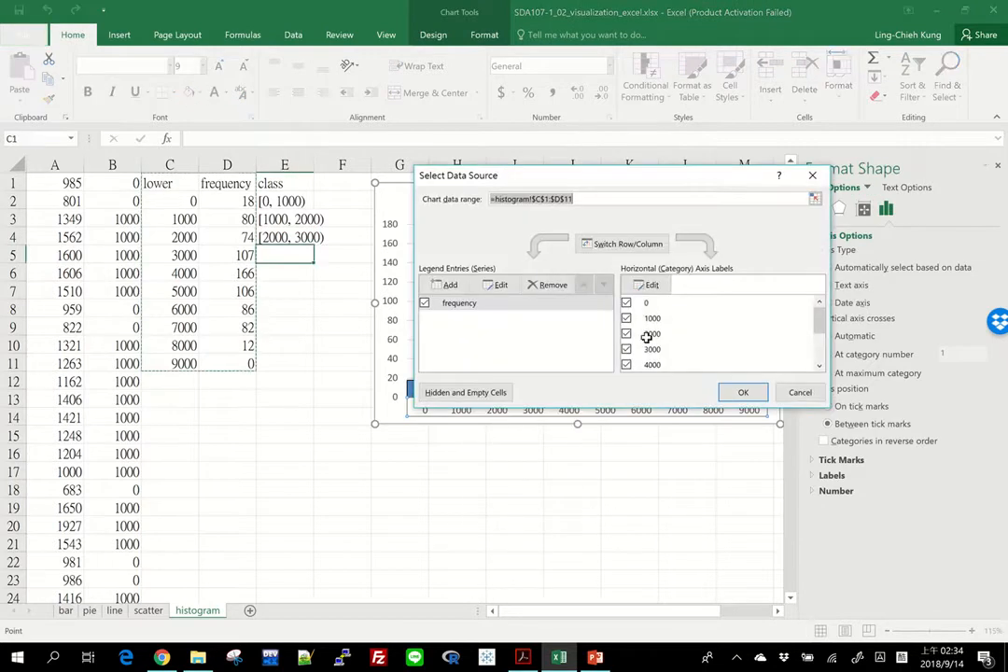
left_click(651, 286)
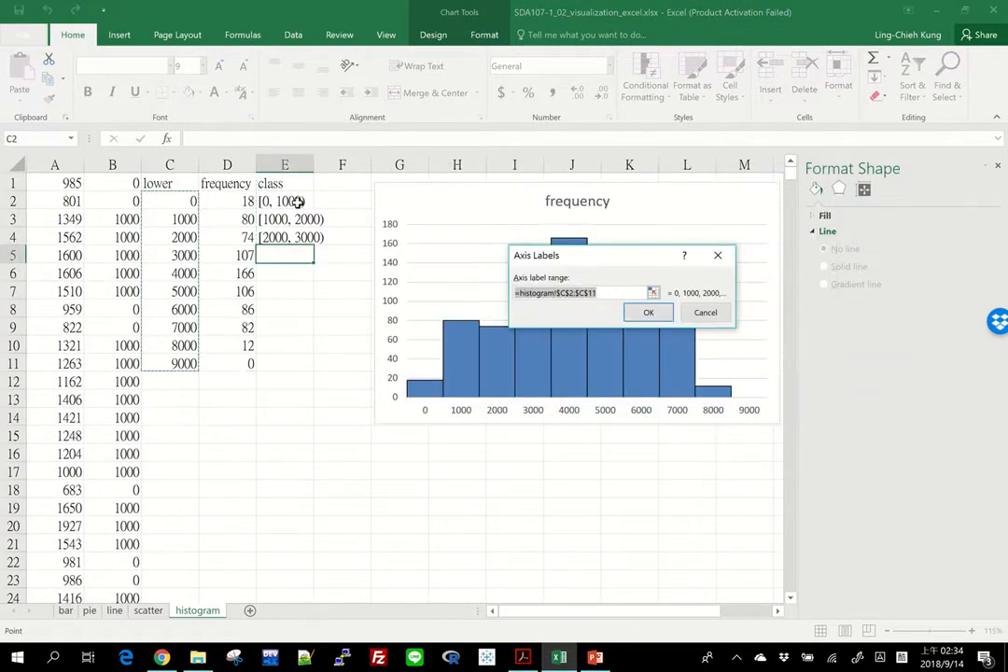
left_click_drag(289, 200, 284, 365)
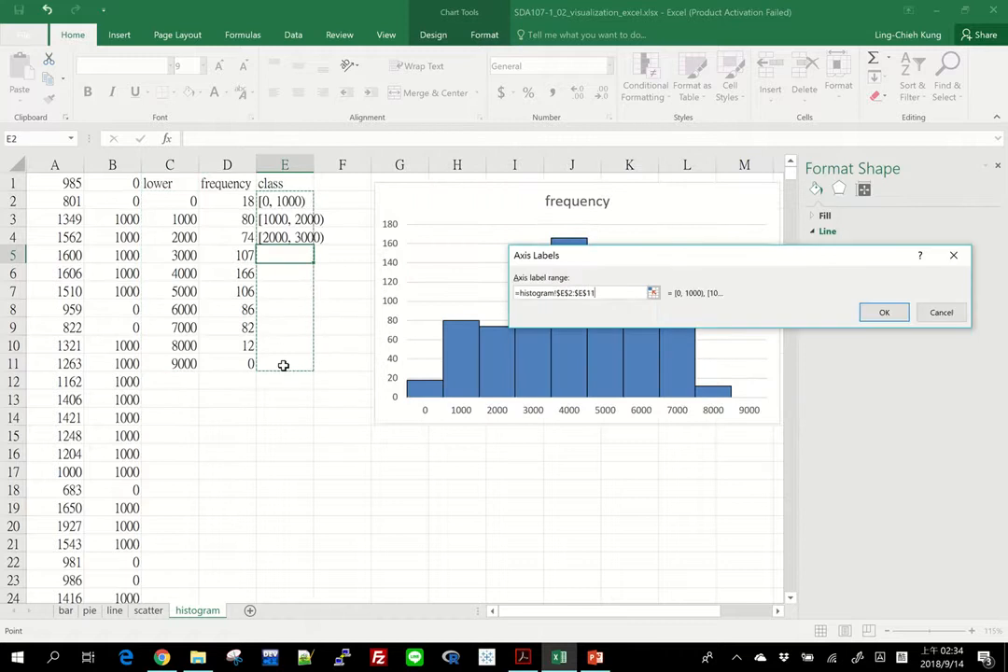
left_click(884, 313)
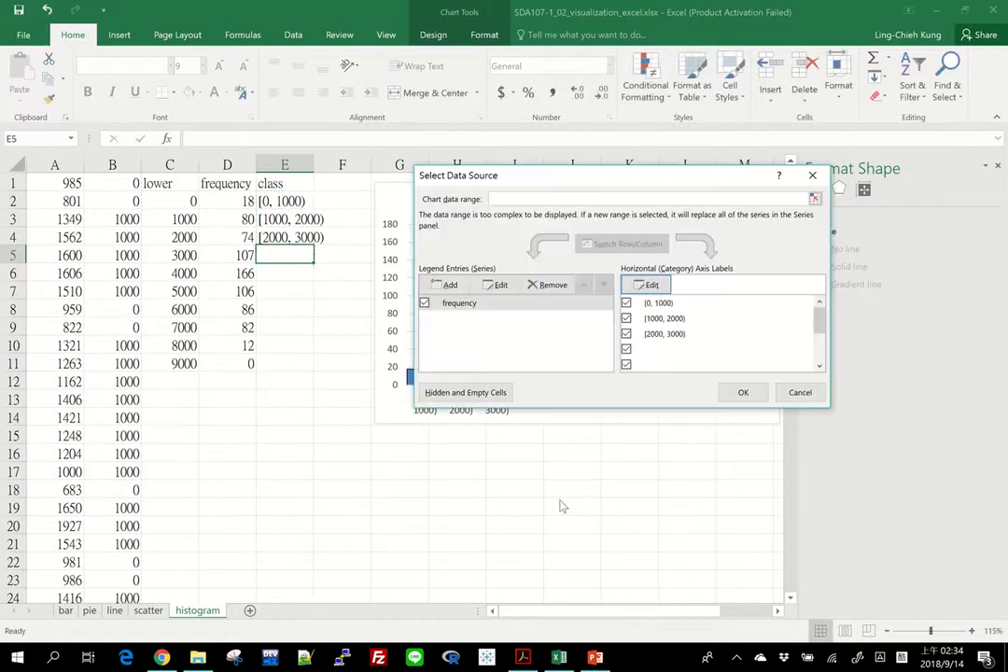
left_click(741, 391)
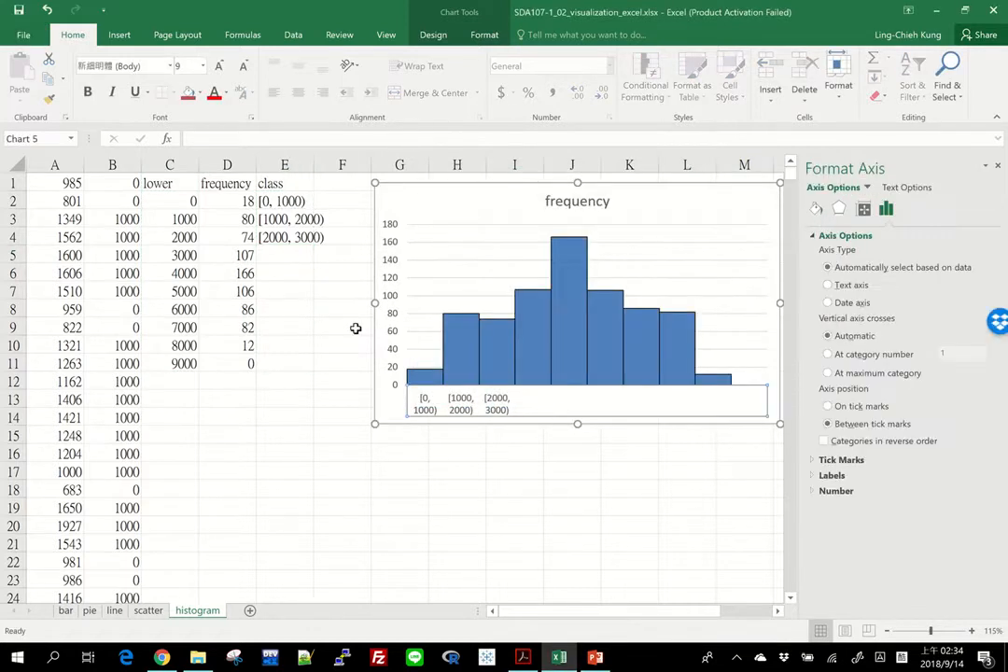
Undo the class axis labels, the column E entries and the chart move.
left_click_drag(287, 254, 283, 360)
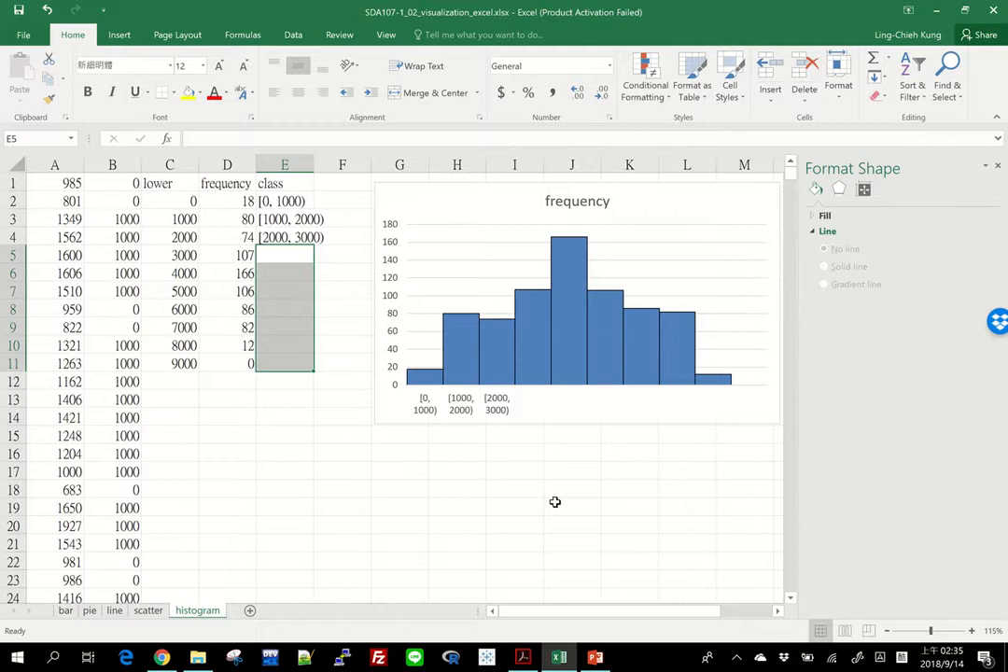
key("ctrl+z")
key("ctrl+z")
key("ctrl+z")
key("ctrl+z")
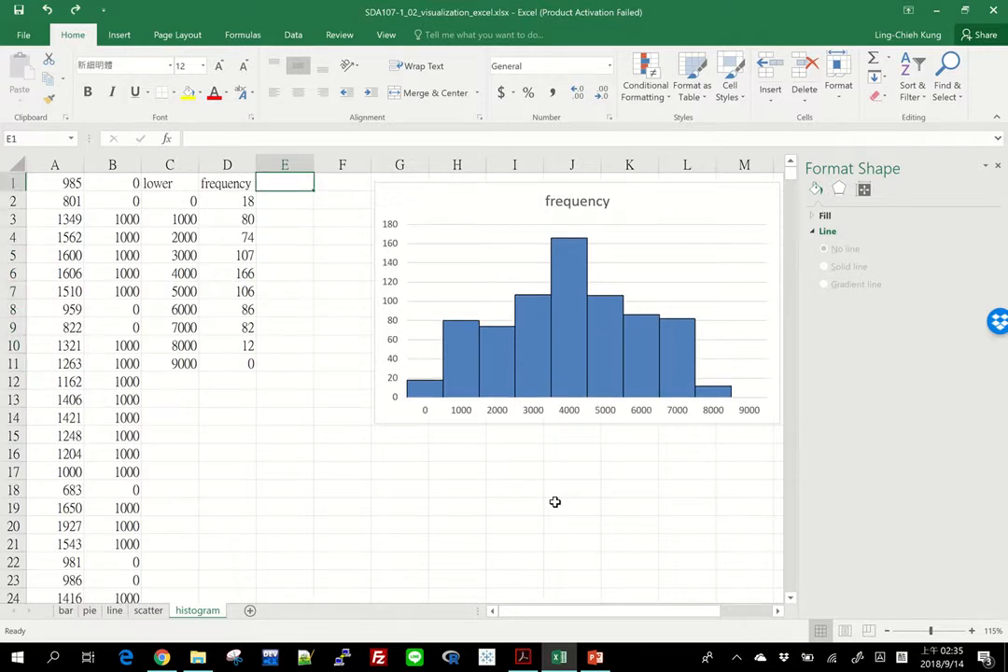
key("ctrl+z")
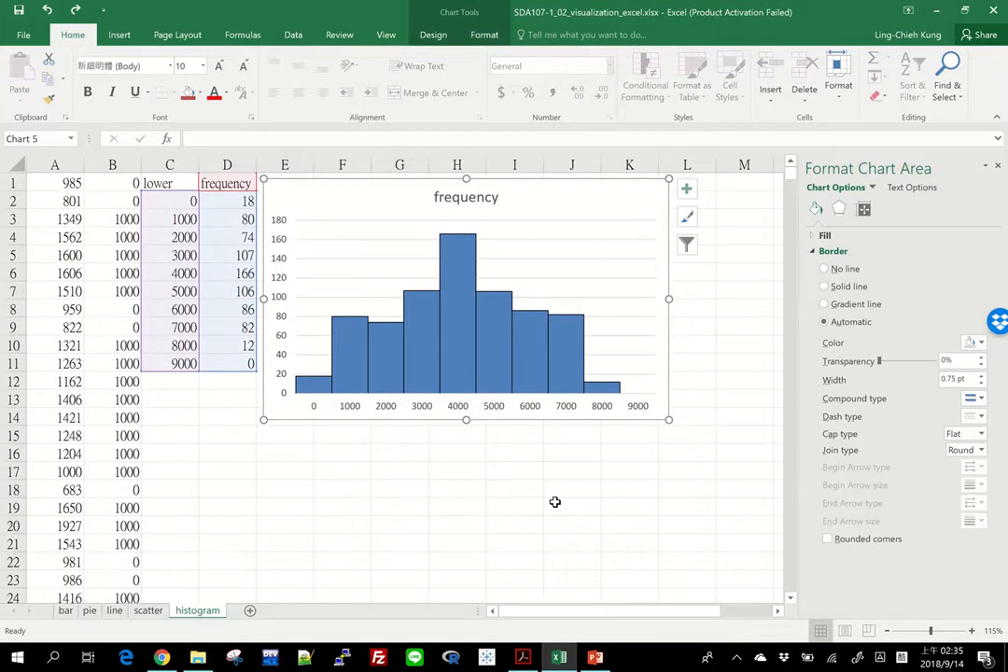
left_click(365, 479)
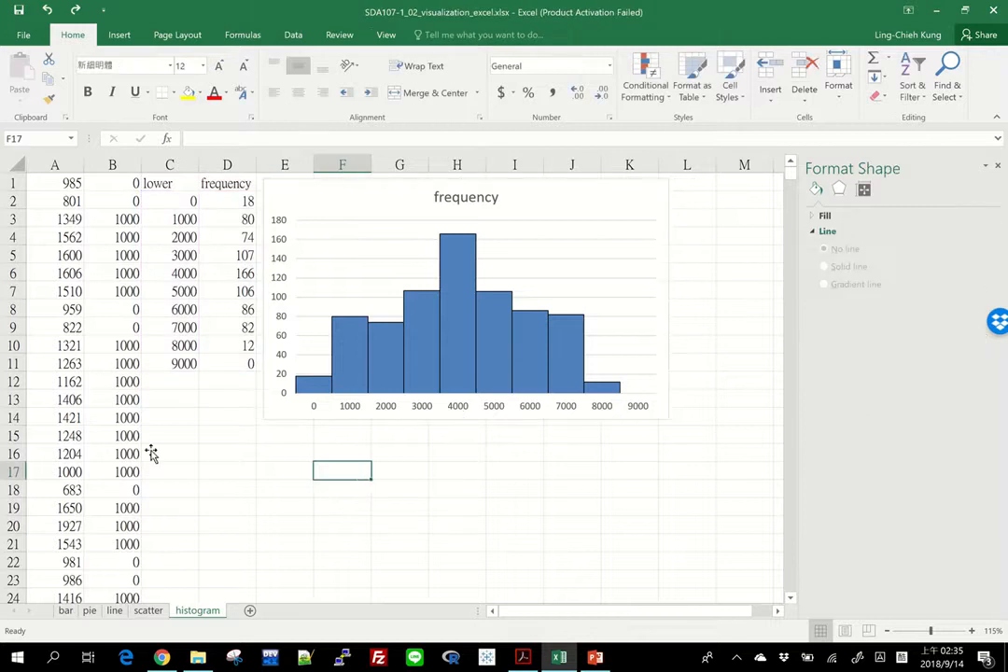
Insert a built-in Histogram chart from the raw data in A1:A731.
left_click(122, 36)
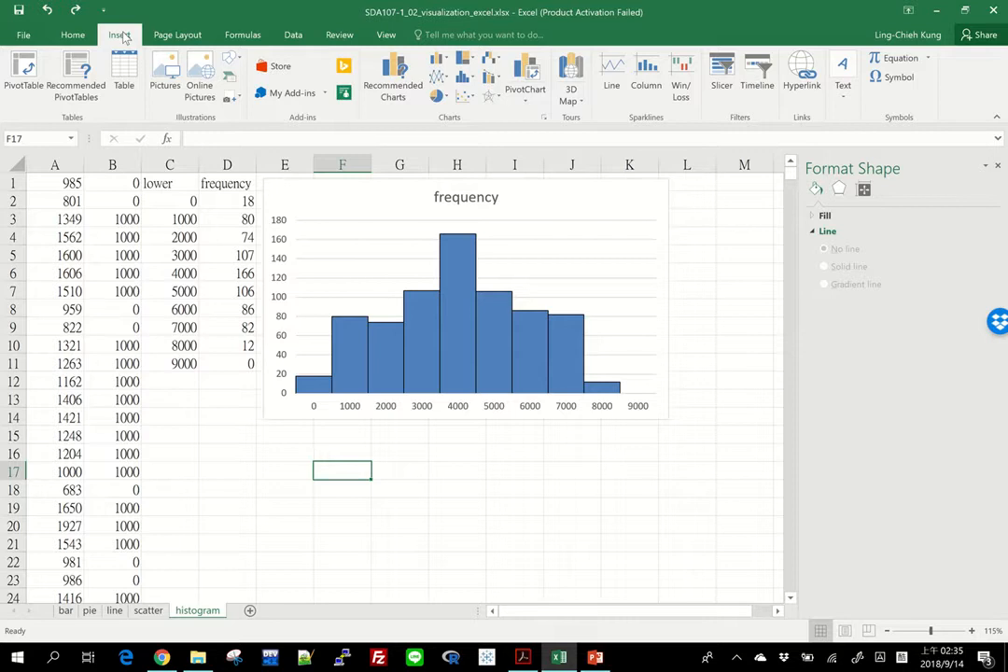
left_click(468, 82)
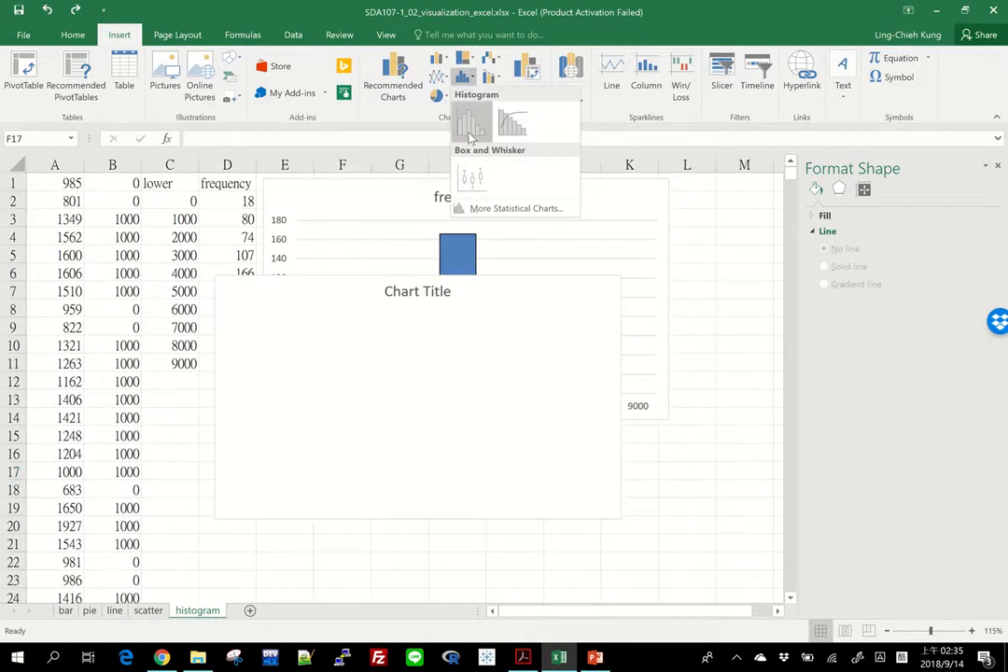
left_click(56, 184)
left_click(56, 184)
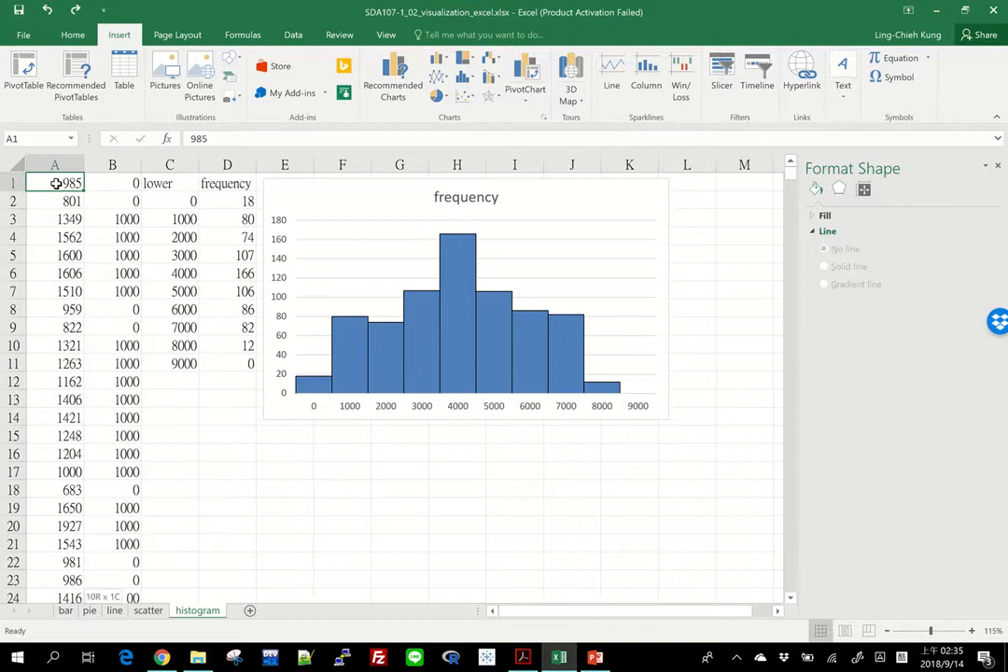
key("ctrl+shift+Down")
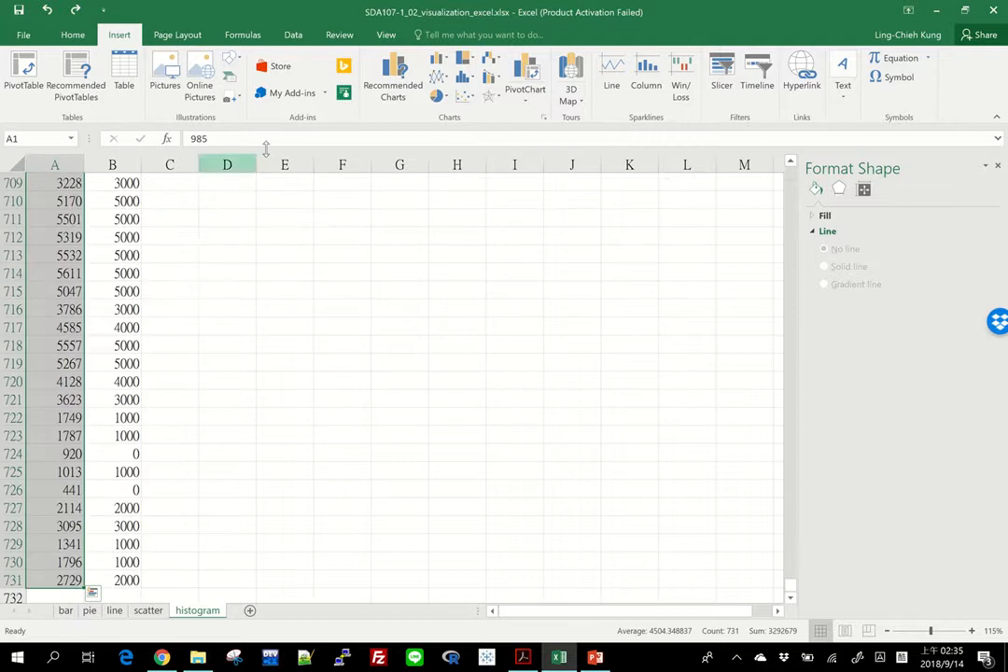
left_click(465, 78)
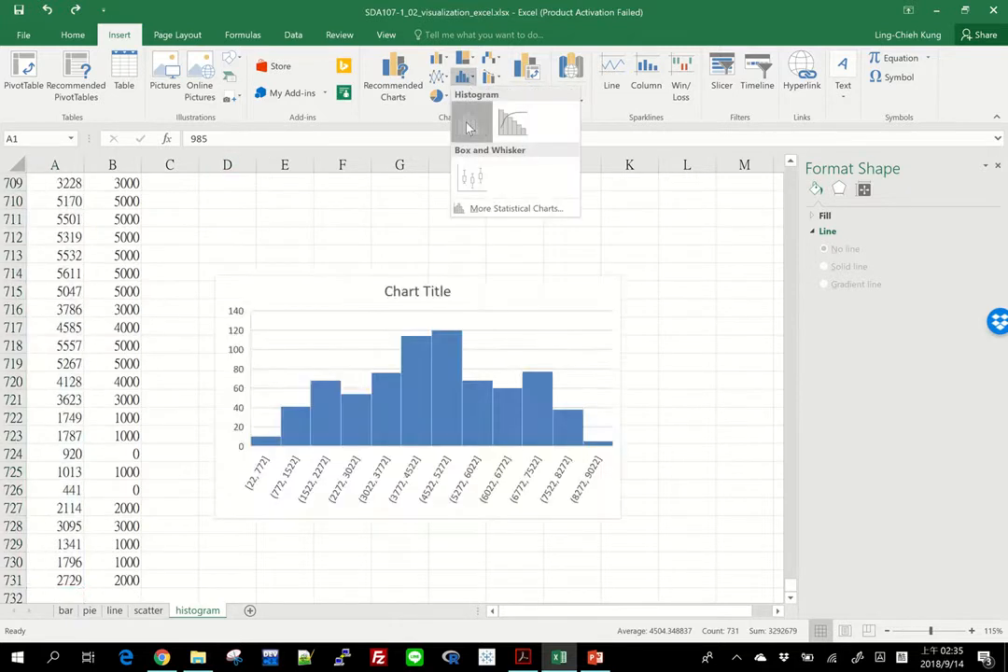
left_click(470, 123)
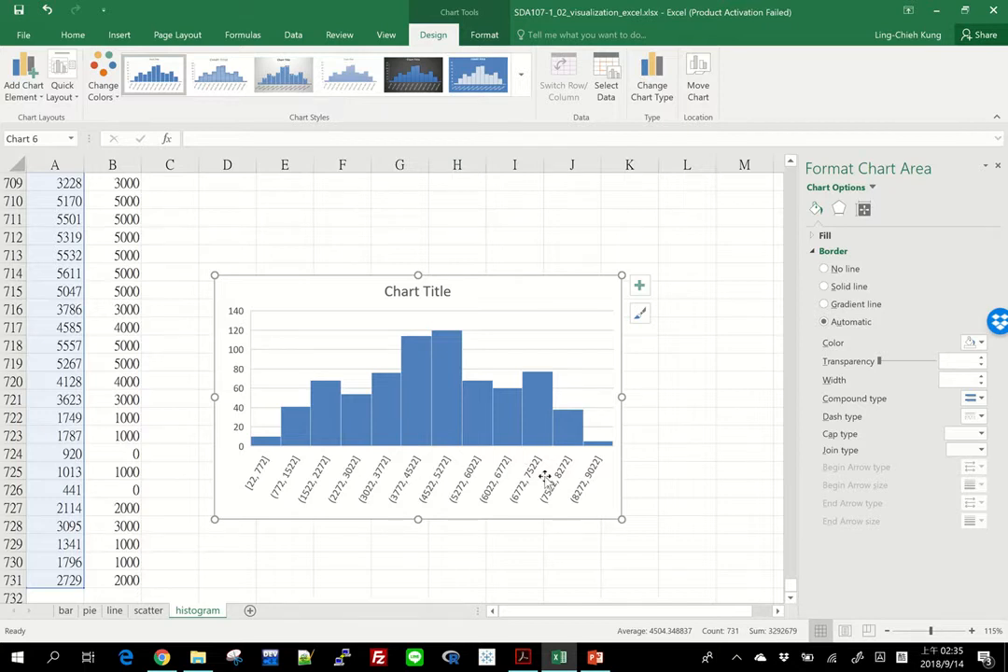
Try to set the bin width on the new histogram's horizontal axis to 1000.
left_click(470, 472)
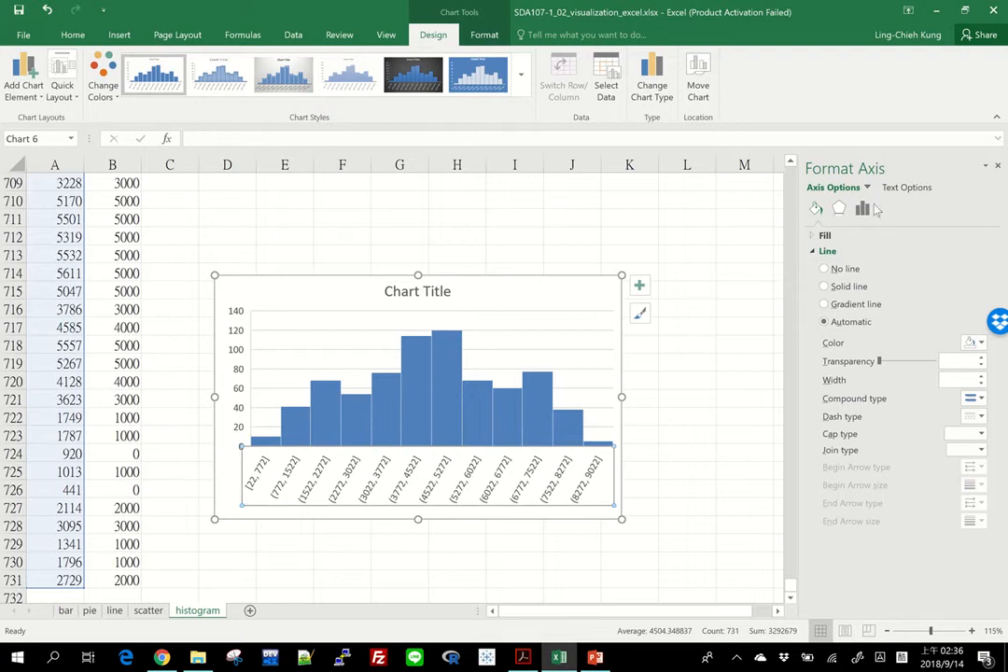
left_click(865, 209)
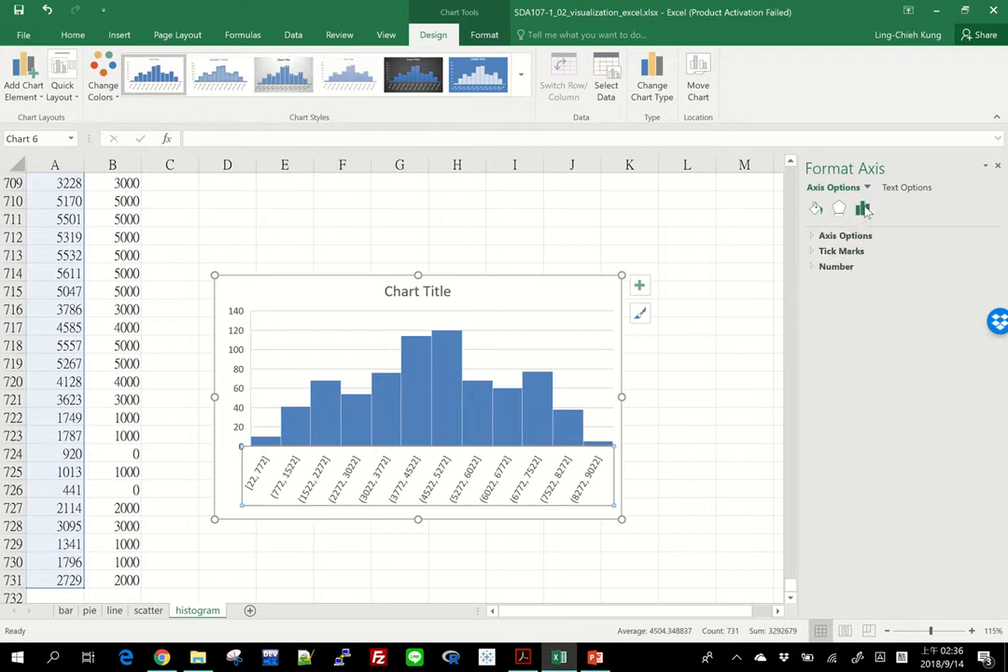
left_click(812, 238)
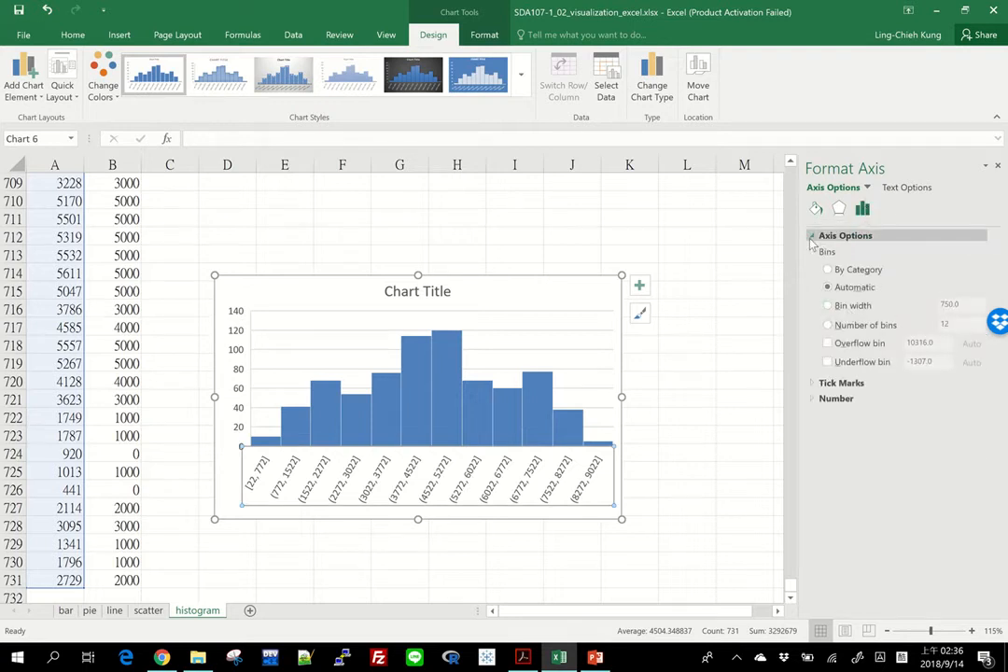
left_click(854, 306)
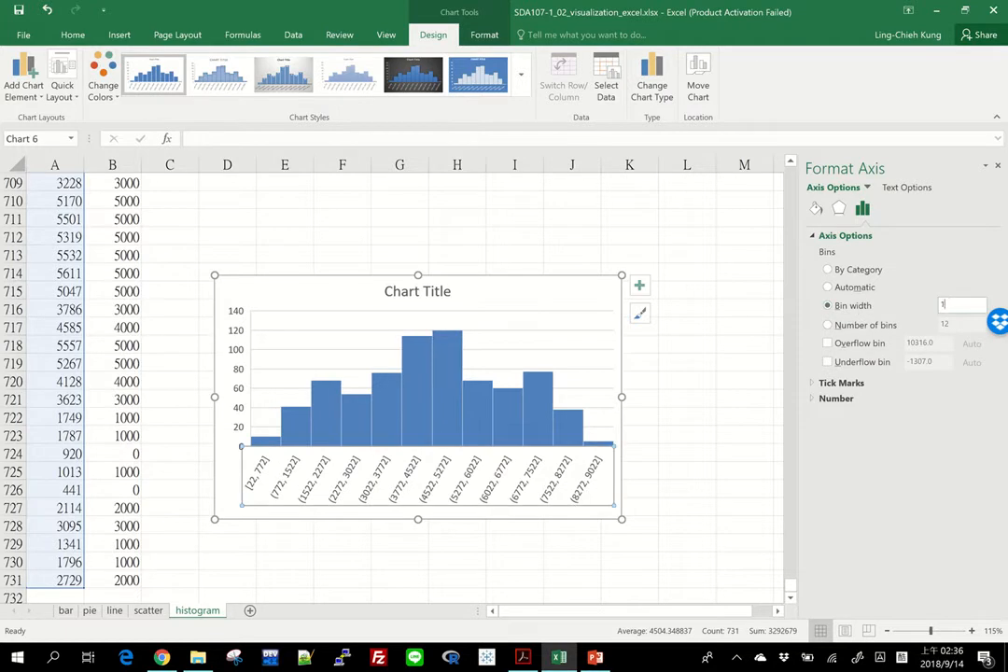
left_click(702, 342)
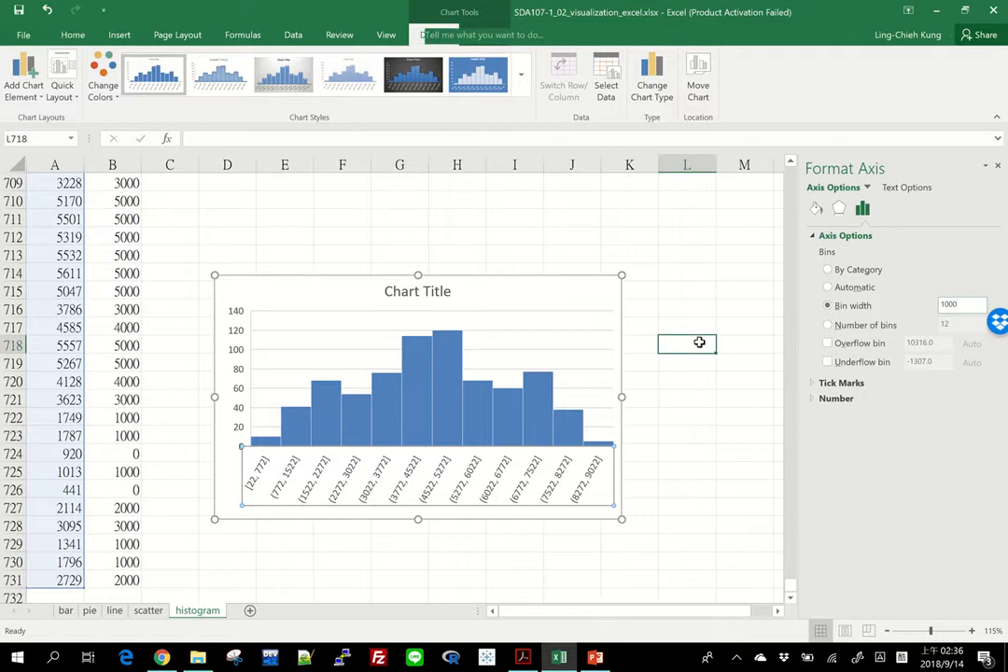
Check the new histogram's series options and set its horizontal axis bins back to Automatic.
left_click(498, 484)
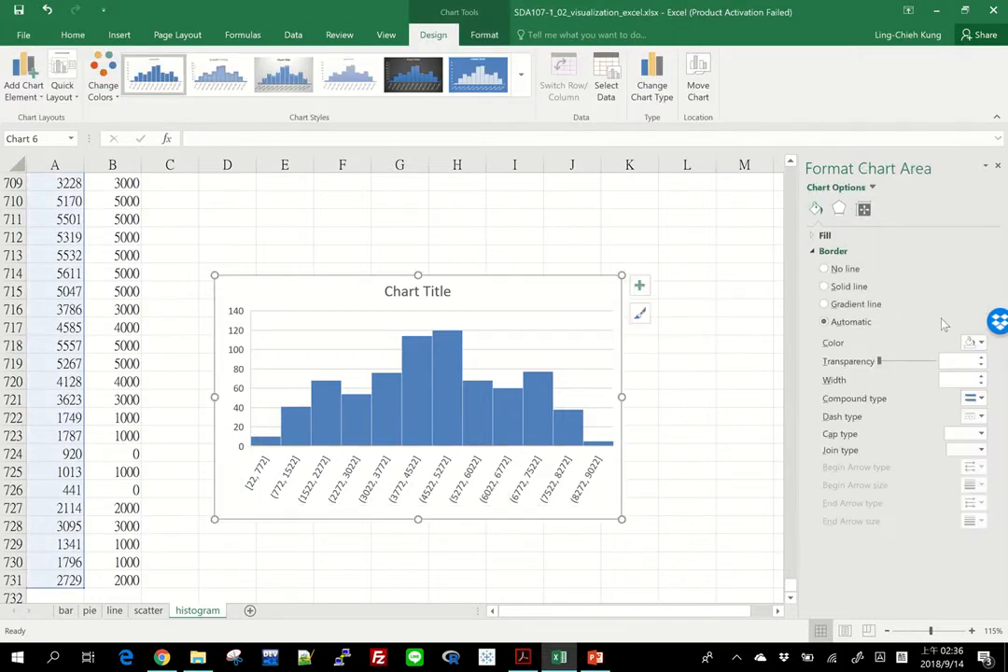
left_click(509, 429)
left_click(863, 209)
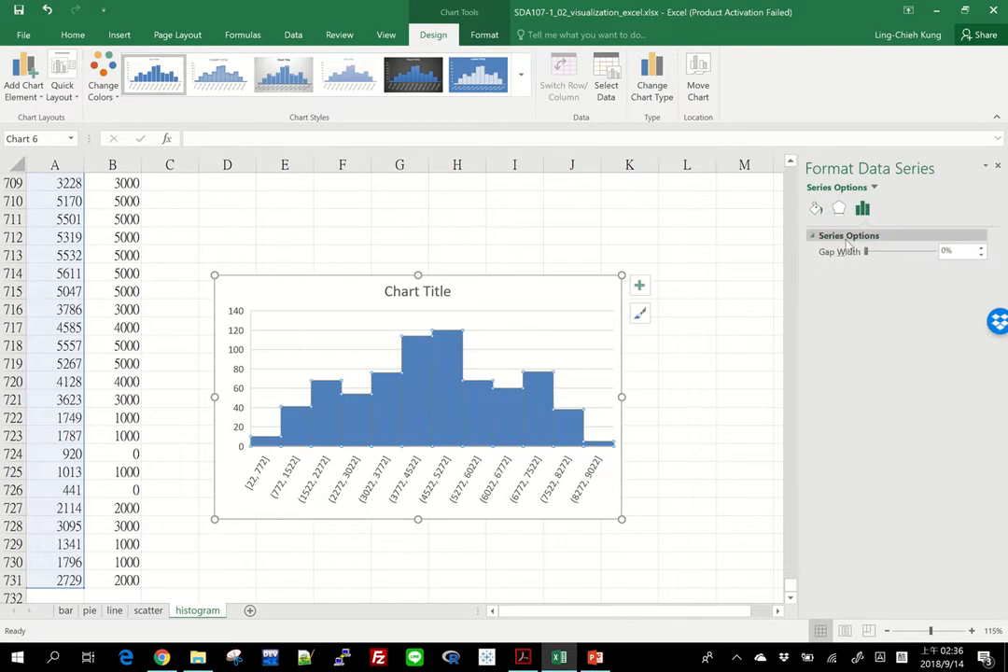
left_click(512, 477)
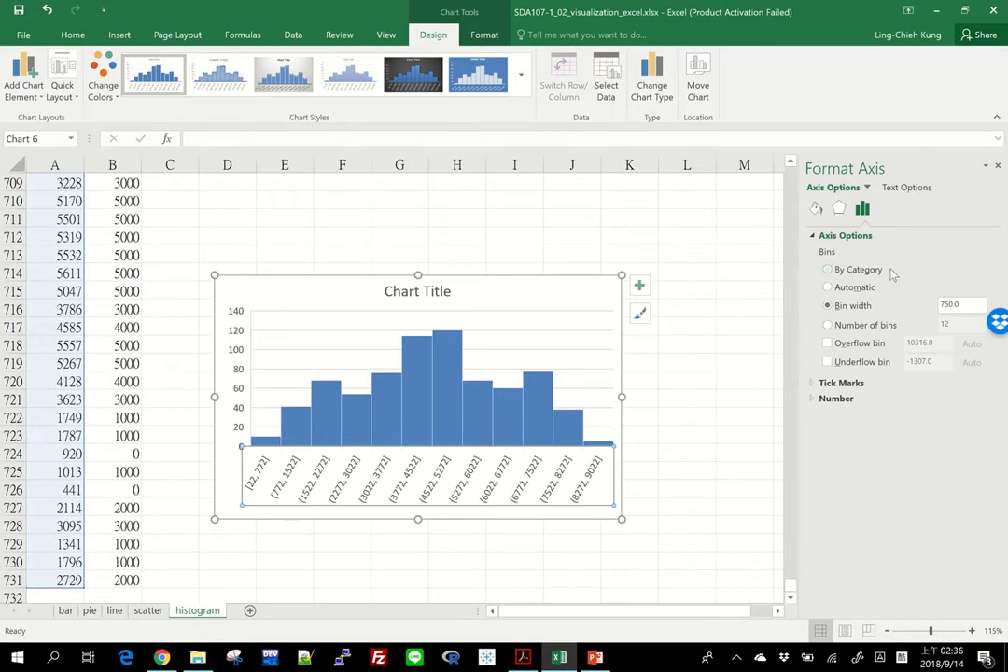
left_click(849, 287)
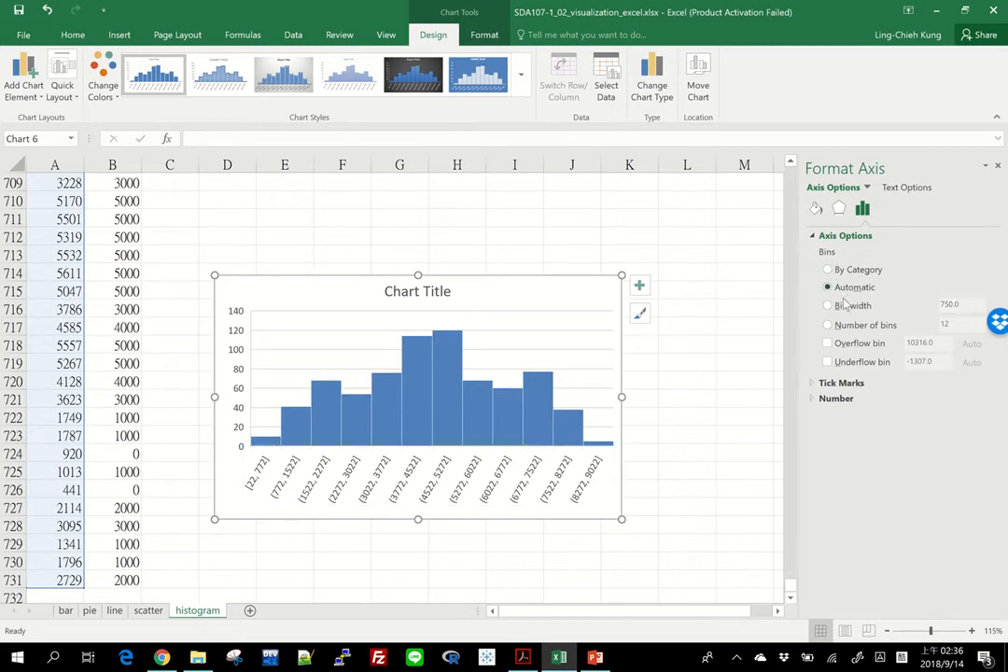
Set the built-in histogram's horizontal axis to use 10 bins.
left_click(843, 306)
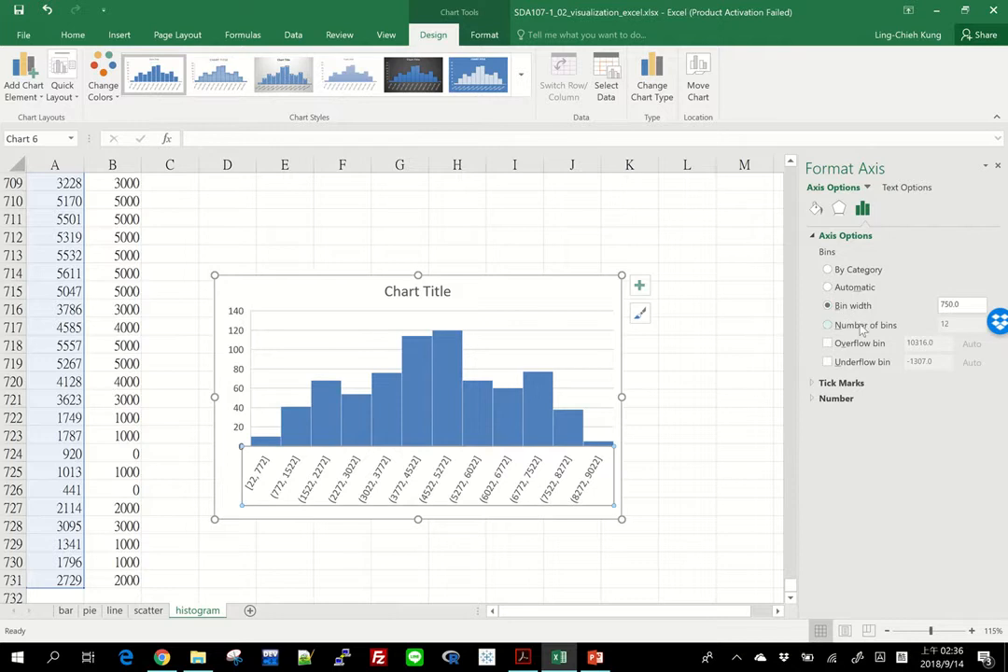
left_click(860, 325)
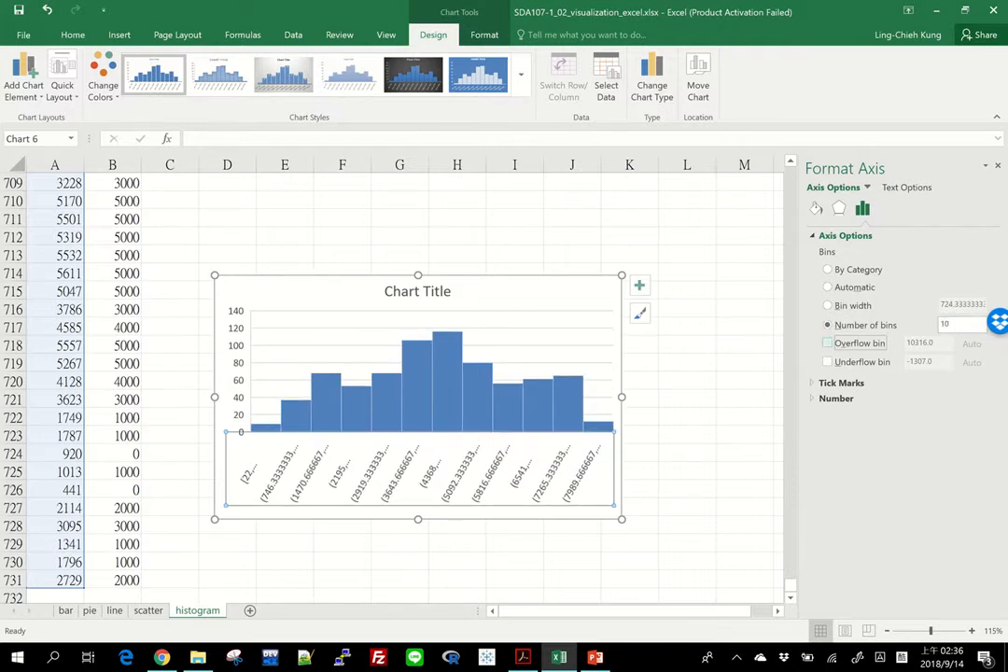
key("Return")
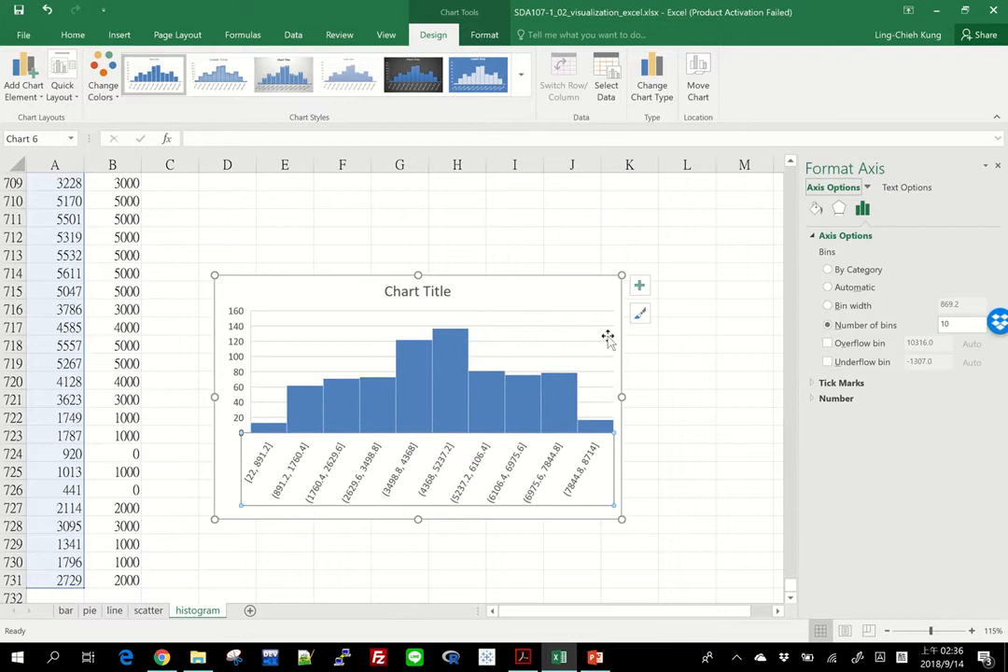
Delete the built-in Histogram chart placed beside the last rows of raw data.
left_click(598, 288)
key("Delete")
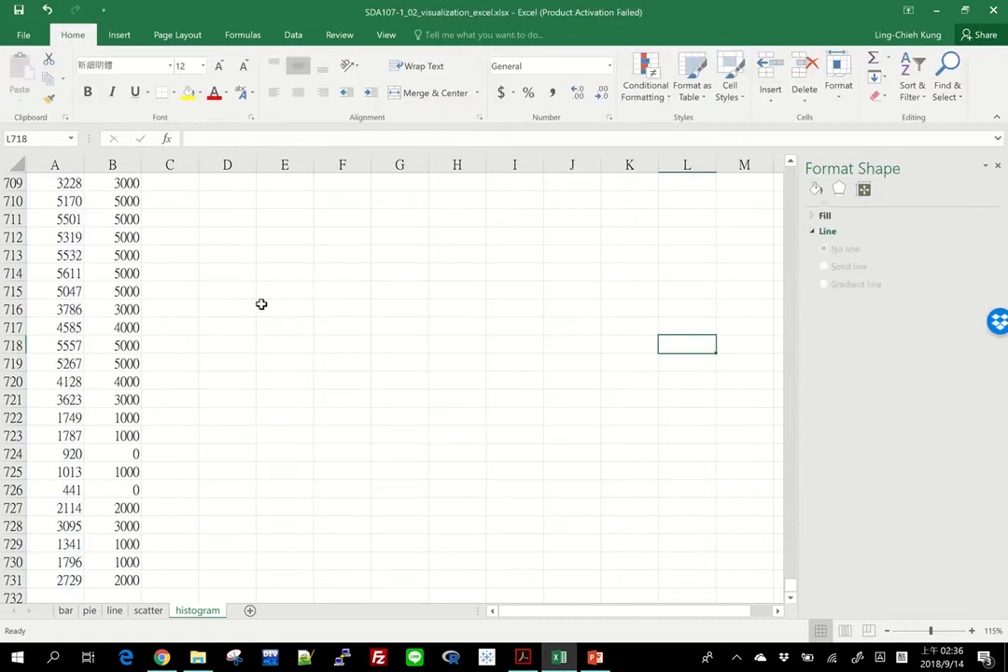
Examine the ROUNDDOWN formulas in column B, the COUNTIF frequencies in column D and the lower-bound formulas in column C.
left_click(261, 304)
key("ctrl+Up")
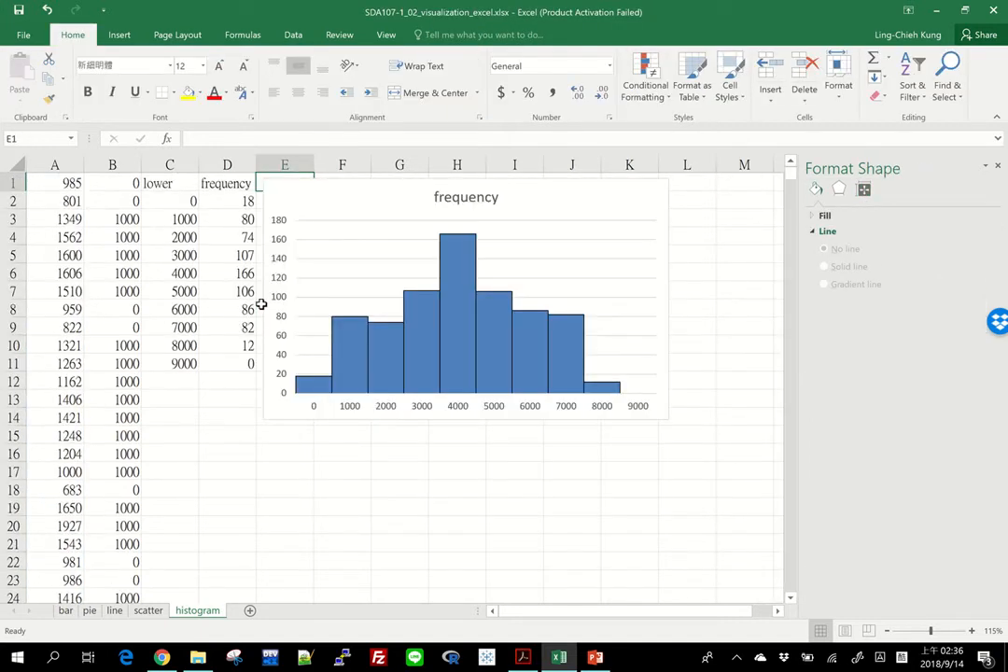
key("Left")
key("Left")
key("Left")
key("Down")
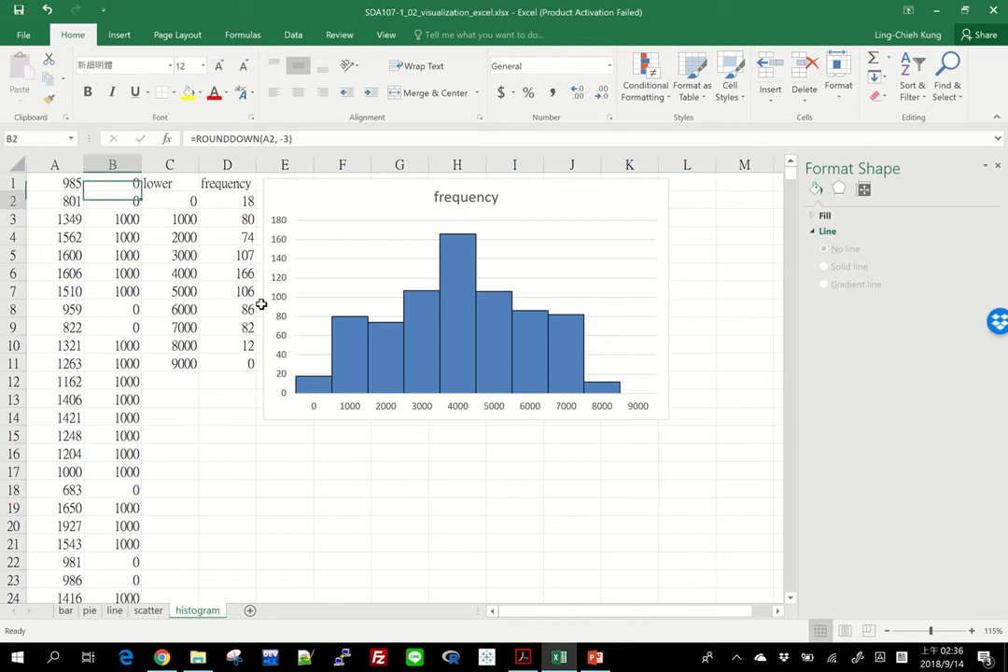
key("Right")
key("Right")
key("Down")
key("Down")
key("Down")
key("Down")
key("Down")
key("Down")
key("Down")
key("Down")
key("Down")
key("Down")
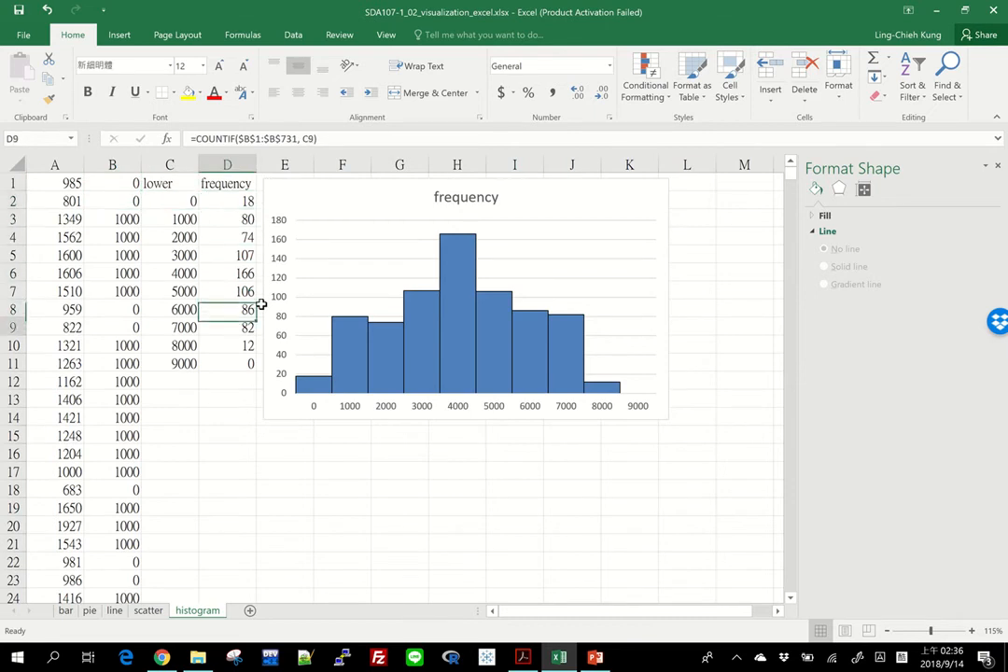
key("Left")
key("Up")
key("Up")
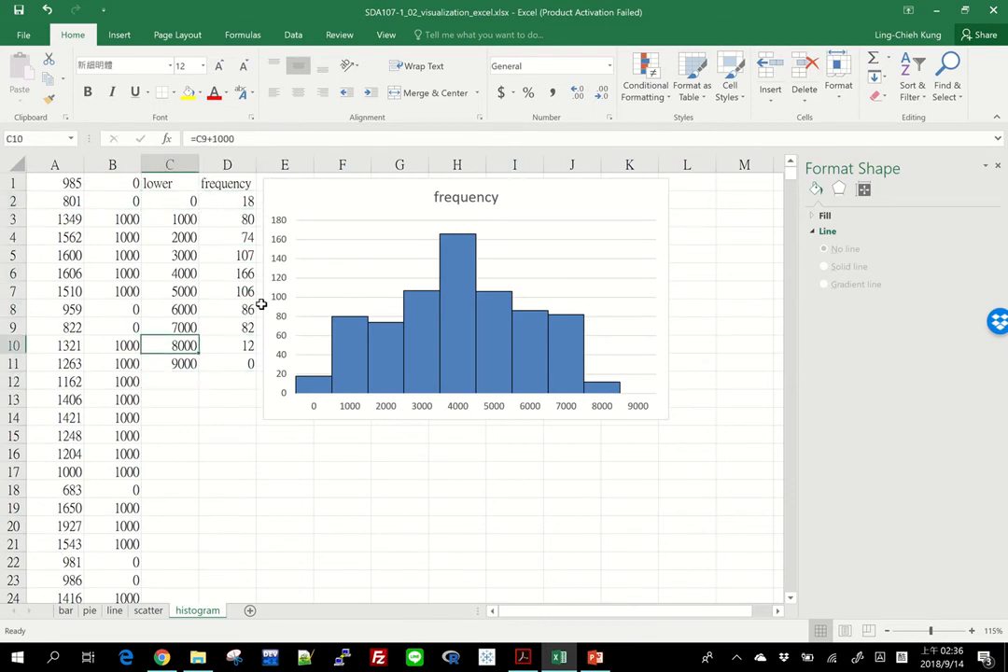
key("Up")
key("Up")
key("Up")
key("Up")
key("Up")
key("Up")
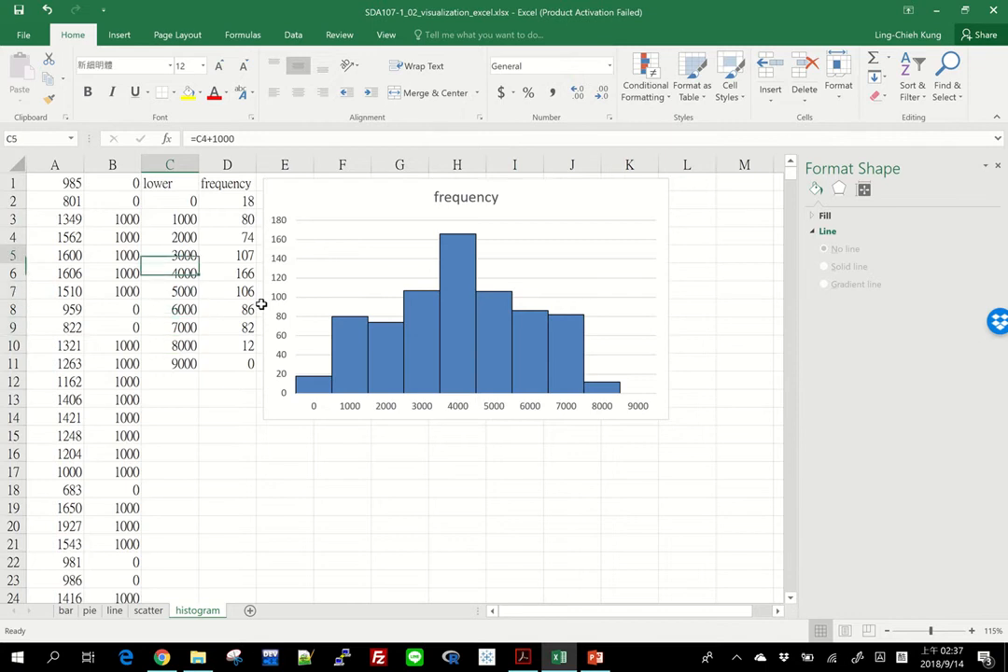